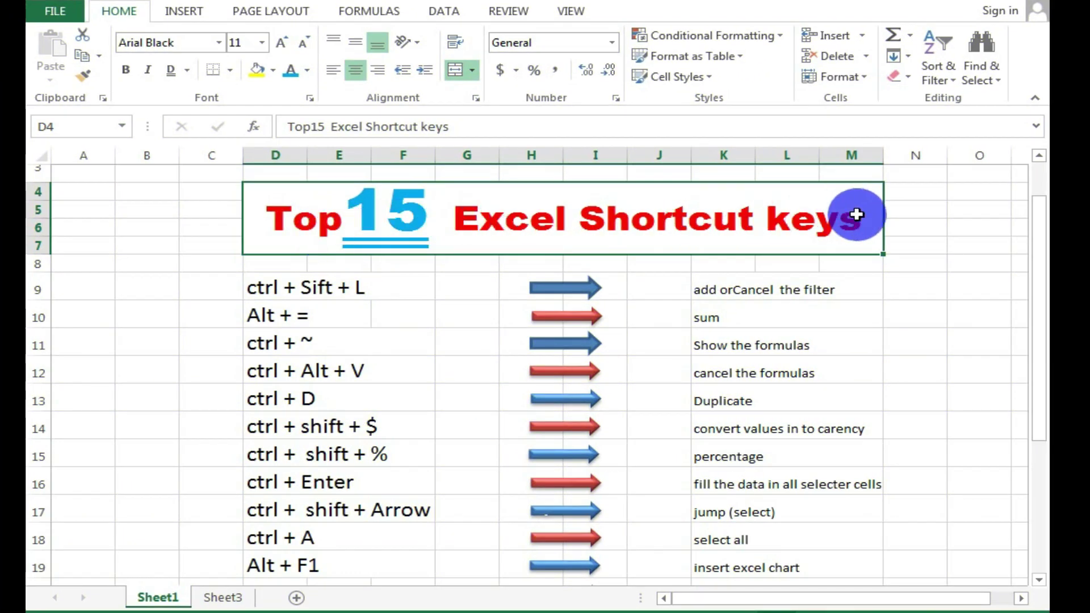
Turn on the filter for the letters and numbers table on Sheet3
left_click(822, 285)
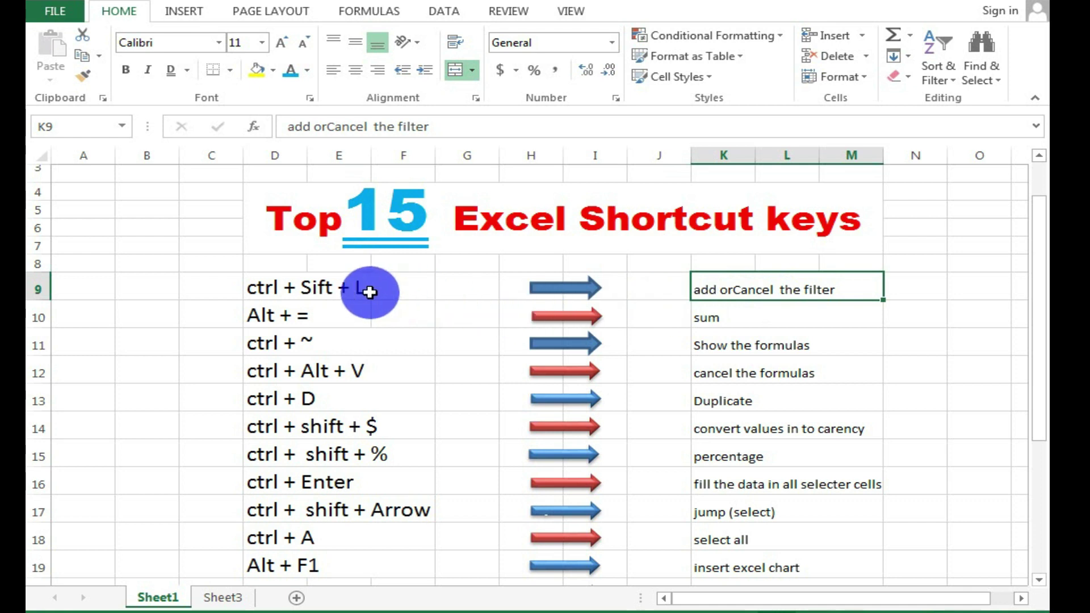
left_click(269, 288)
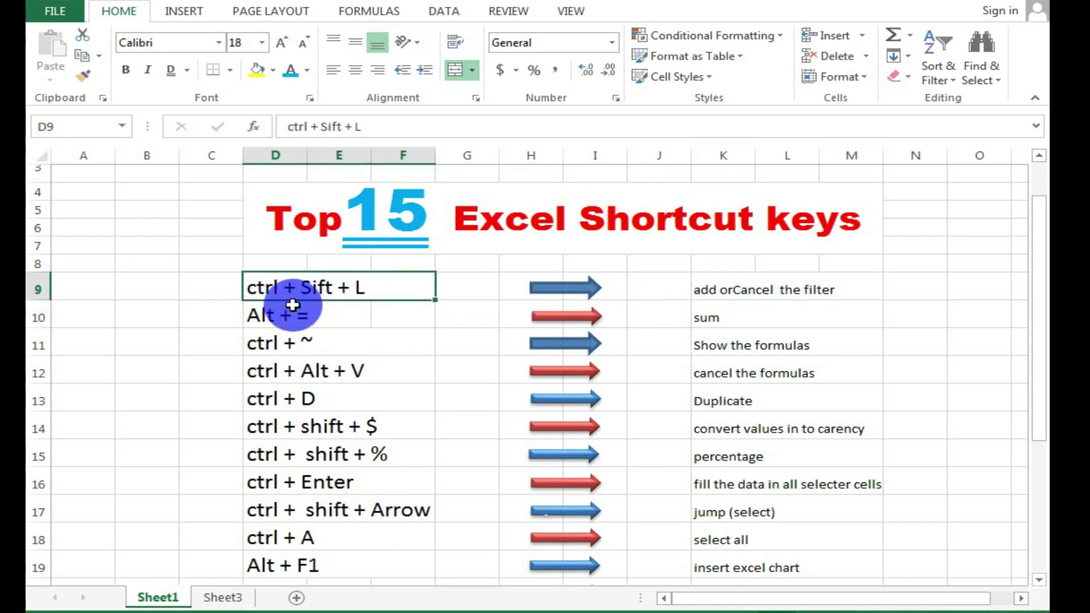
left_click(734, 282)
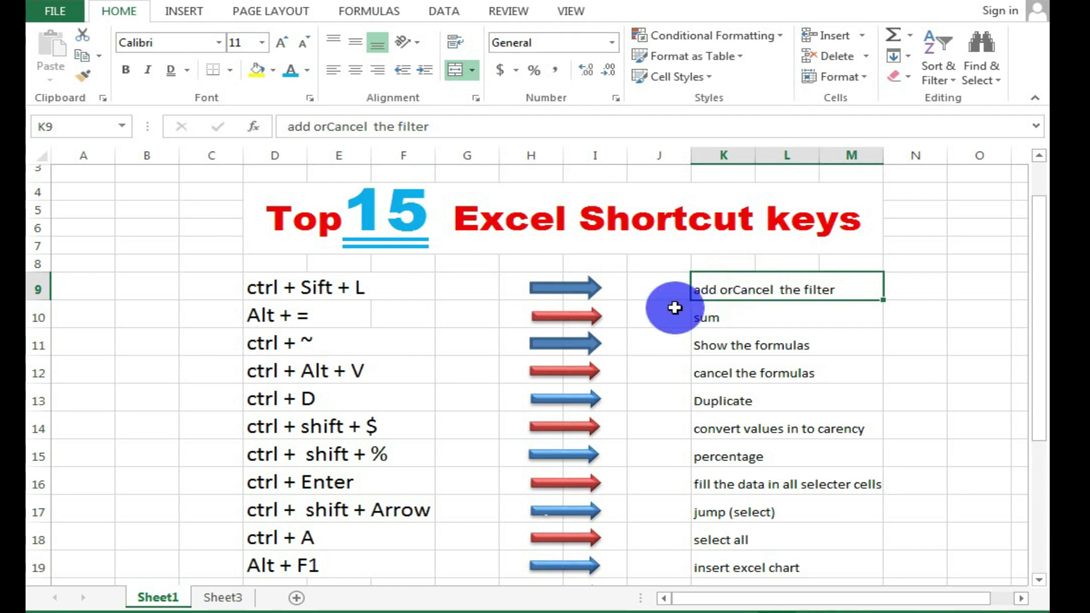
left_click(233, 598)
left_click(230, 193)
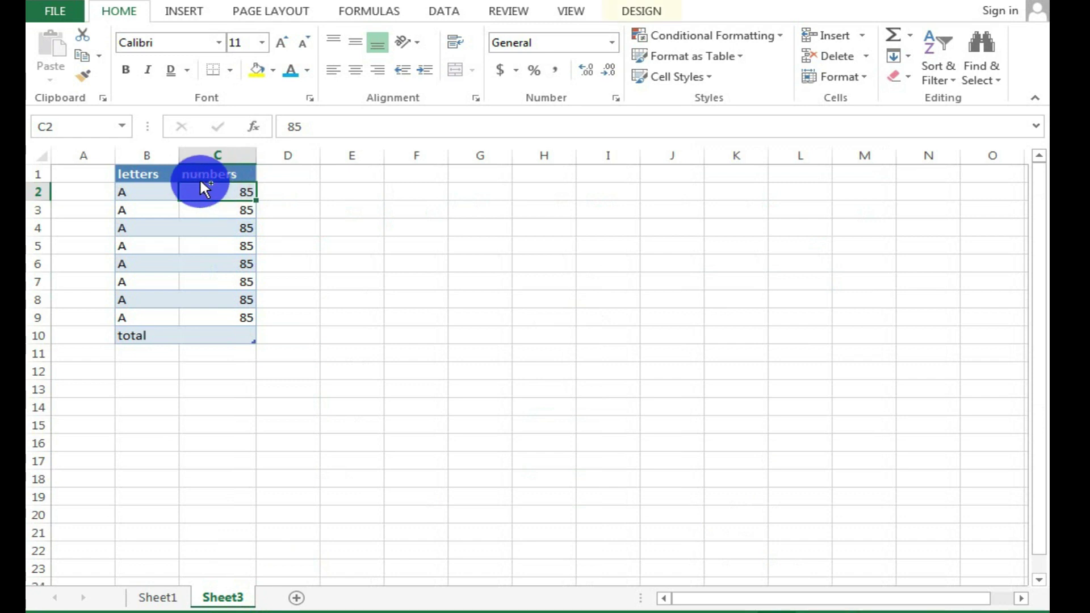
key("ctrl+shift+l")
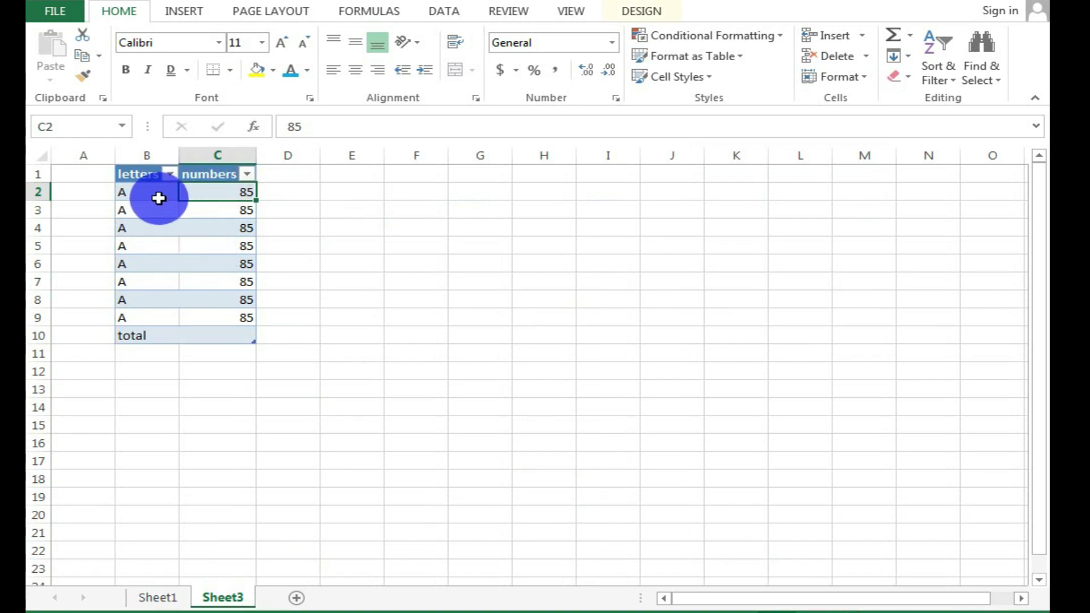
Remove the filter from the letters and numbers table
left_click_drag(156, 193, 229, 328)
left_click(303, 366)
left_click_drag(142, 187, 233, 333)
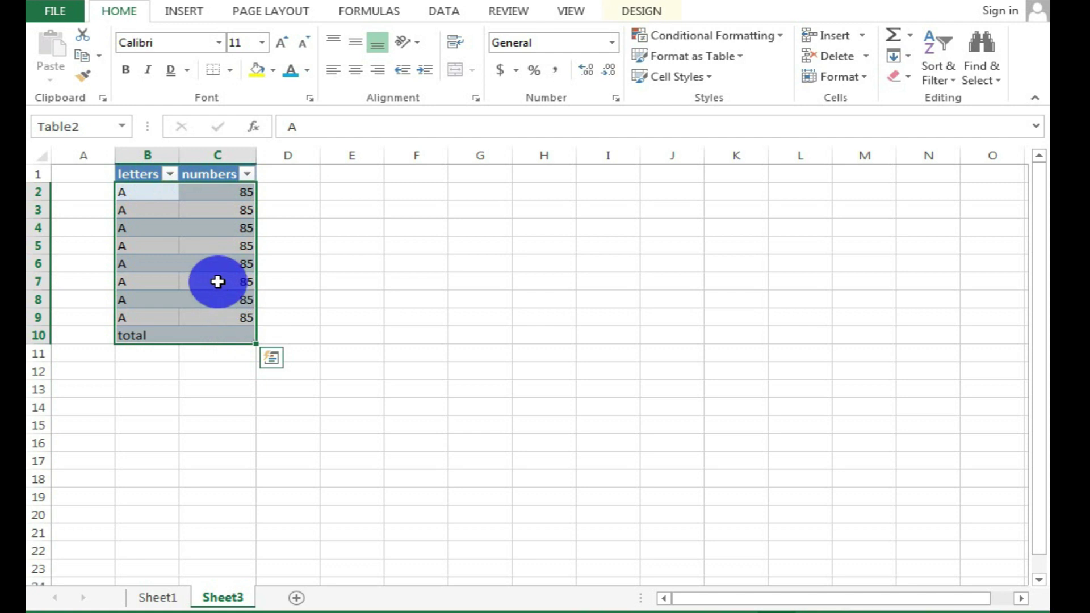
left_click(219, 209)
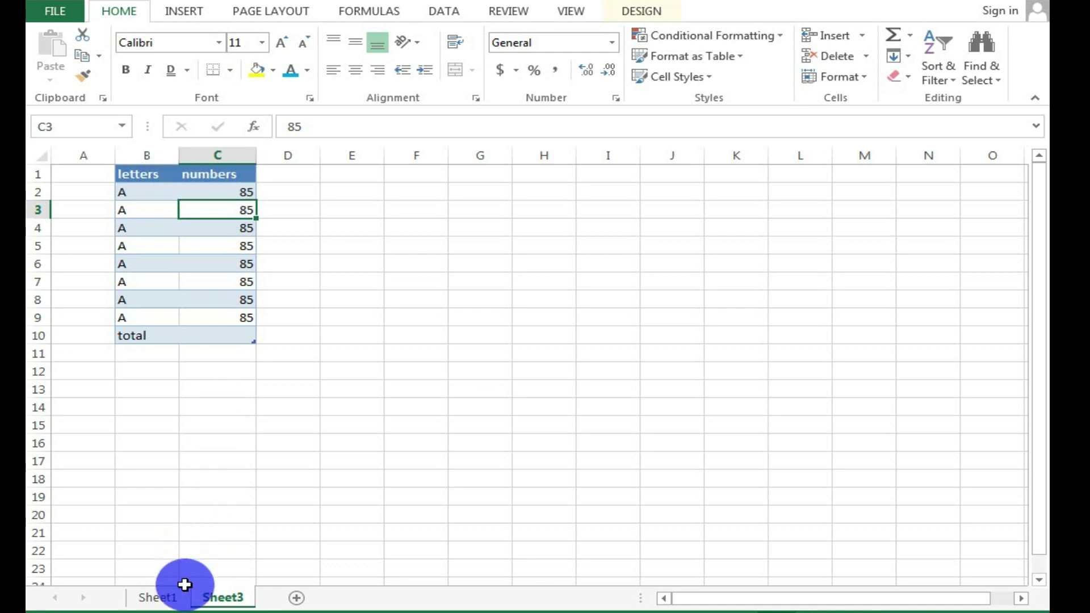
Total the numbers column in cell C10 of Sheet3 with AutoSum
left_click(161, 597)
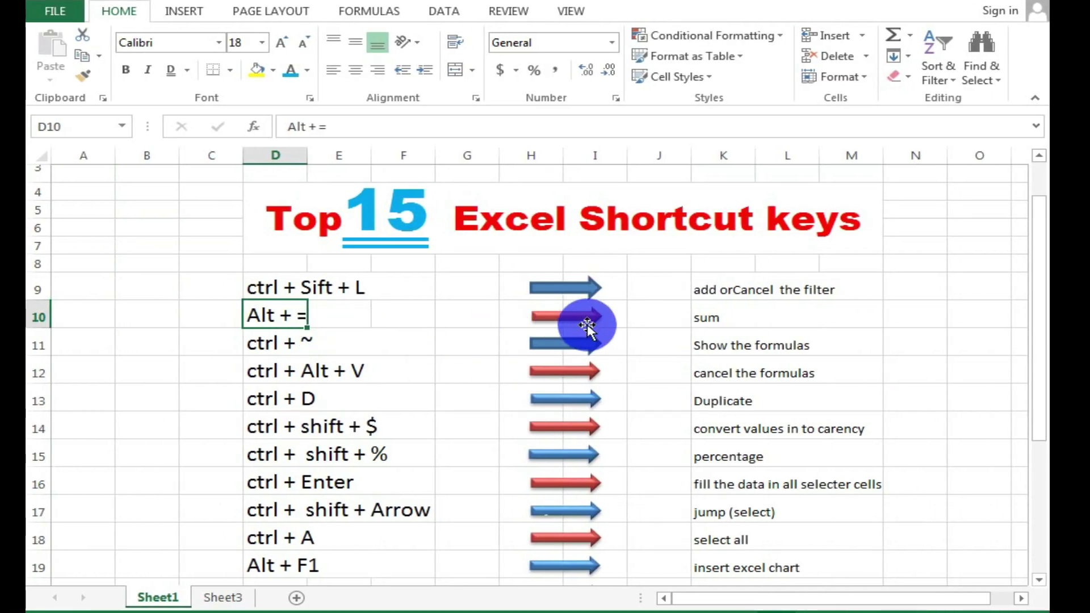
left_click(697, 316)
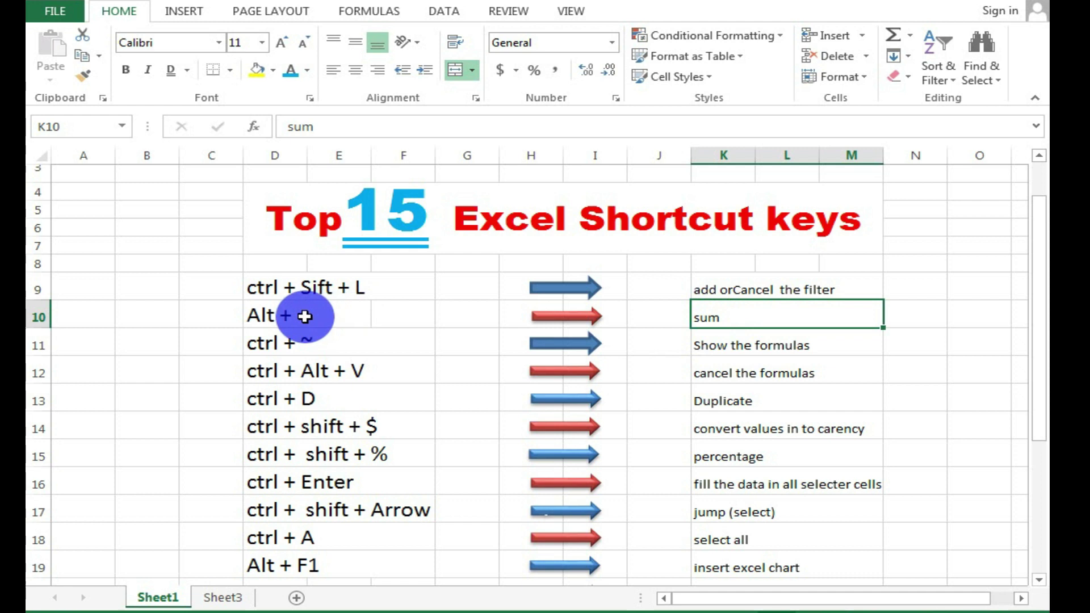
left_click(227, 598)
left_click(292, 338)
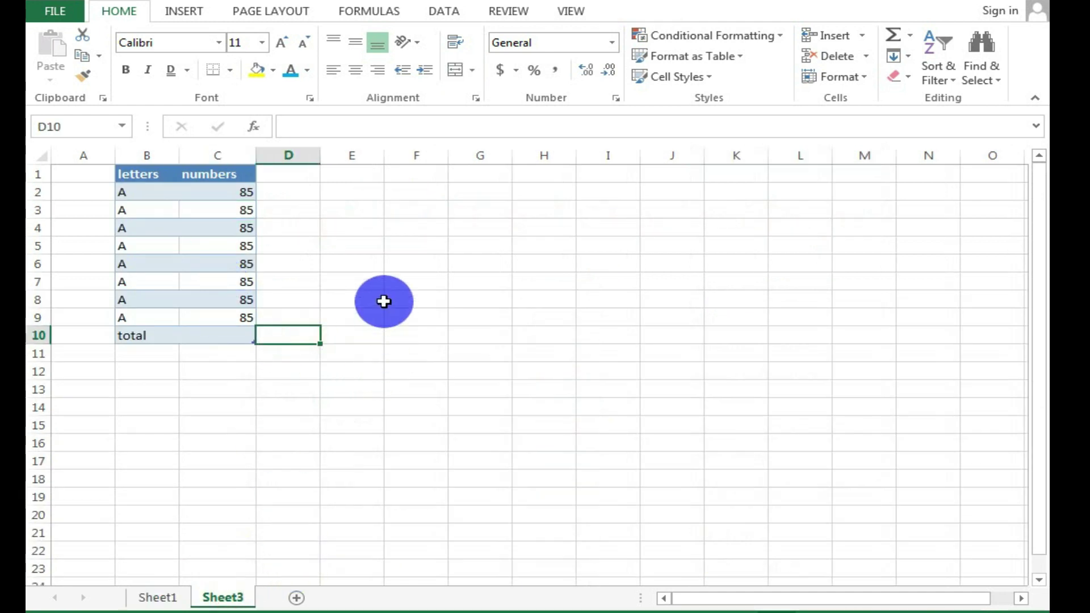
left_click(152, 190)
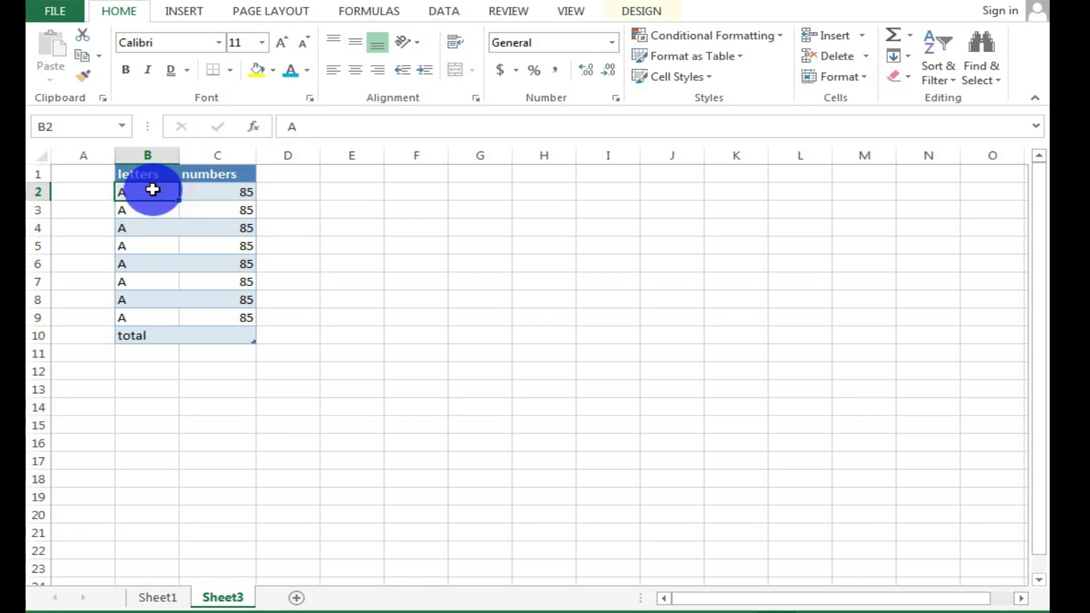
left_click(222, 187)
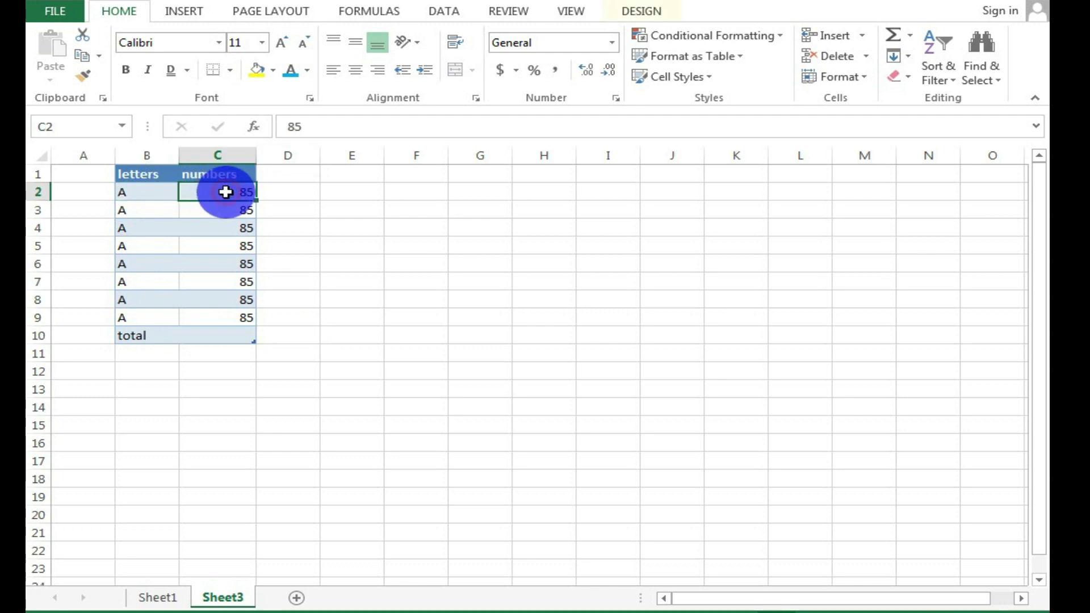
left_click(216, 338)
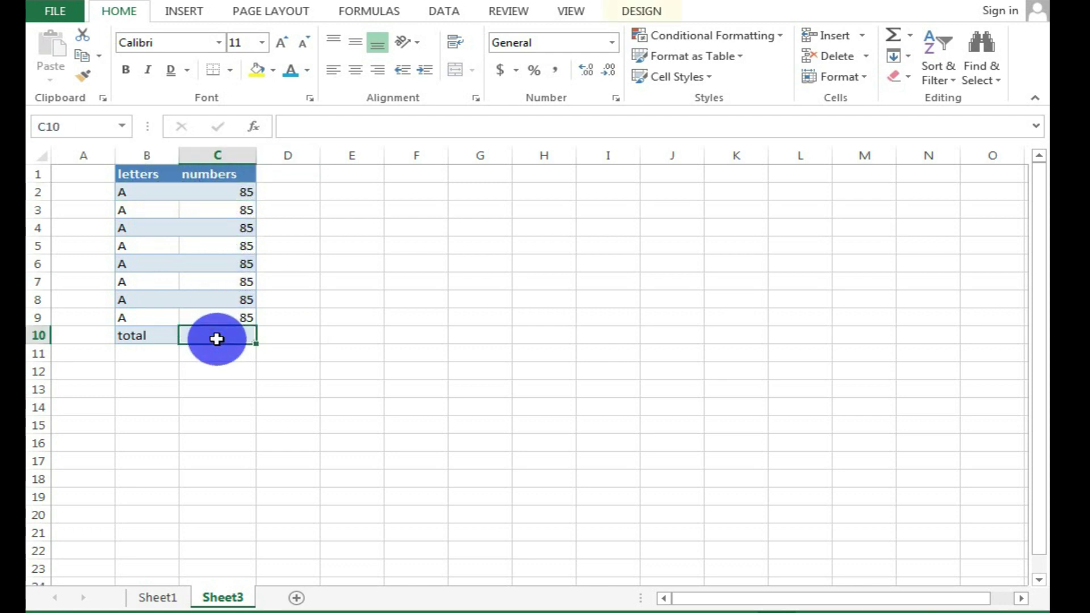
key("alt+equal")
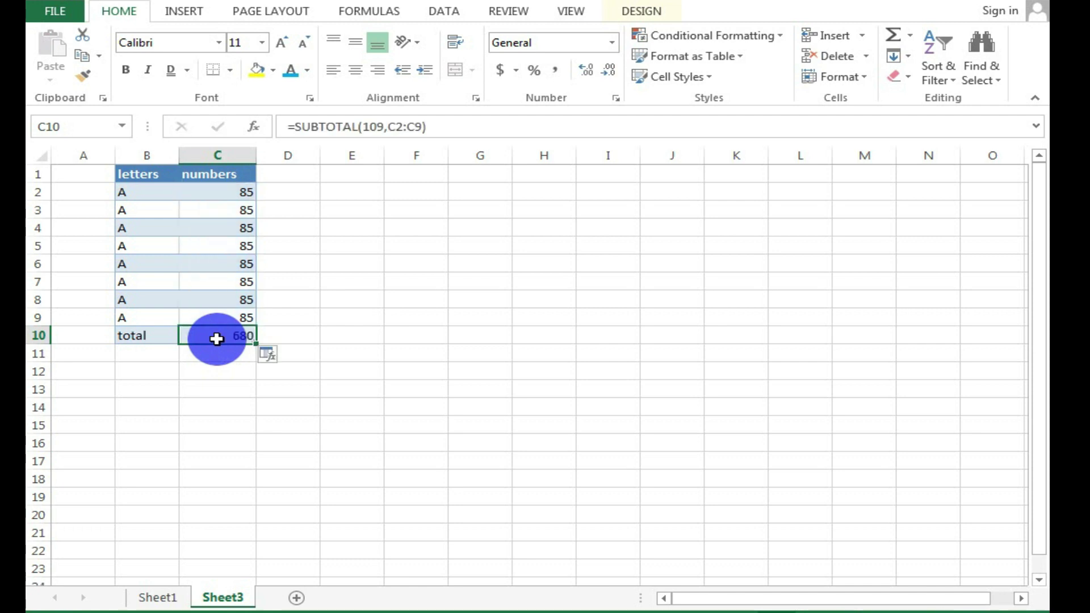
Enter 860 in cell G4 and fill it down to G11
mouse_move(496, 224)
left_mouse_down()
mouse_move(496, 270)
mouse_move(489, 233)
left_mouse_up()
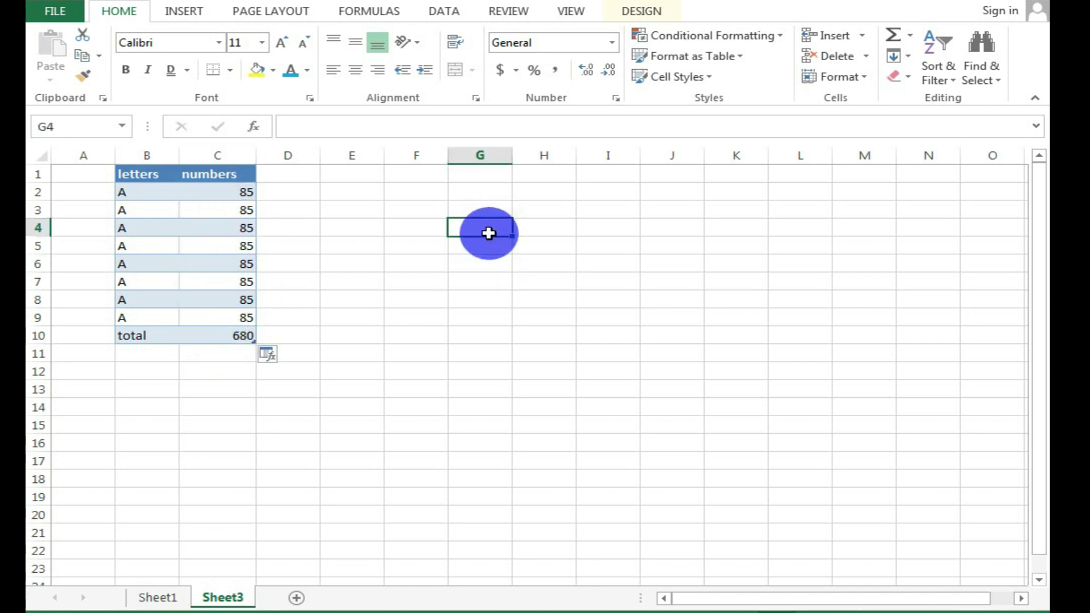
type("860")
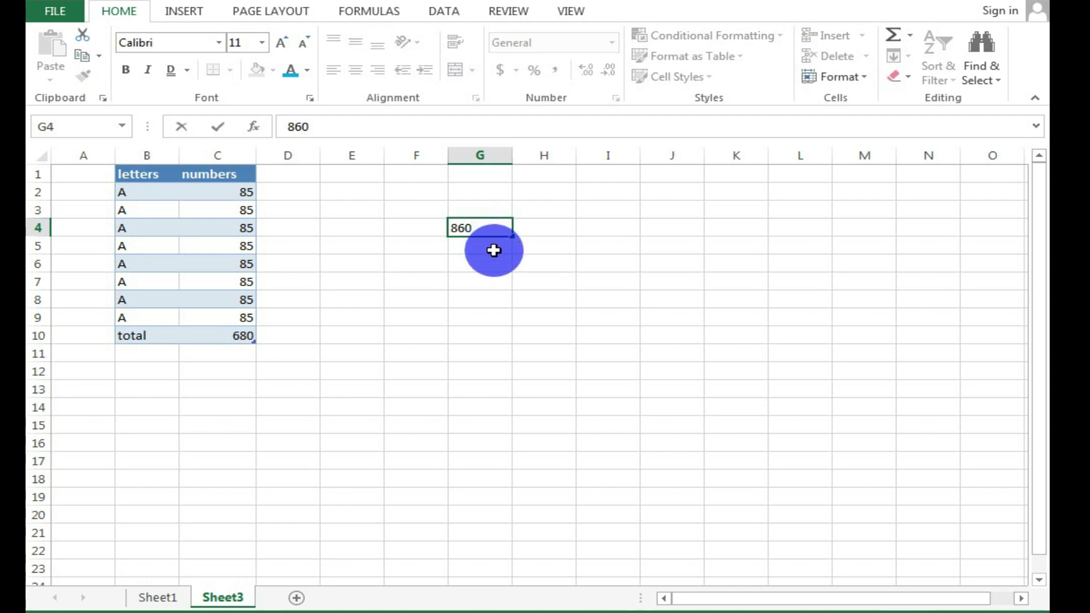
left_click_drag(513, 238, 499, 373)
Sum the range G4:G11 in cell G12 with AutoSum
left_click(499, 375)
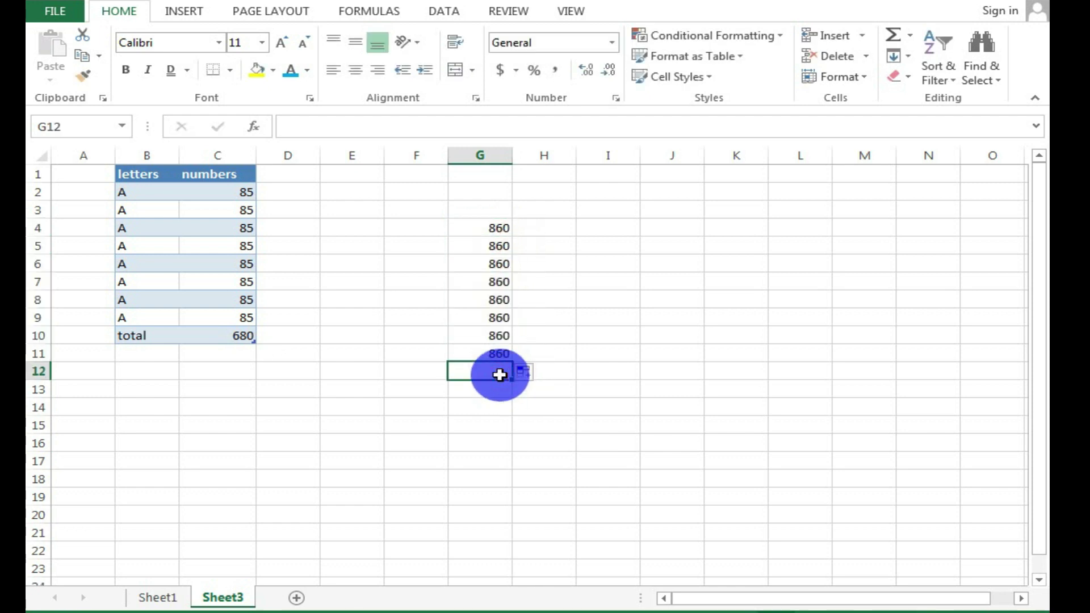
key("alt+equal")
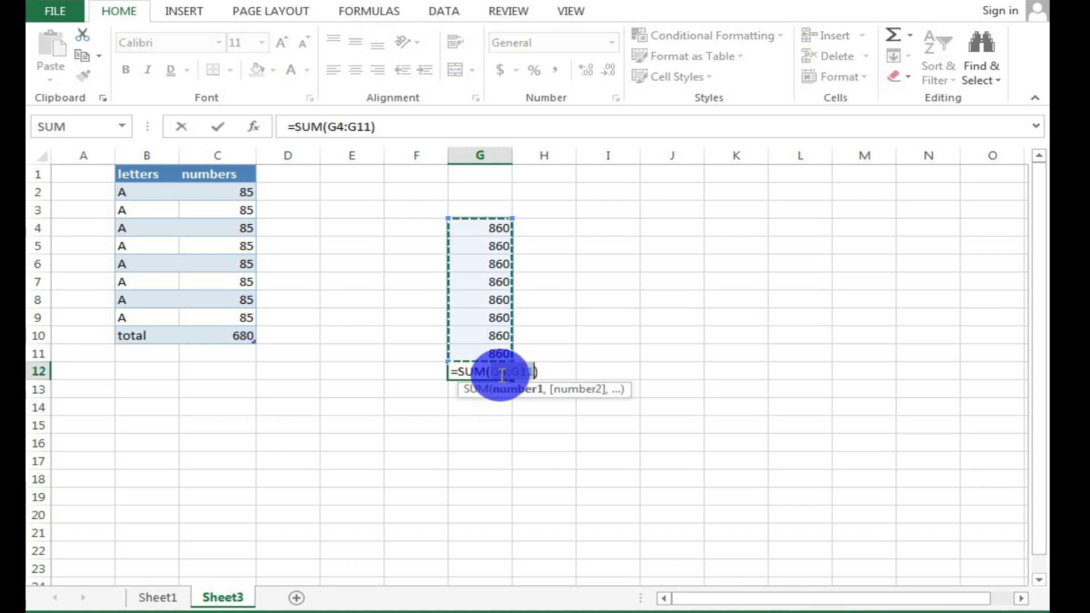
key("Return")
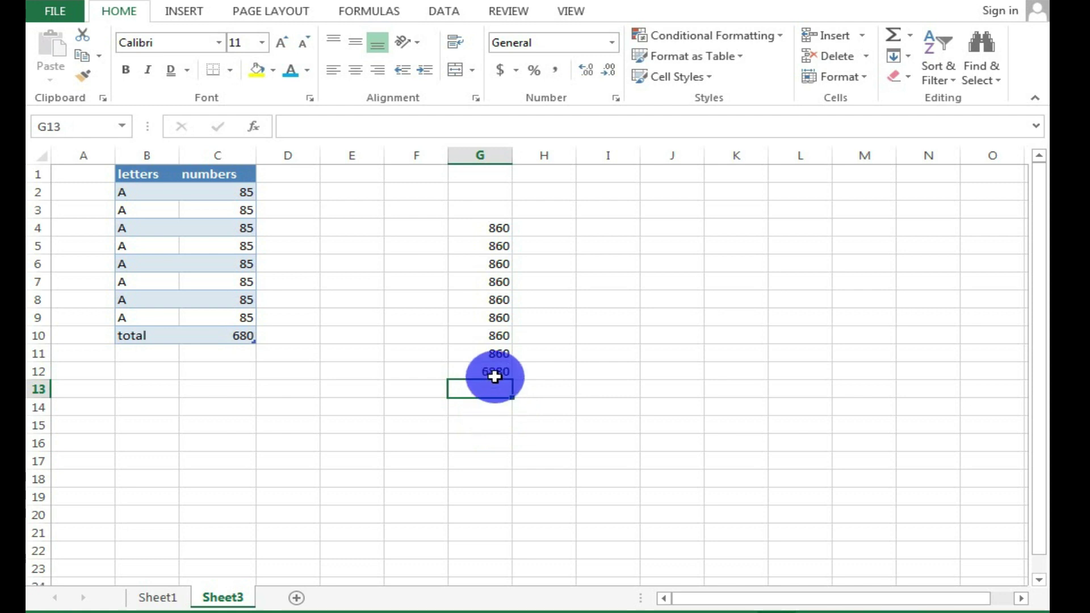
left_click(491, 371)
left_click_drag(482, 227, 491, 384)
left_click(491, 386)
left_click(492, 371)
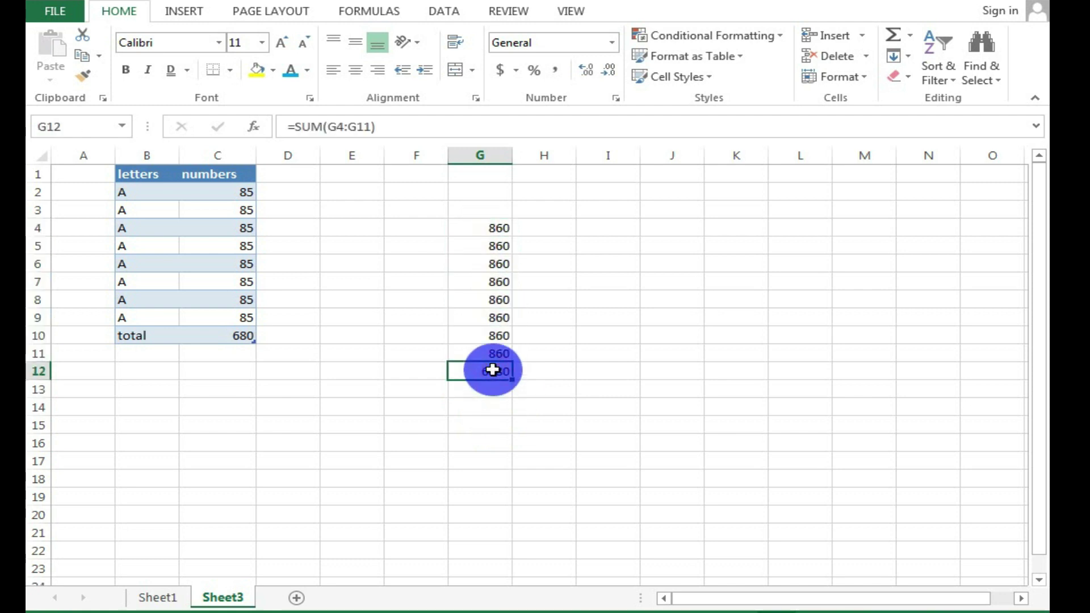
Clear the contents of cells G4:G12
left_click_drag(496, 228, 494, 362)
key("Delete")
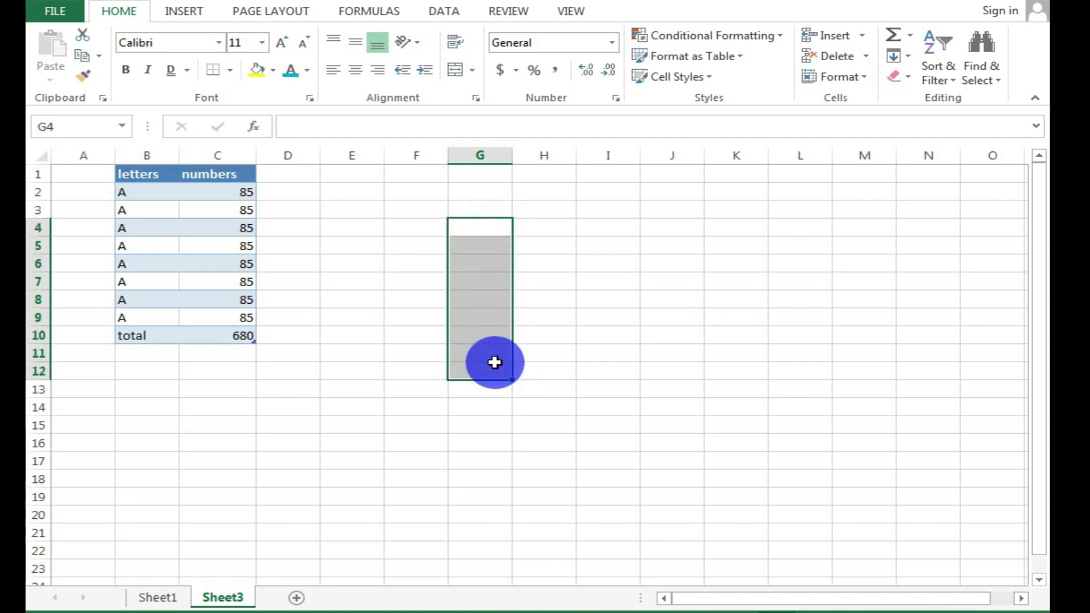
left_click(353, 321)
Show formulas instead of values on Sheet3
left_click(162, 593)
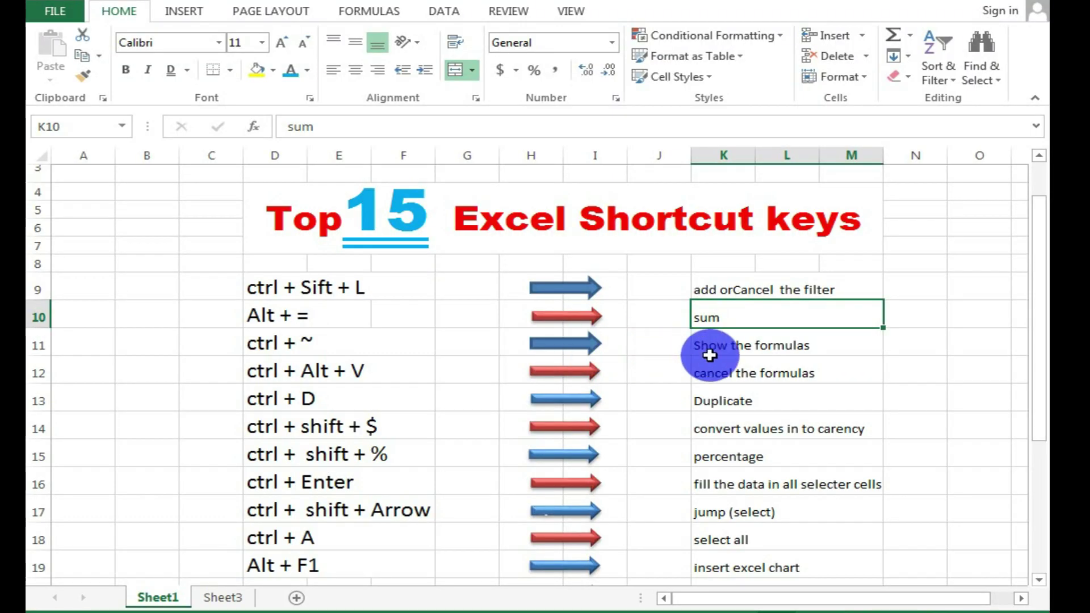
left_click(709, 353)
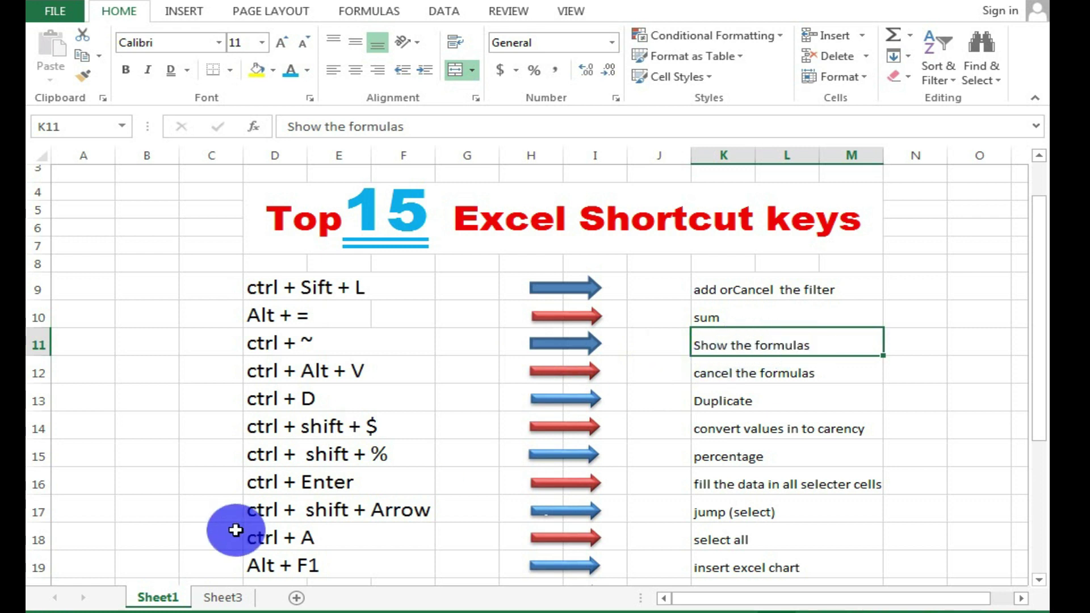
left_click(224, 597)
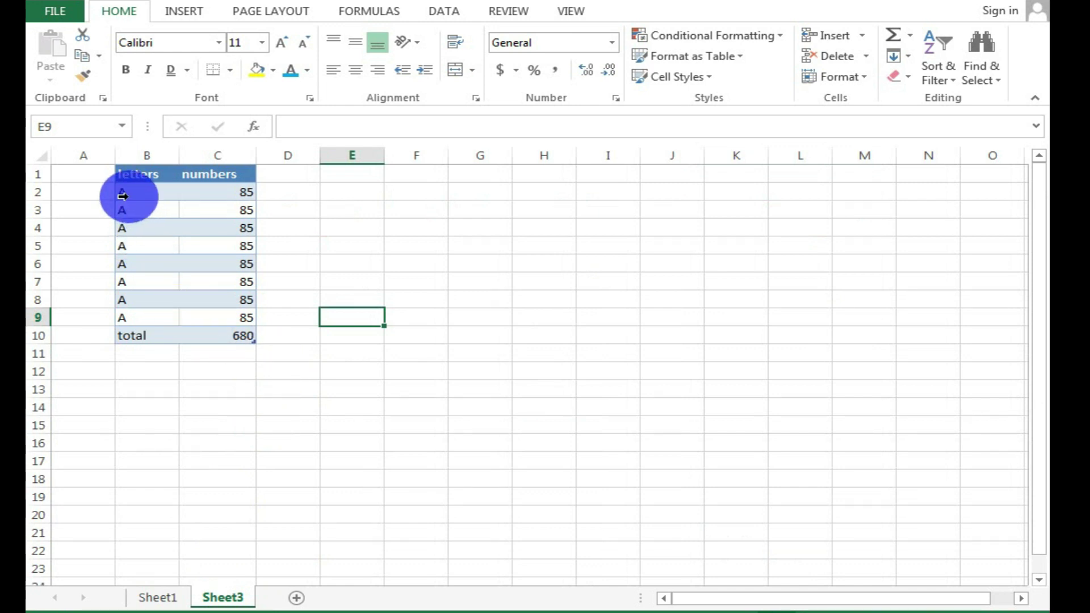
left_click_drag(135, 191, 241, 338)
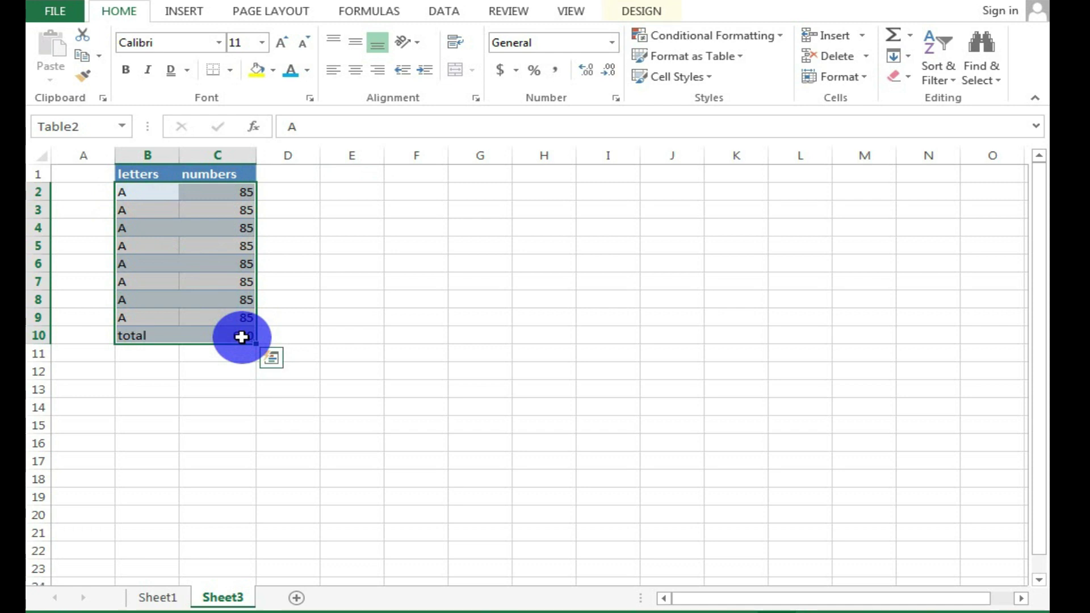
key("ctrl+grave")
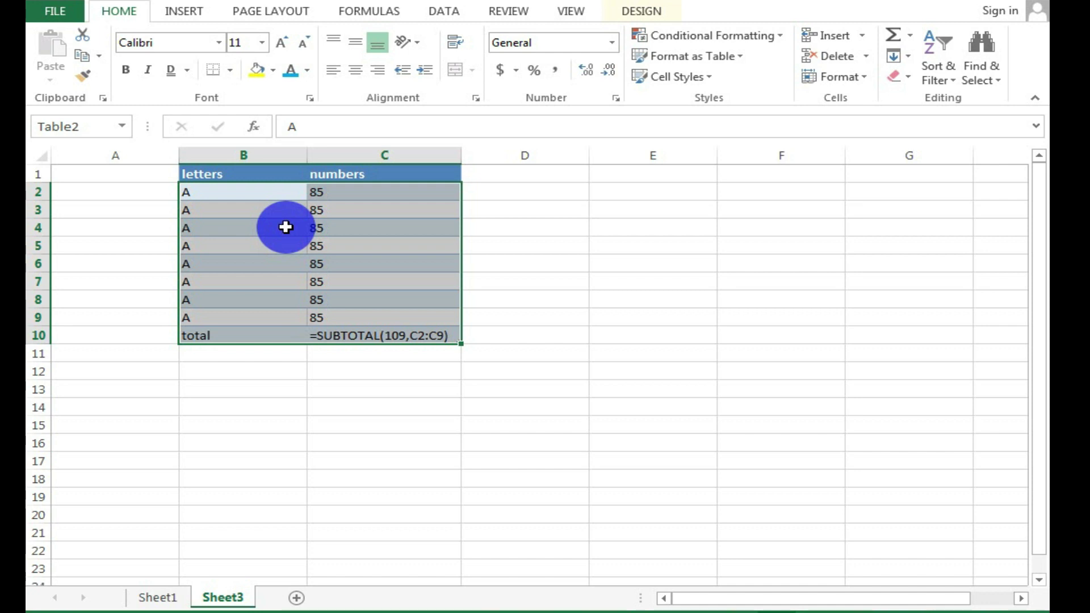
Examine the formula in cell C10 and switch Sheet3 back to displaying values
left_click(341, 349)
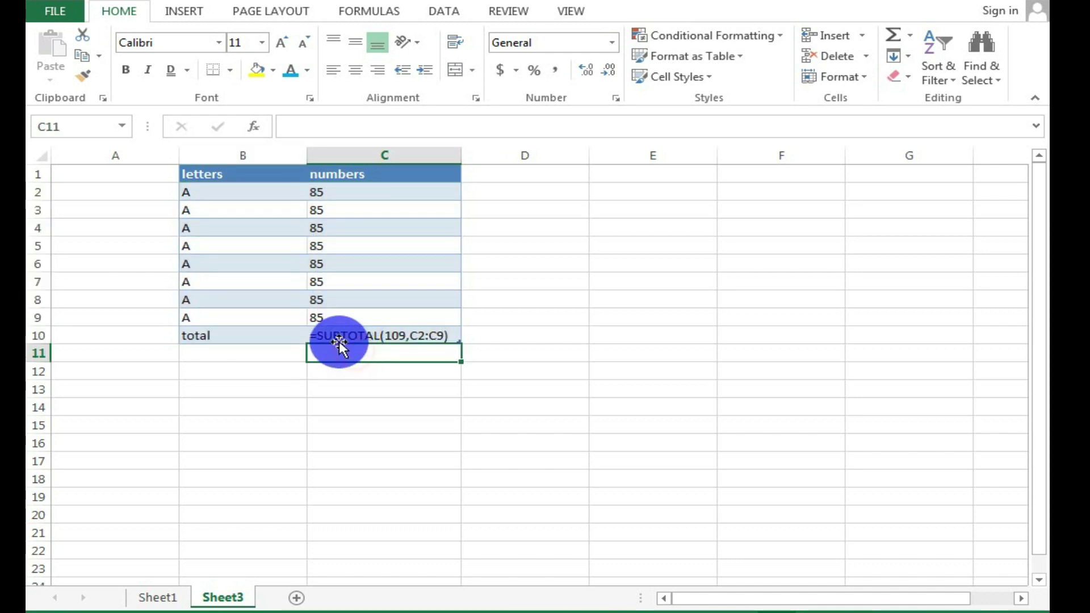
double_click(336, 336)
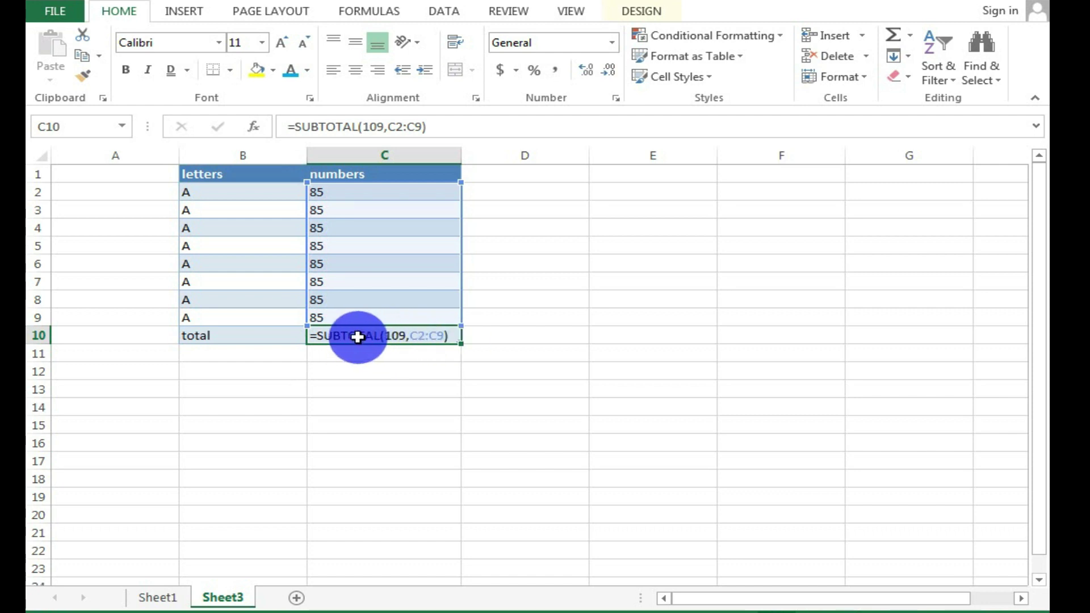
left_click(357, 364)
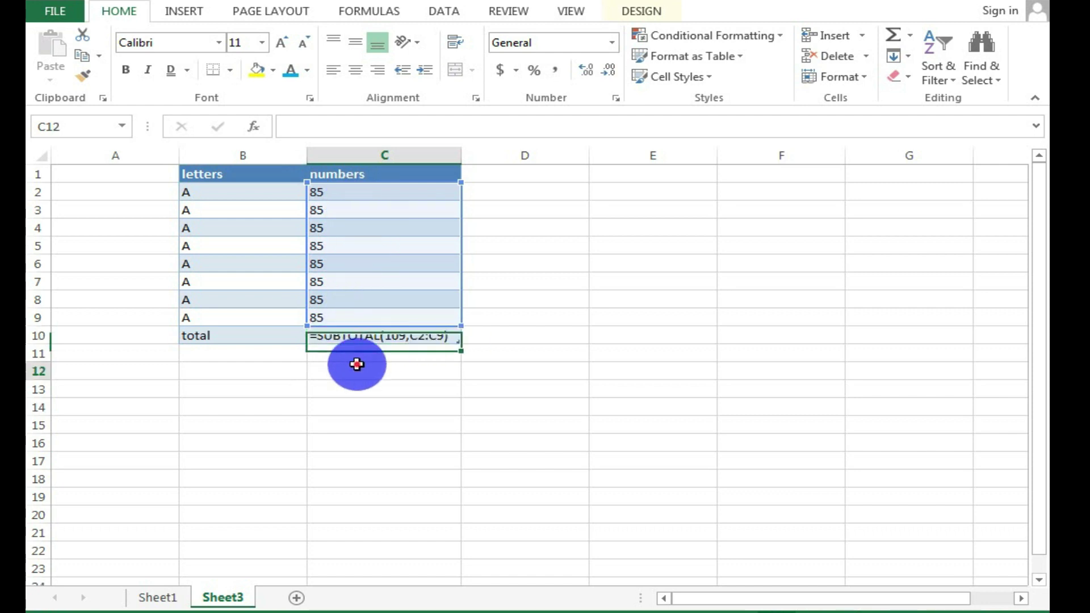
double_click(343, 335)
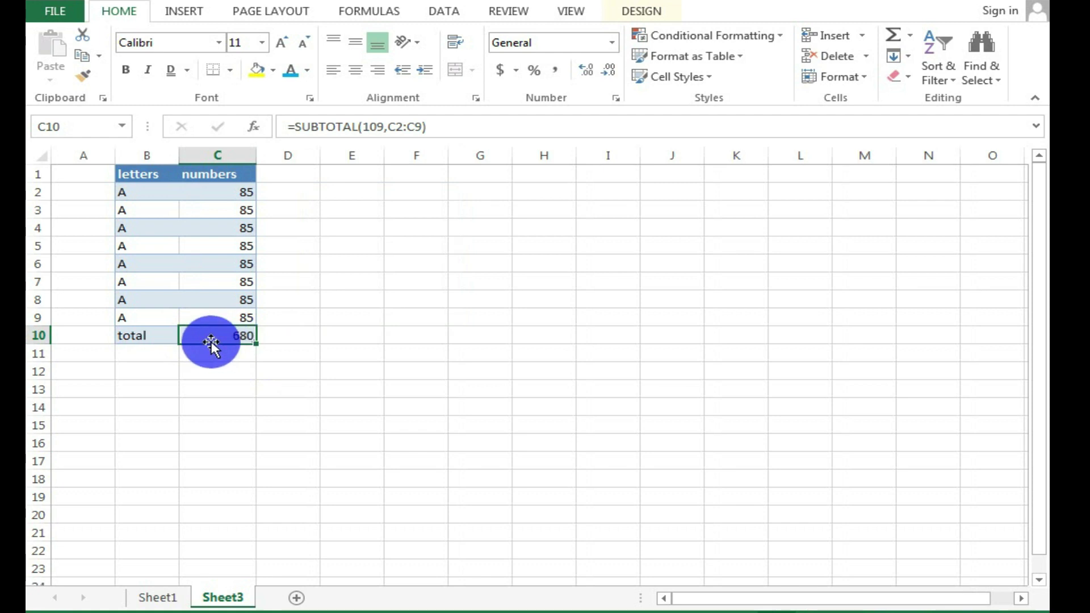
Review the "cancel the formulas" shortcut entry on Sheet1 and inspect the formula in cell C10 on Sheet3
left_click(158, 595)
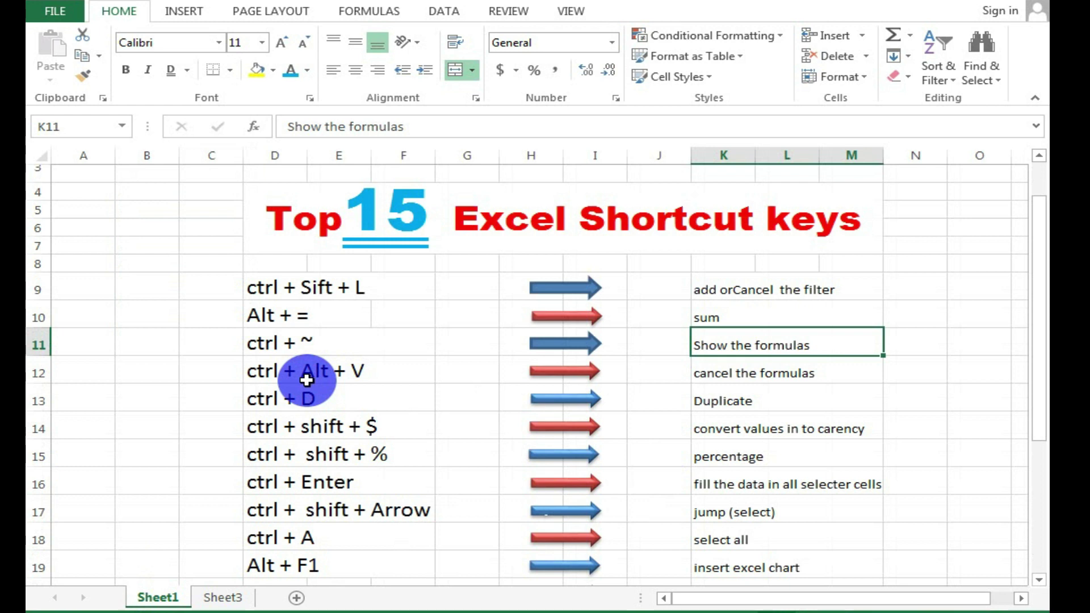
left_click(741, 375)
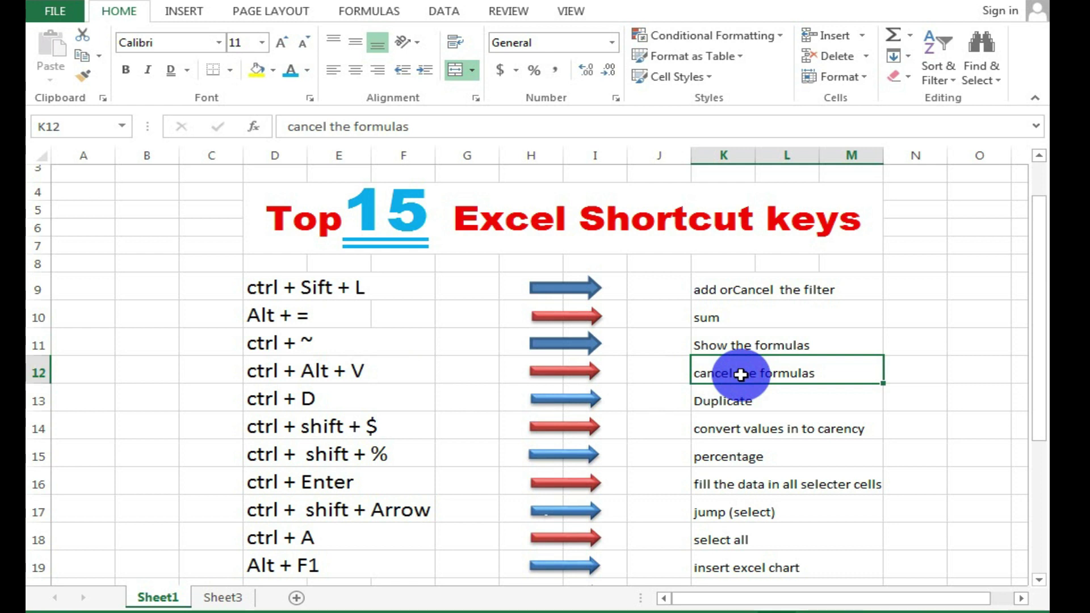
left_click(222, 597)
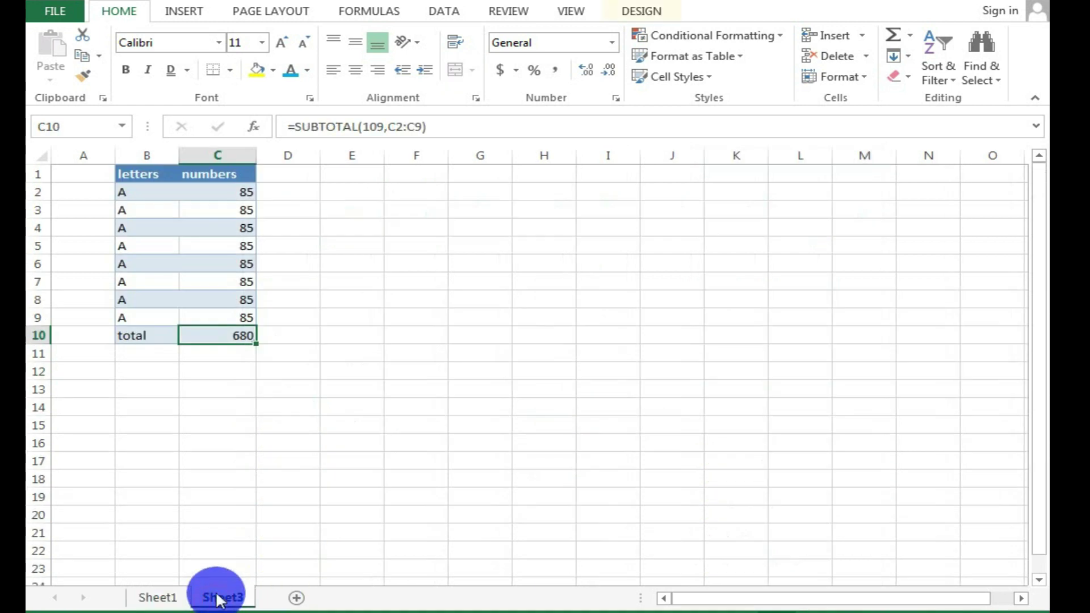
double_click(235, 336)
key("Escape")
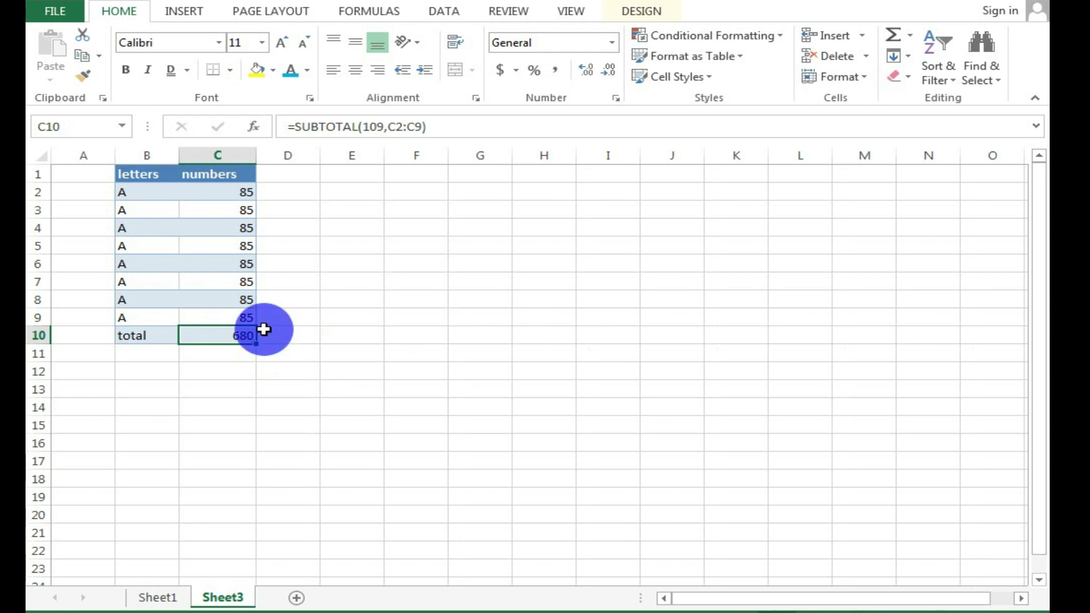
Copy the range C2:C10 on Sheet3 and paste it over itself with Paste Special set to Values
left_click_drag(193, 190, 220, 332)
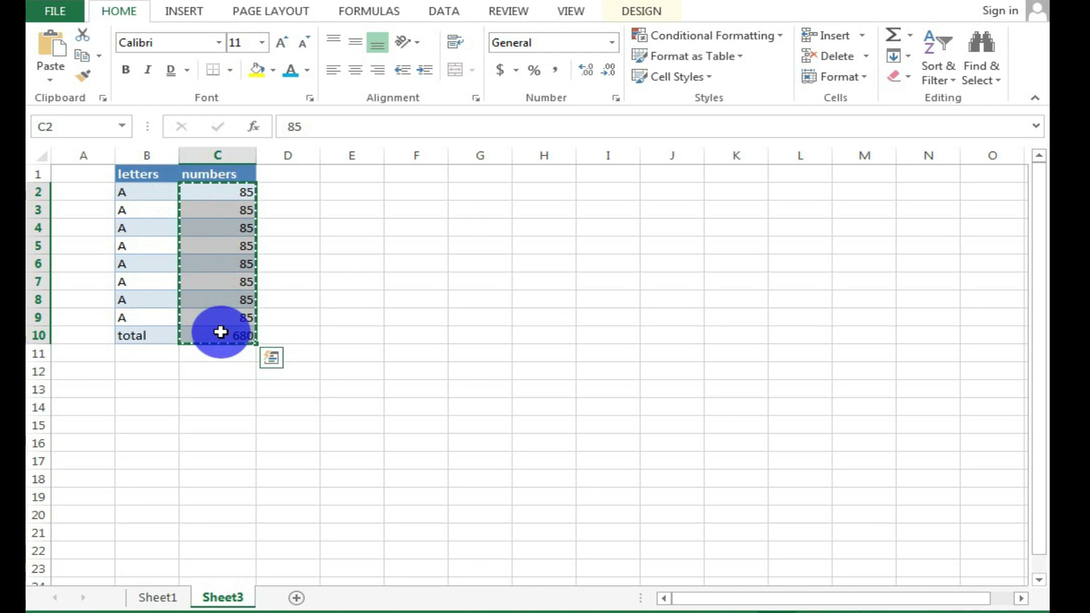
key("ctrl+alt+v")
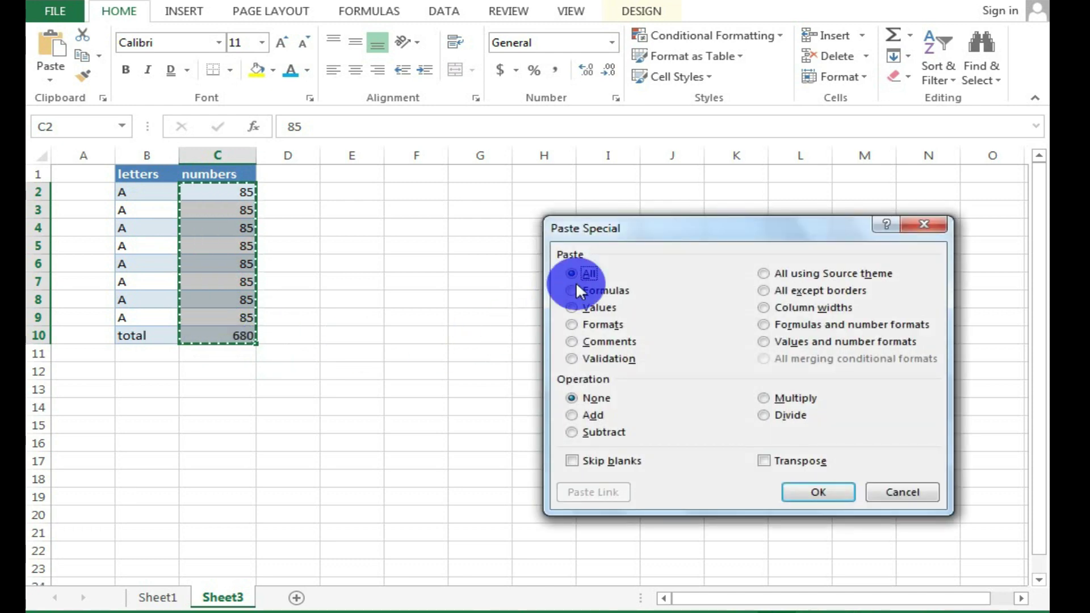
left_click_drag(659, 231, 451, 219)
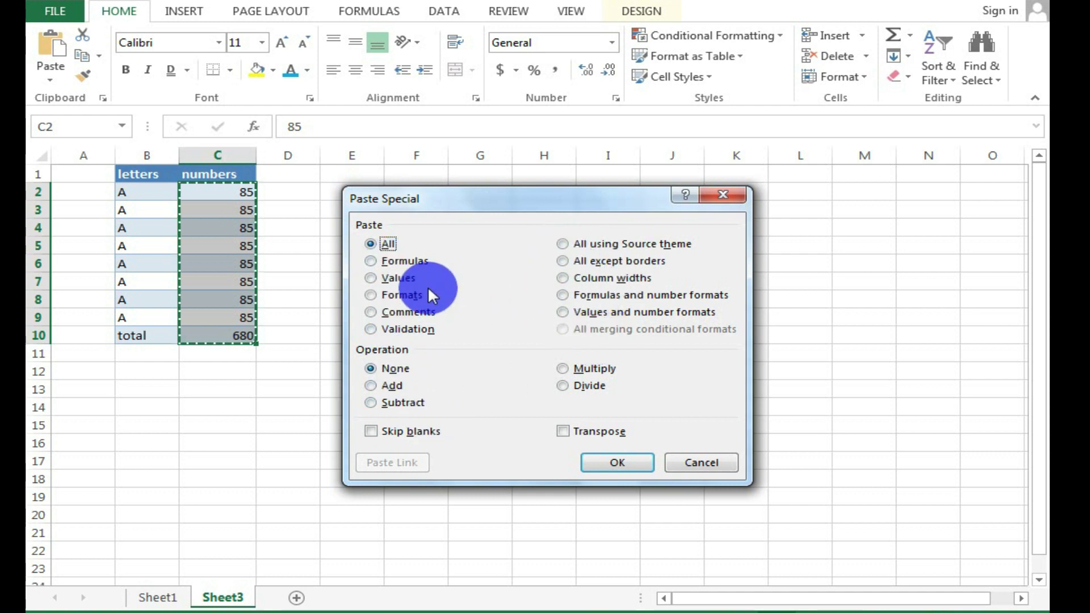
left_click(391, 279)
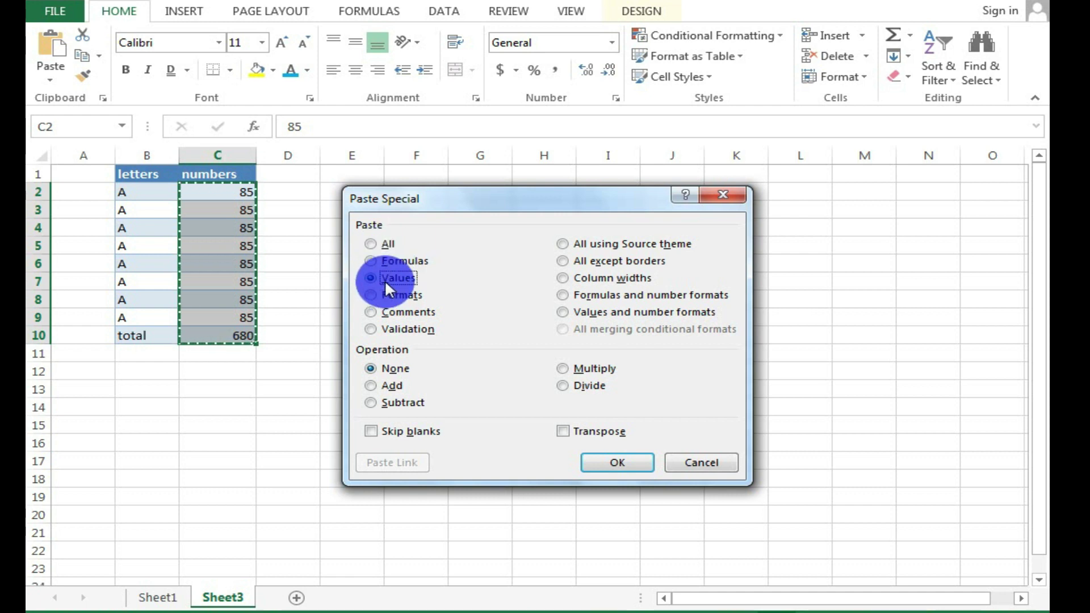
left_click(621, 461)
left_click(304, 285)
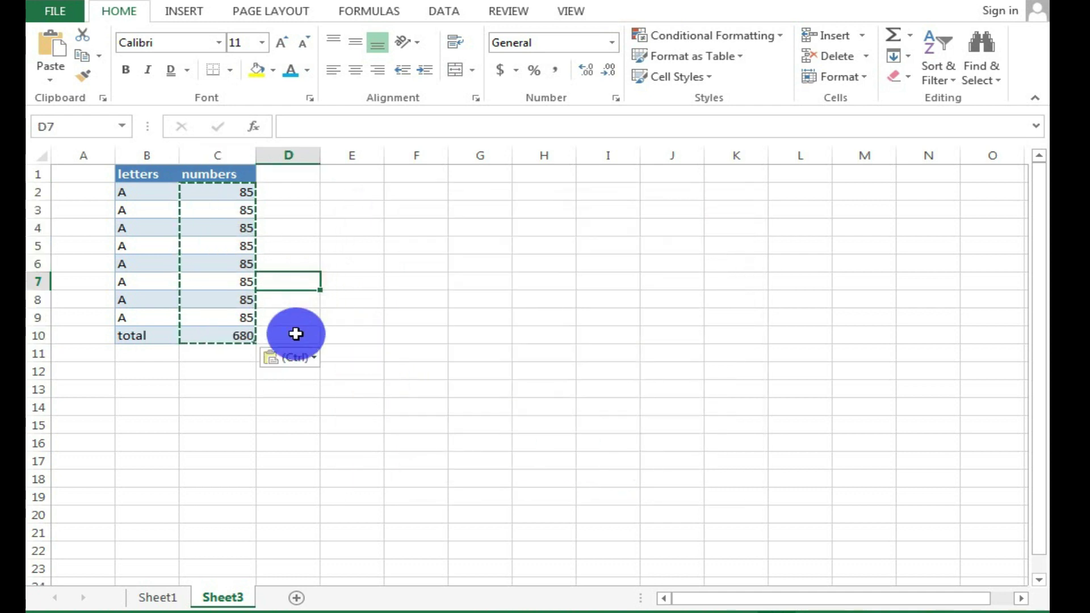
key("Escape")
Check in formula view whether cell C10 still contains a formula, and return Sheet3 to normal display
left_click_drag(191, 193, 211, 333)
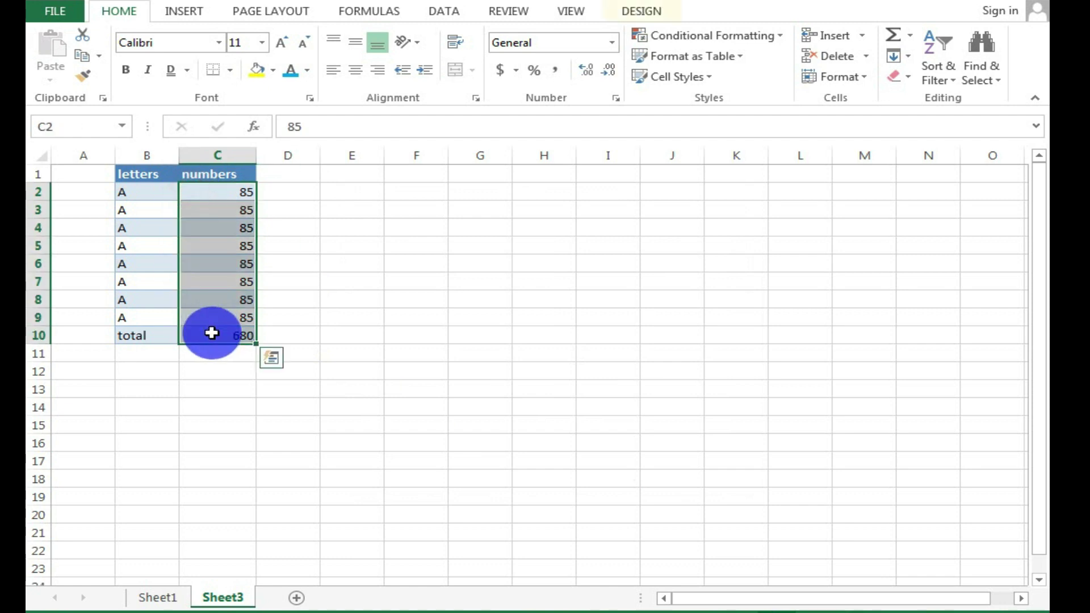
left_click(314, 352)
left_click_drag(214, 336, 376, 345)
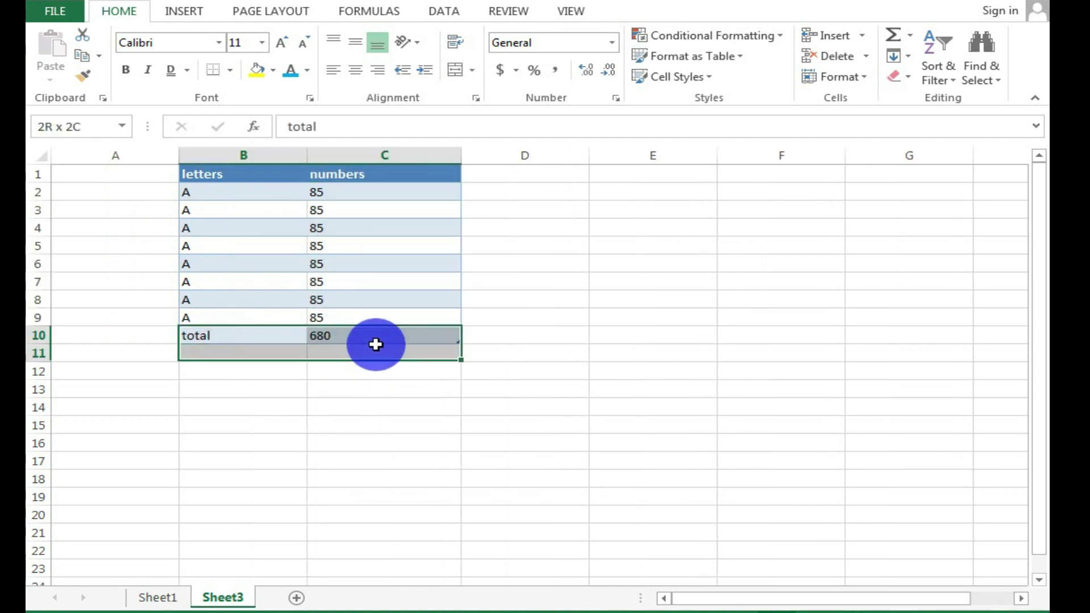
left_click(338, 350)
left_click(331, 333)
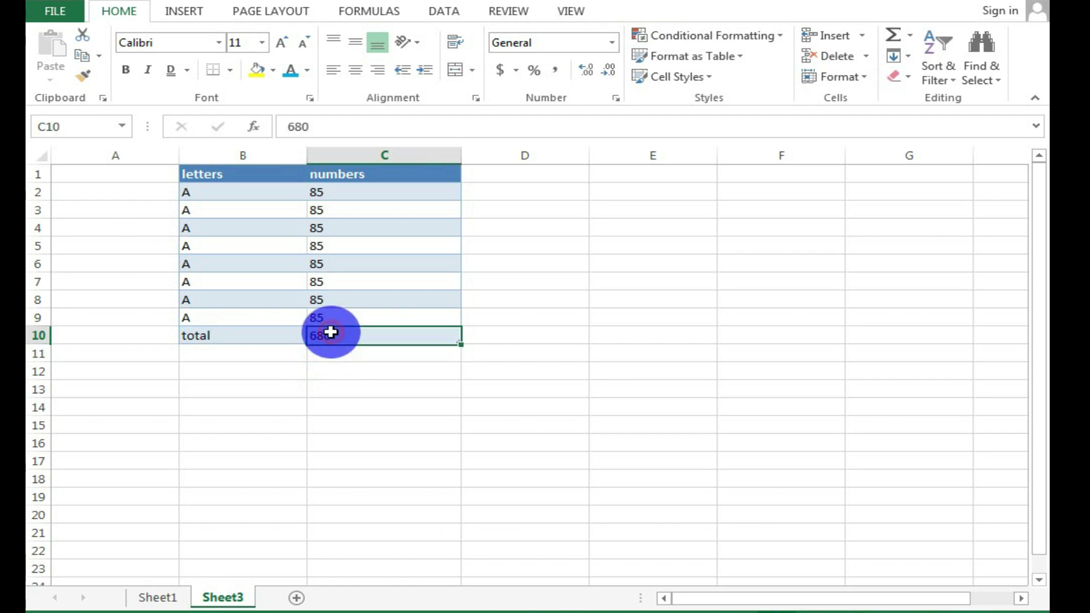
left_click_drag(241, 335, 335, 334)
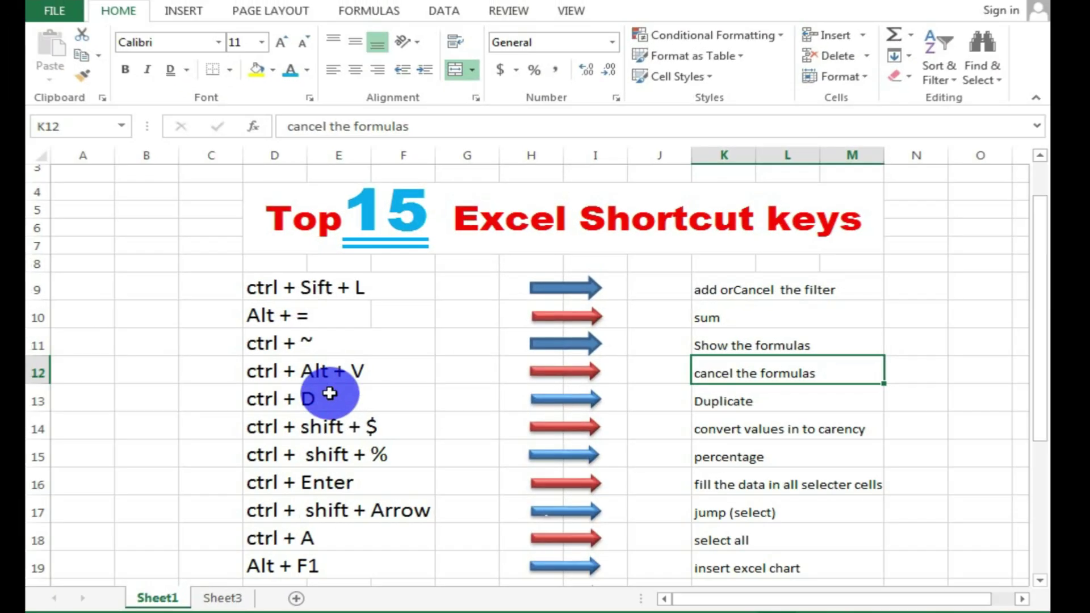
Review the "Duplicate" shortcut entry in the list on Sheet1 and return to Sheet3
left_click(559, 400)
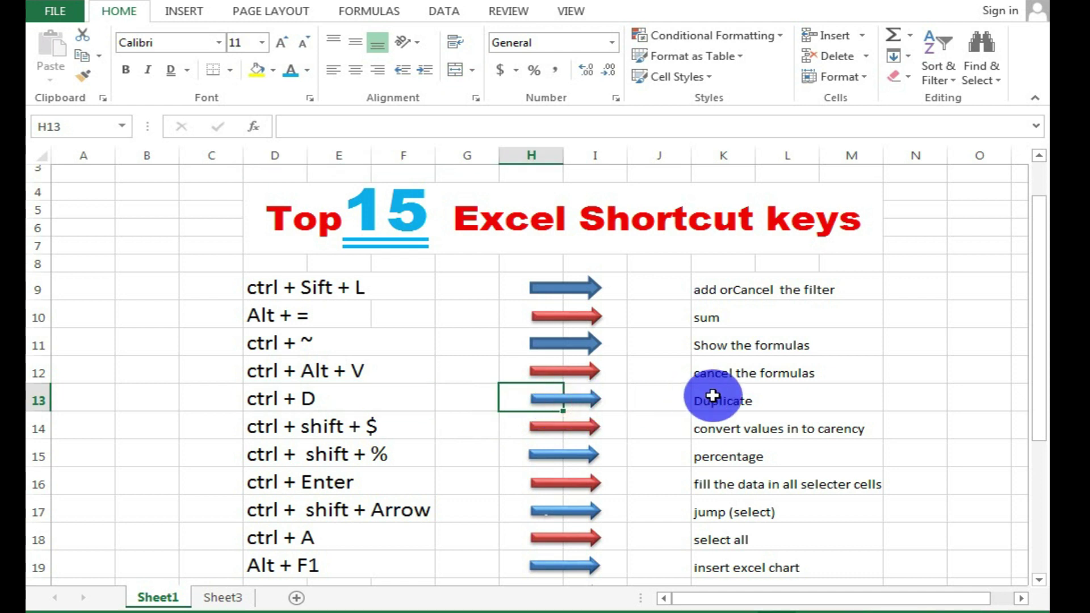
left_click(727, 401)
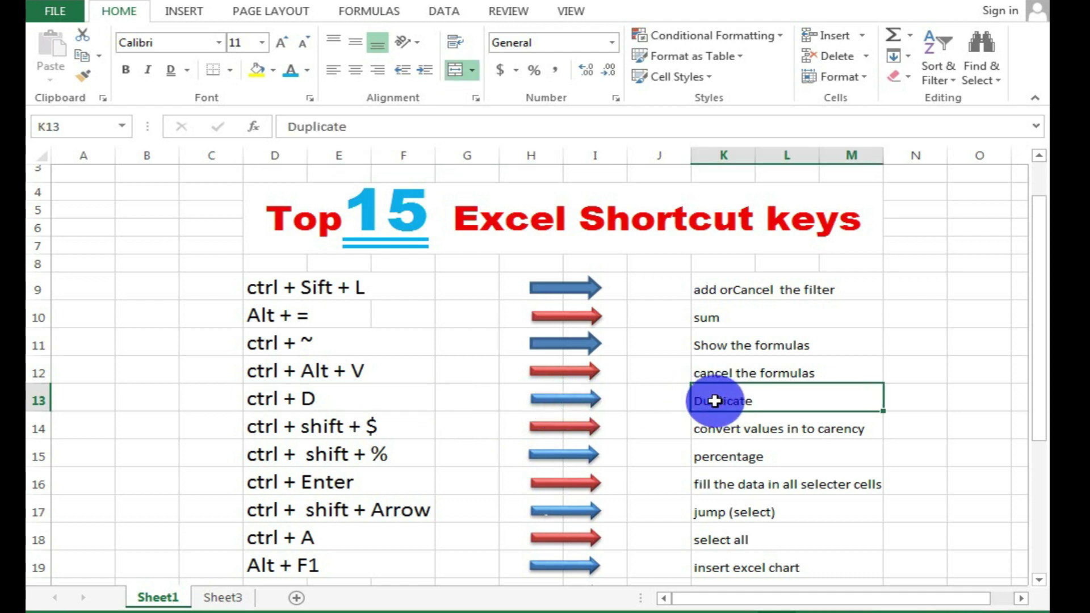
left_click(221, 596)
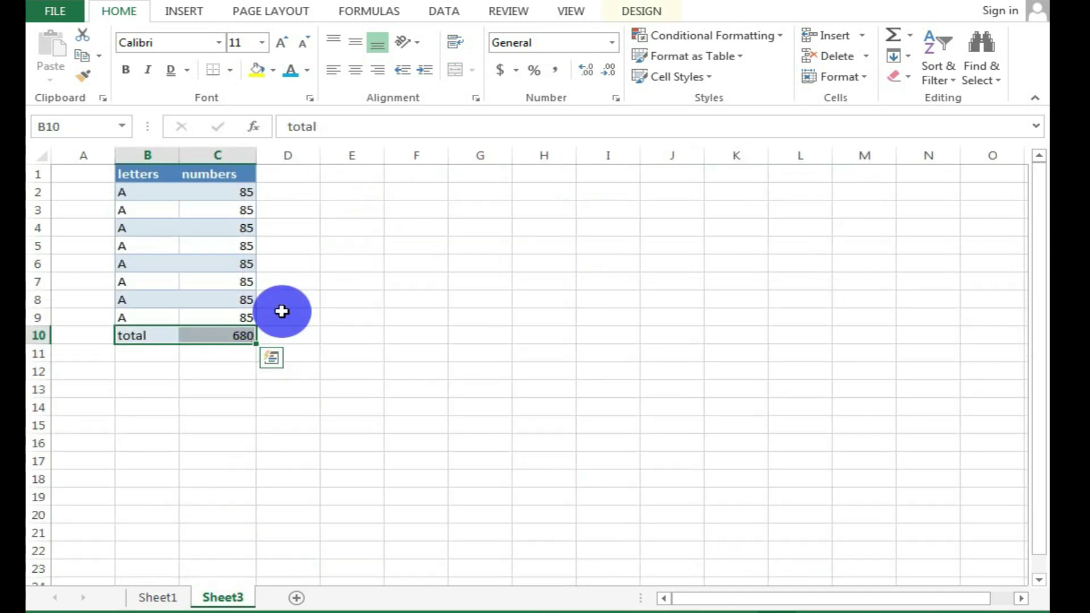
Insert an Alternating Hexagons SmartArt graphic beside the table and shrink it to span about rows 6 to 15
left_click(307, 70)
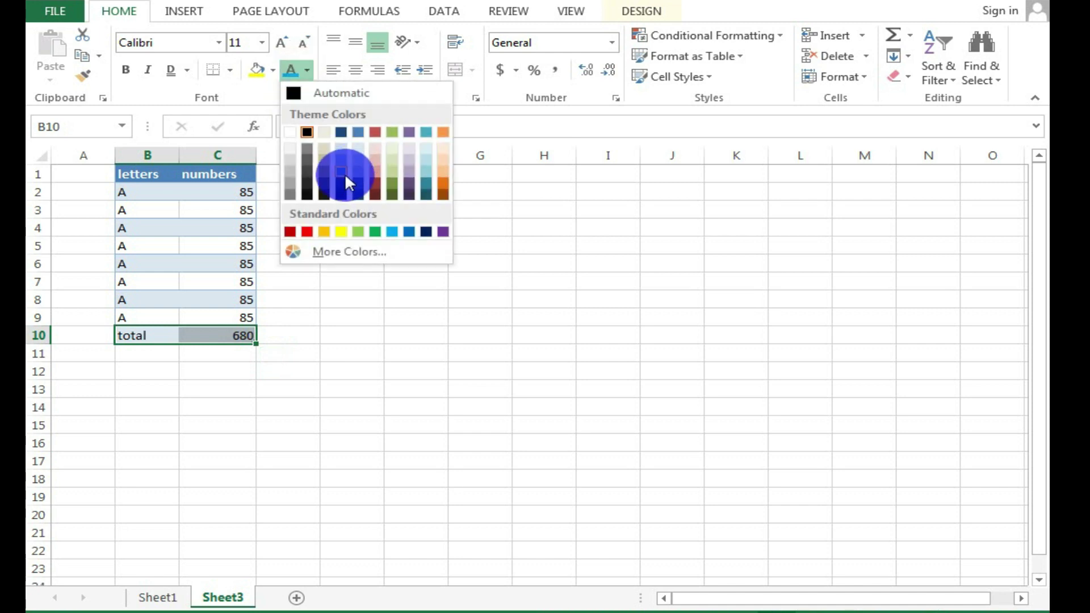
left_click(185, 12)
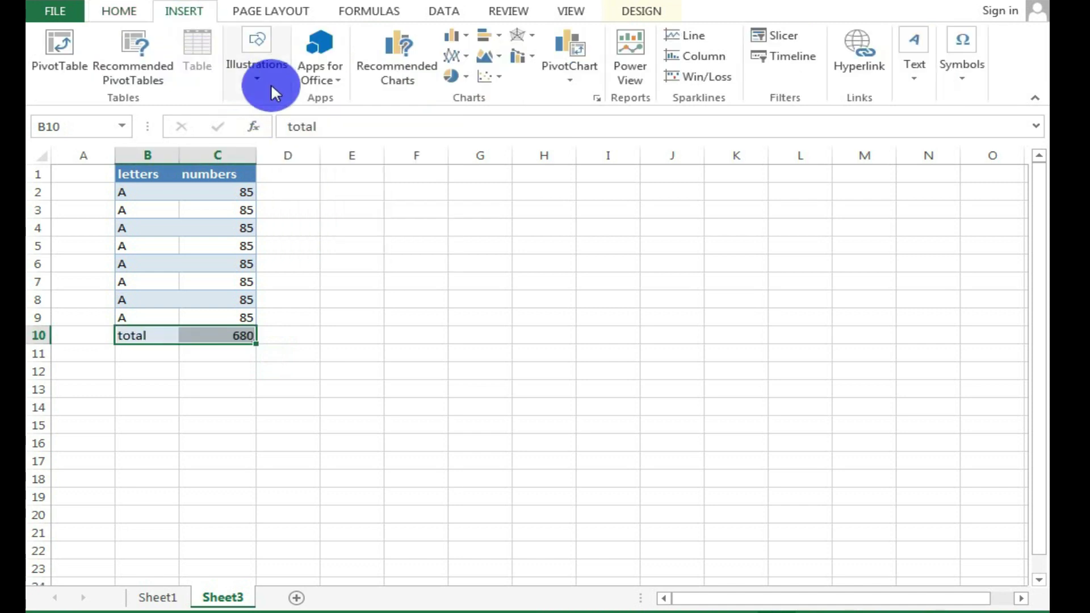
left_click(250, 56)
left_click(374, 138)
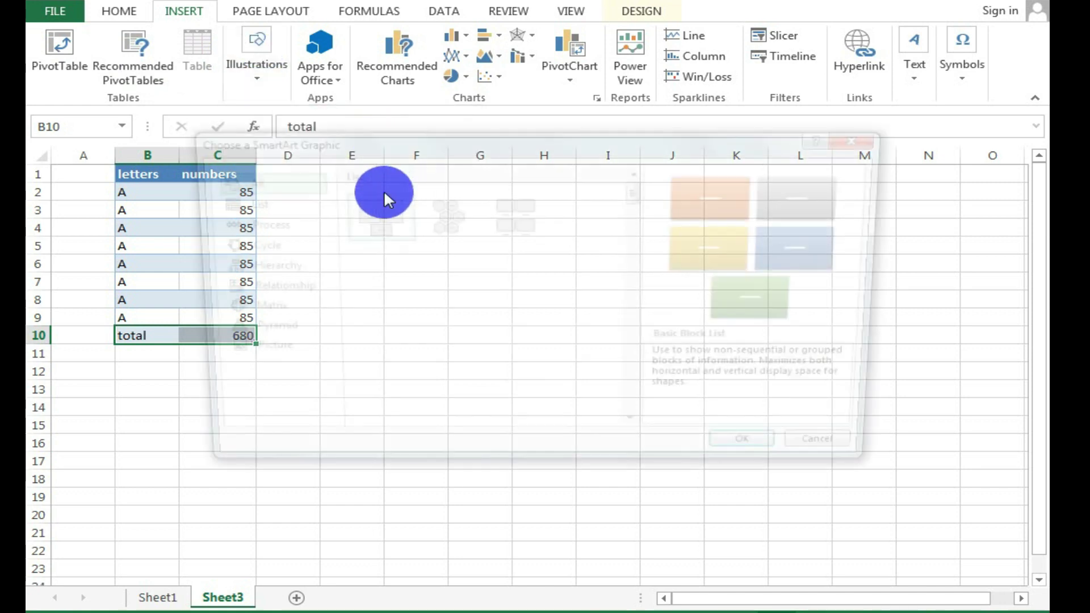
left_click(461, 225)
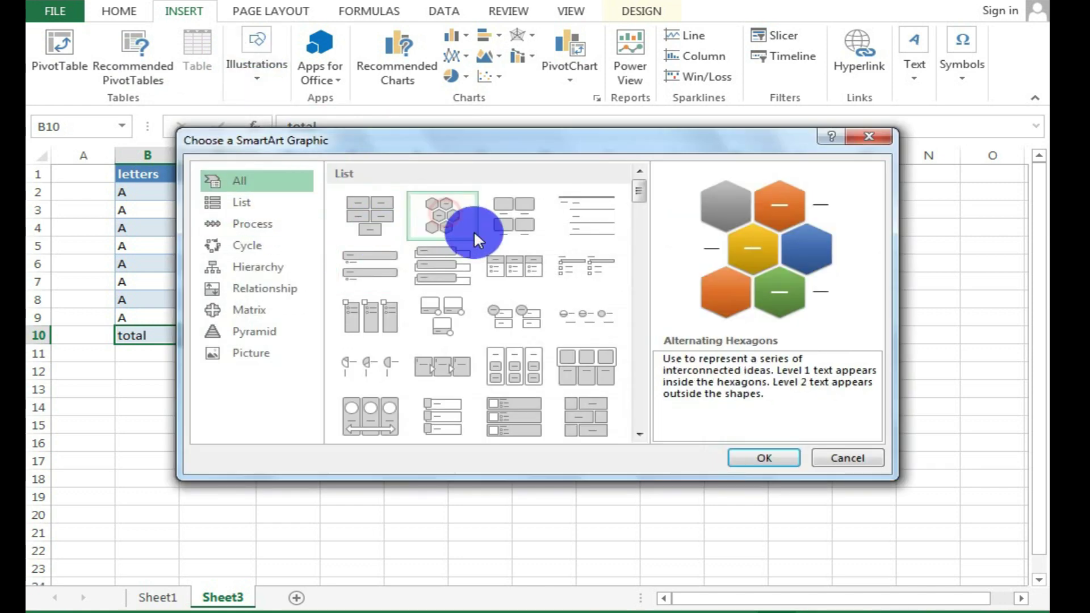
left_click(745, 456)
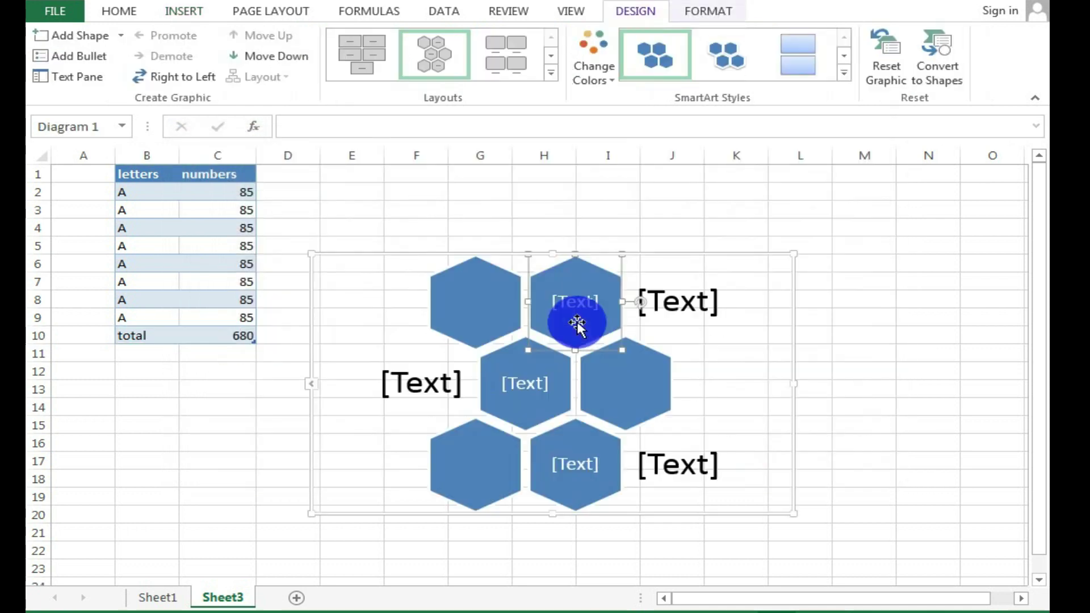
left_click_drag(788, 514, 672, 427)
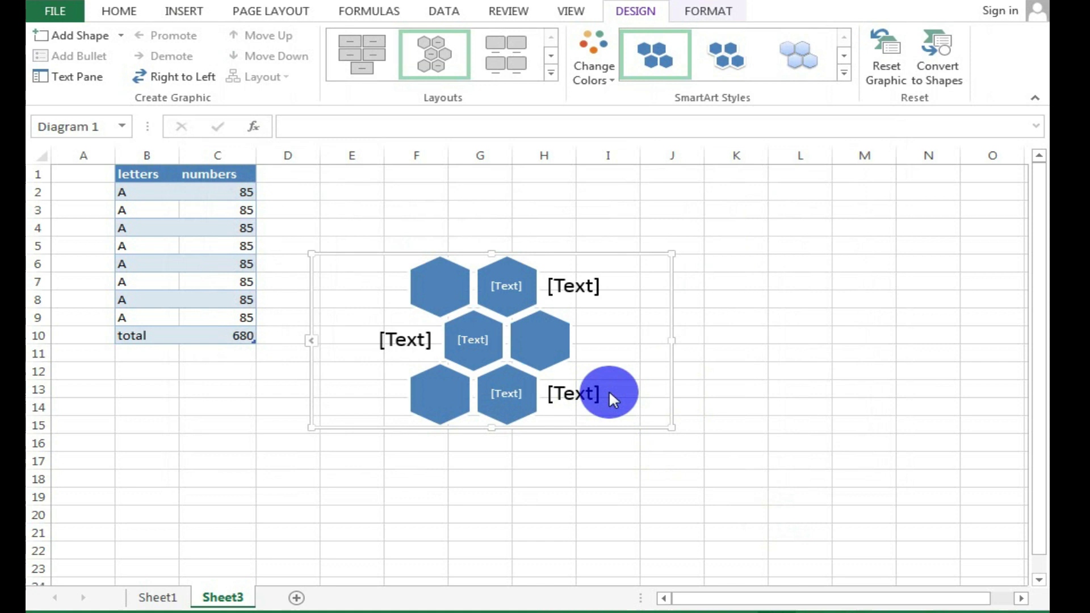
left_click(713, 479)
Duplicate the hexagon SmartArt graphic and place the copy beside the original, over about columns J to O
left_click(495, 336)
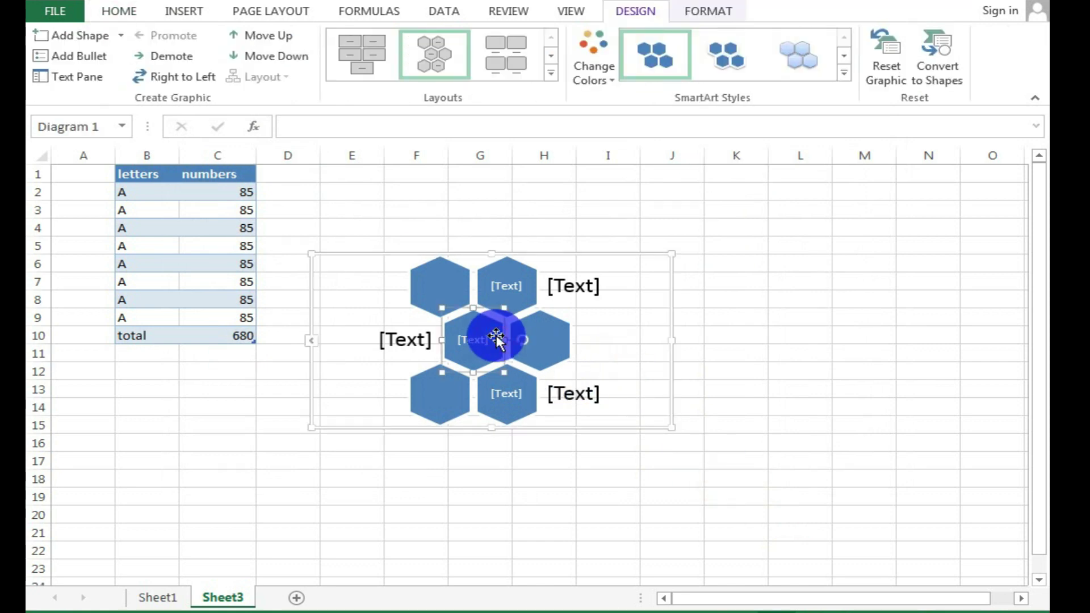
key("ctrl+d")
left_click_drag(523, 359, 531, 406)
left_click(487, 407)
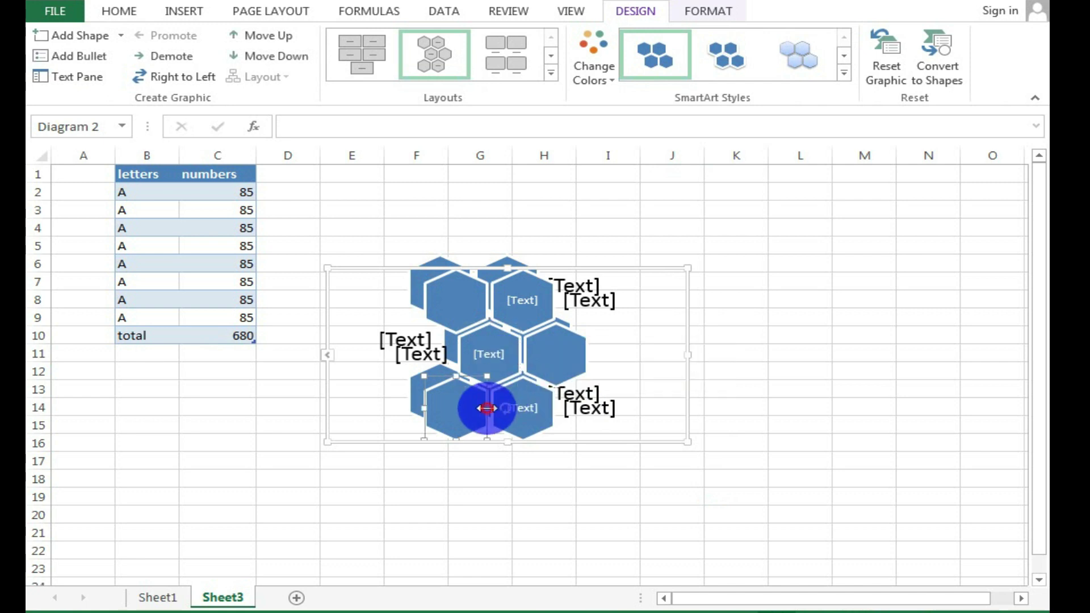
left_click(487, 408)
left_click(302, 278)
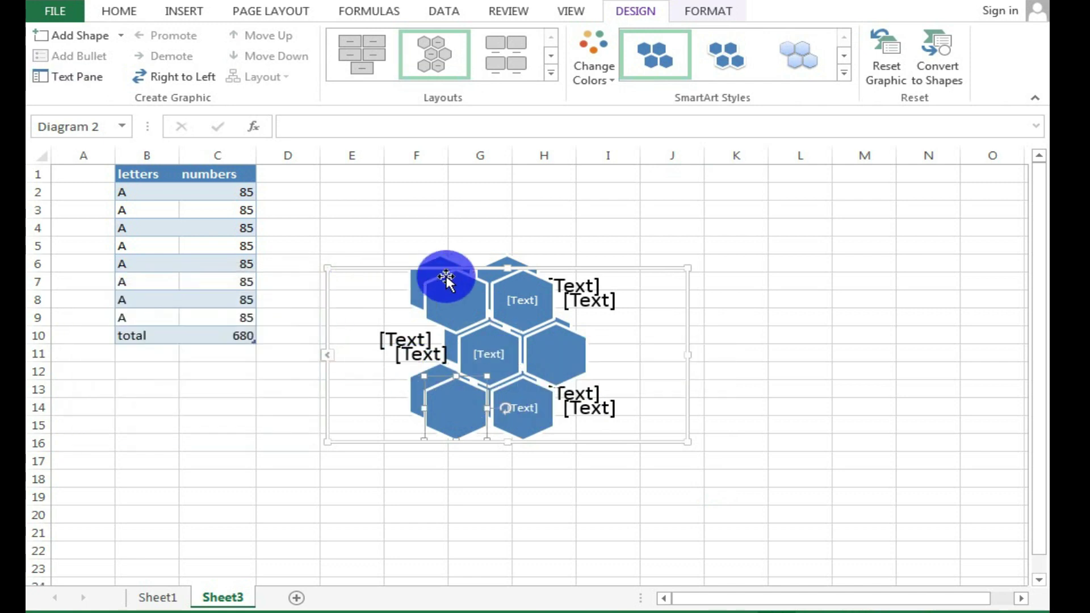
left_click_drag(512, 270, 827, 260)
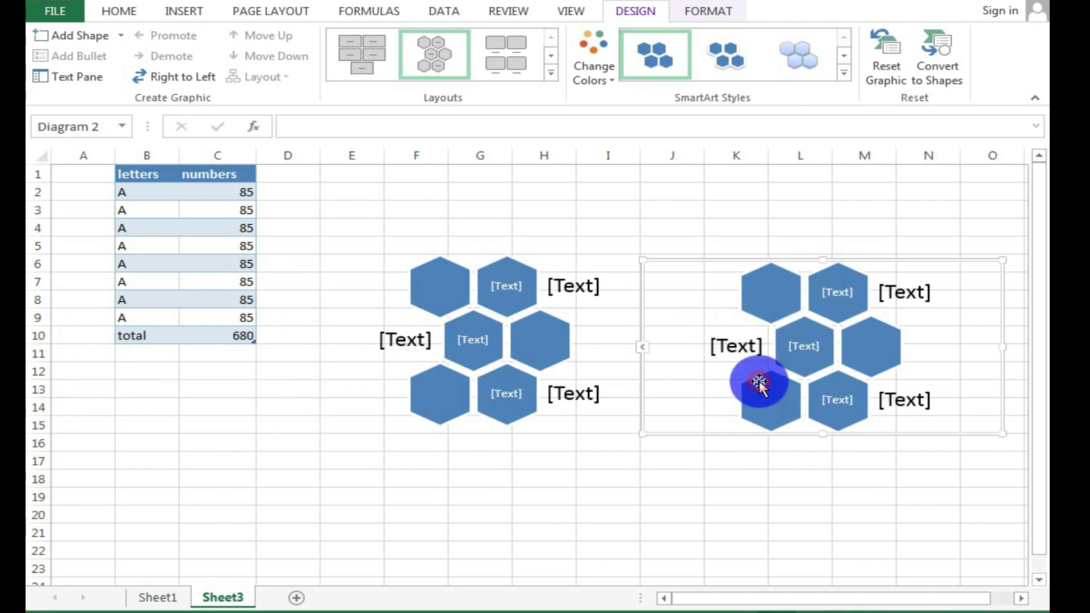
left_click(710, 244)
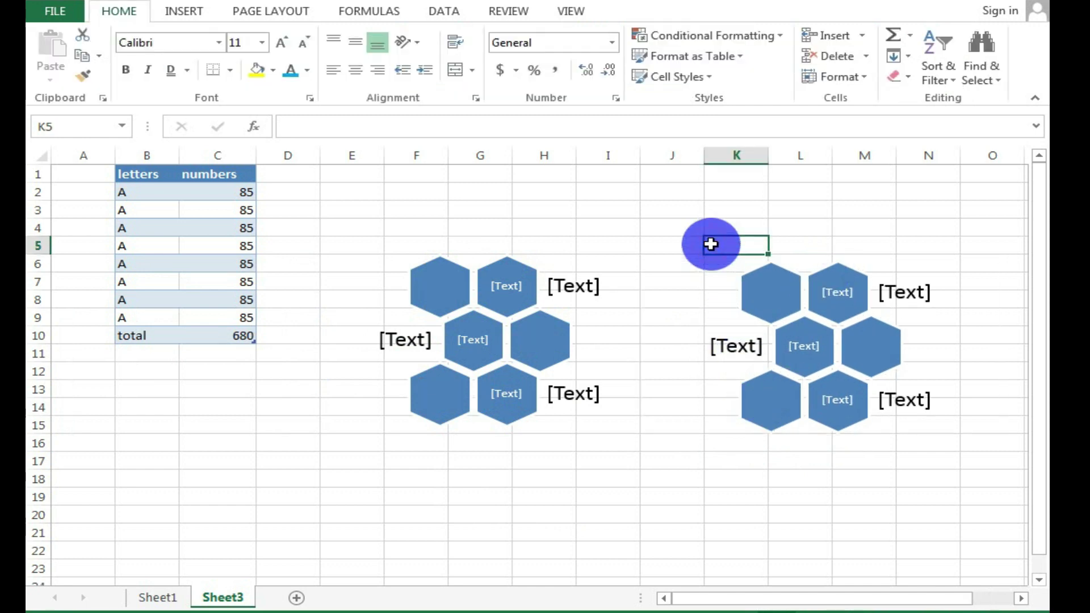
Undo the duplication and insertion of the hexagon SmartArt graphics
left_click_drag(701, 251, 895, 457)
left_click(766, 401)
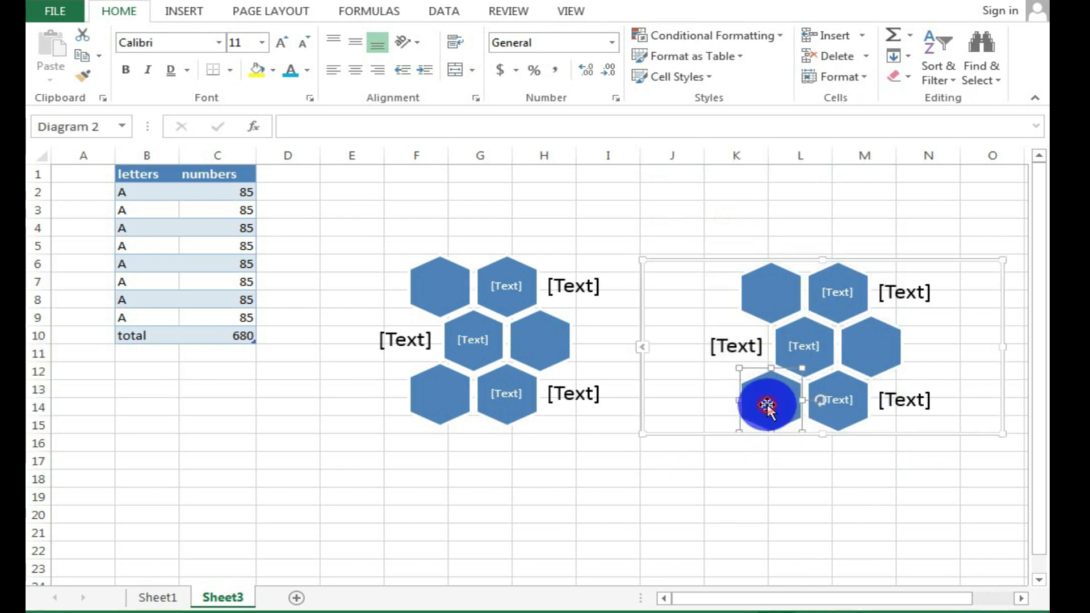
key("ctrl+z")
key("ctrl+z")
key("ctrl+z")
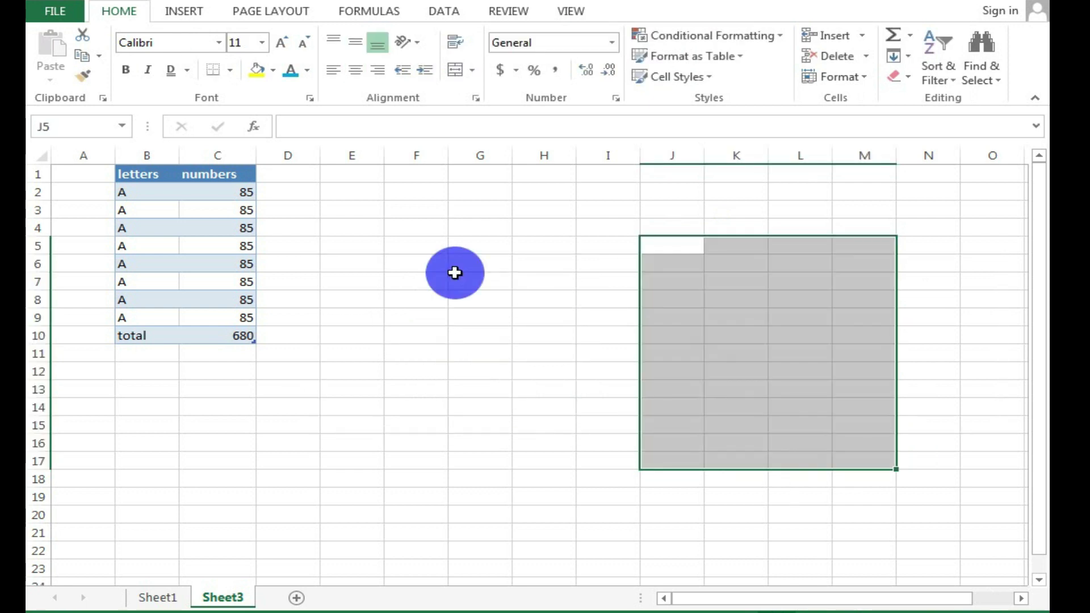
Draw an oval about 2.24" high and 1.54" wide over columns F to H beside the table
left_click(177, 10)
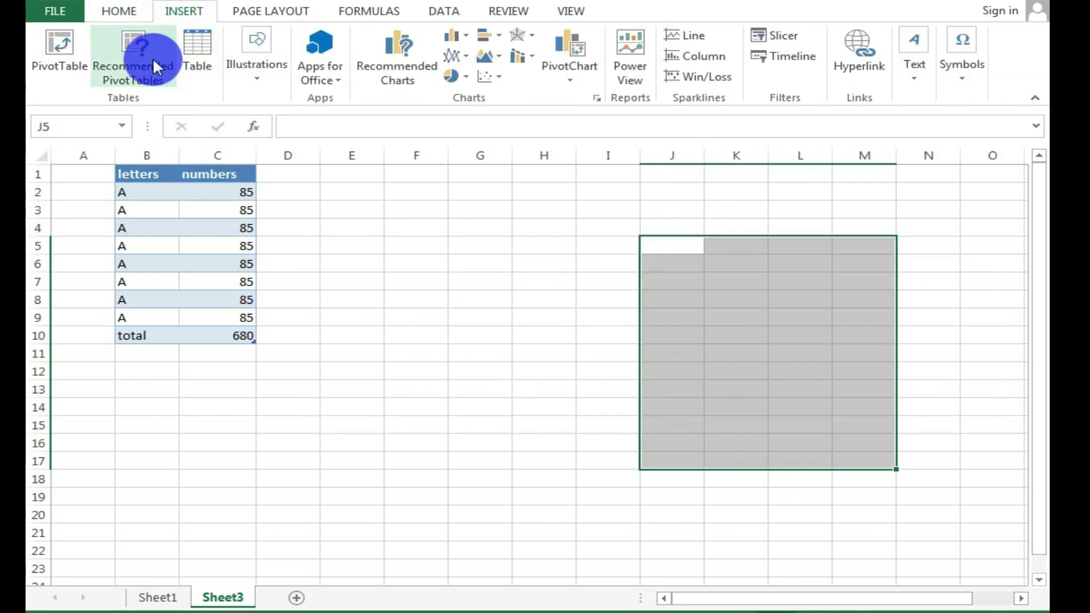
left_click(267, 71)
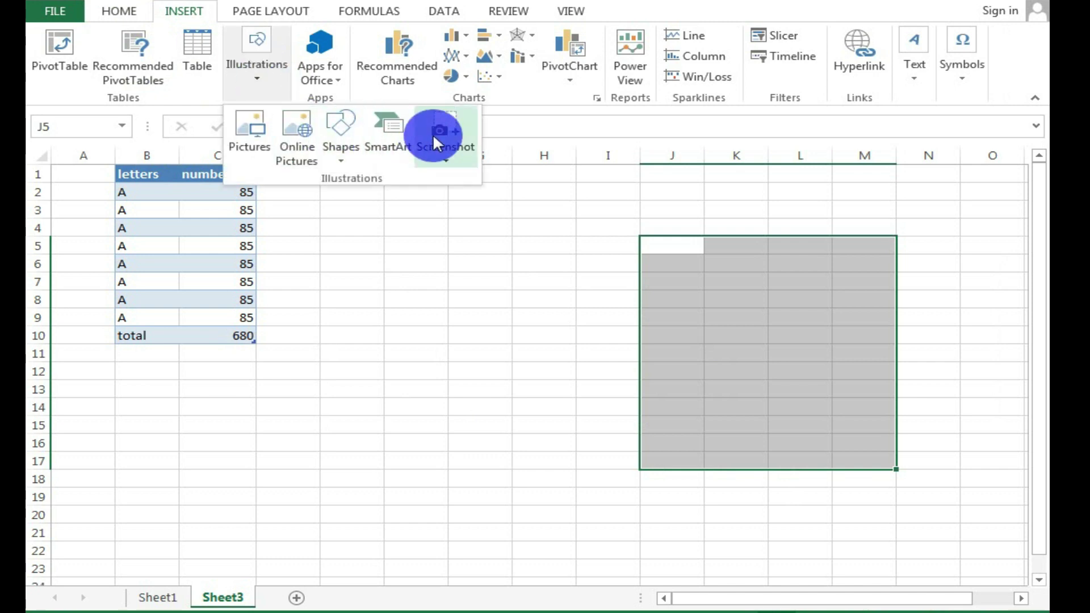
left_click(345, 135)
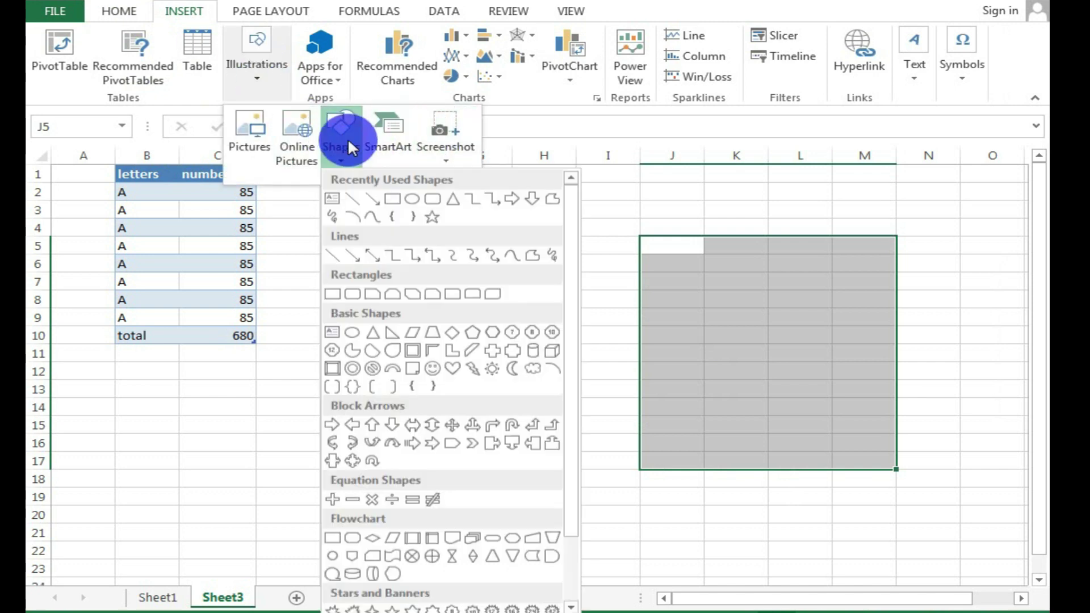
left_click(413, 200)
mouse_move(403, 212)
left_mouse_down()
mouse_move(474, 277)
mouse_move(554, 405)
left_mouse_up()
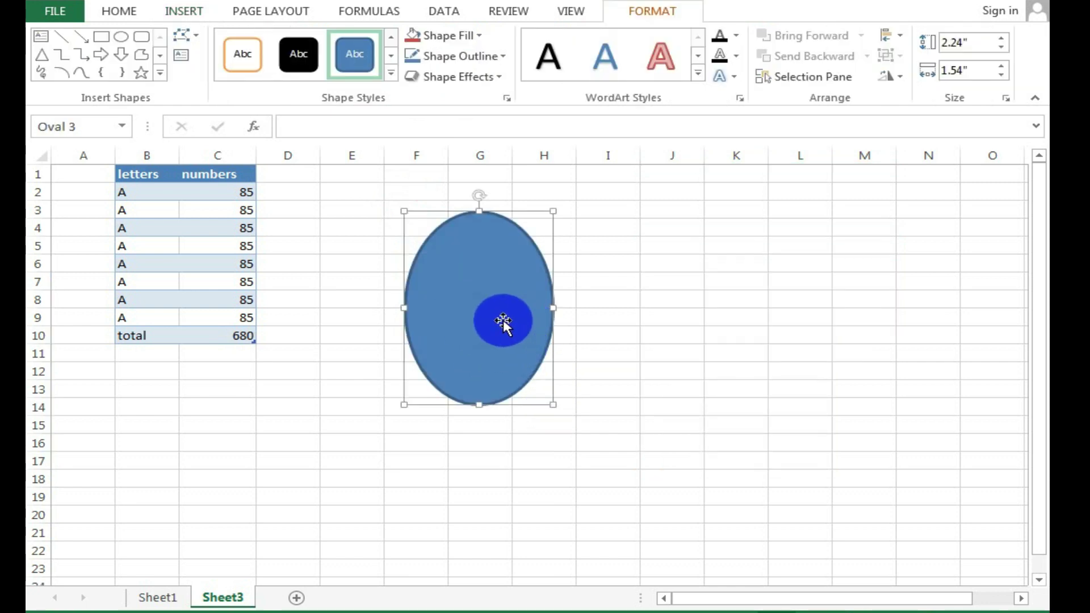
Duplicate the oval twice and arrange the copies in a row beside the original
left_click_drag(503, 320, 733, 321)
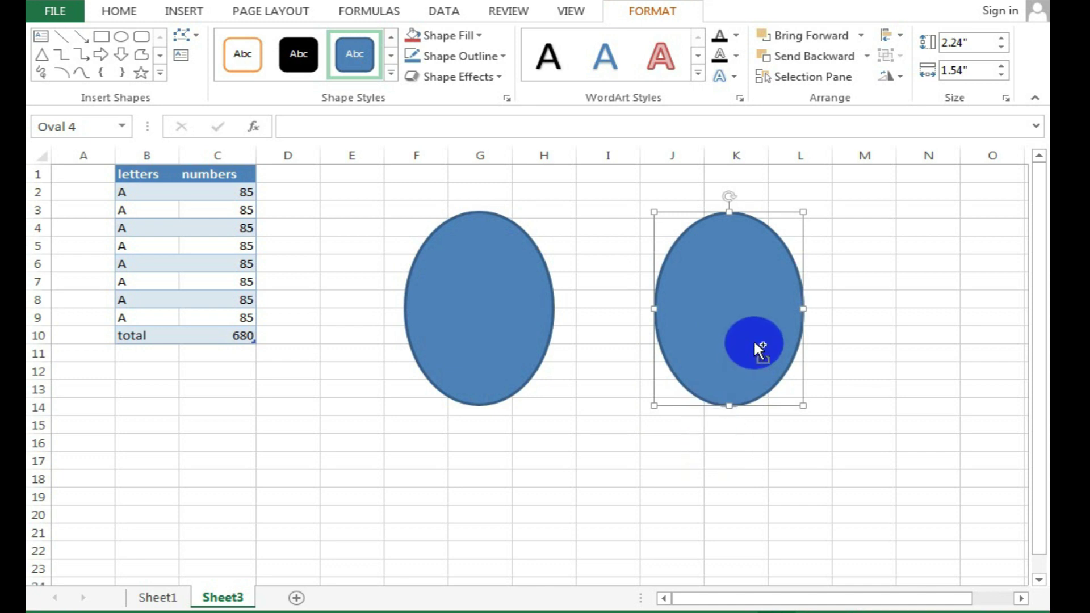
key("ctrl+d")
left_click_drag(961, 348, 907, 347)
Undo the oval duplications and go back to the shortcut list on Sheet1
key("ctrl+z")
key("ctrl+z")
key("ctrl+z")
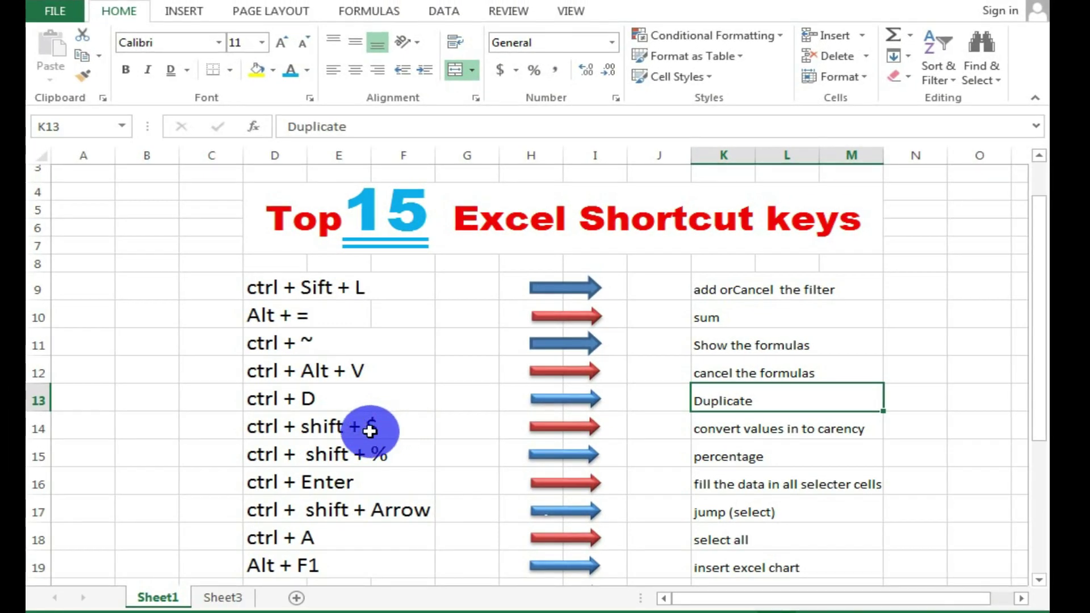
Format the numbers in C2:C10 of the Sheet3 table as currency, following the row 14 entry of the shortcut list
left_click(745, 433)
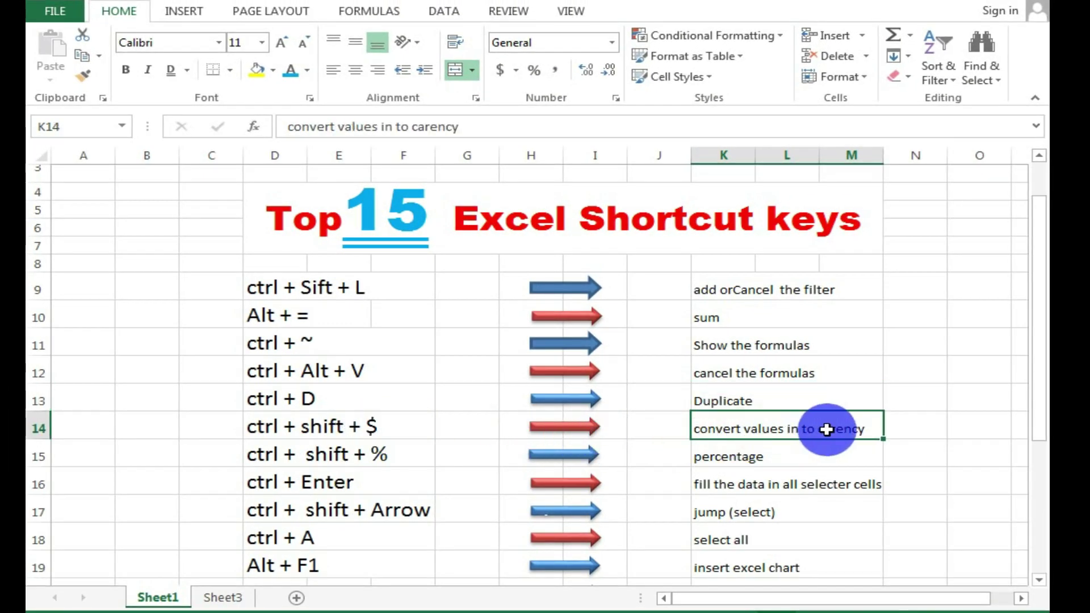
left_click(219, 596)
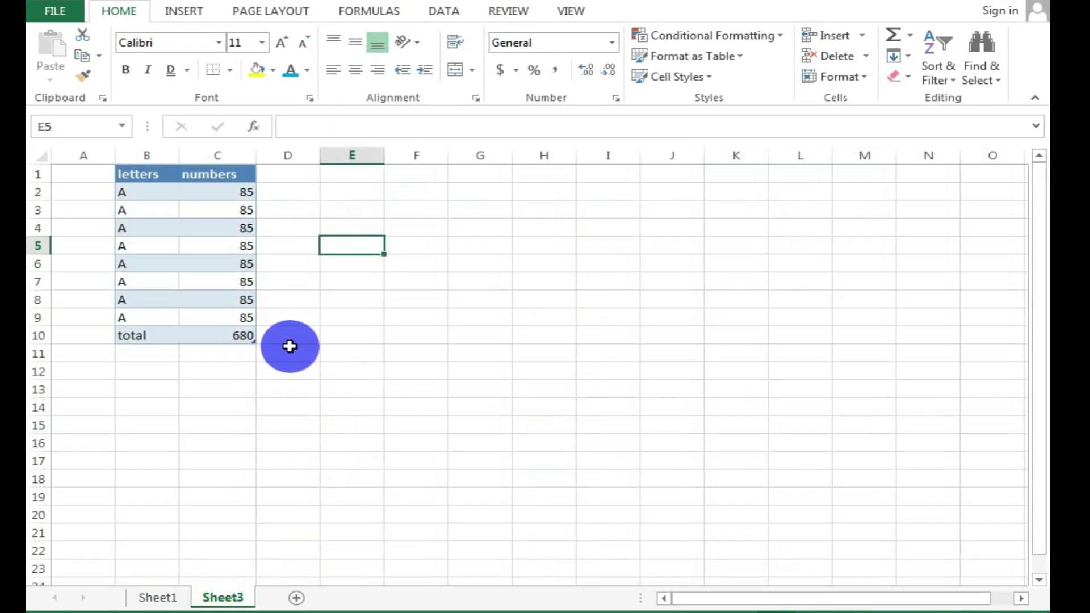
left_click_drag(224, 193, 217, 340)
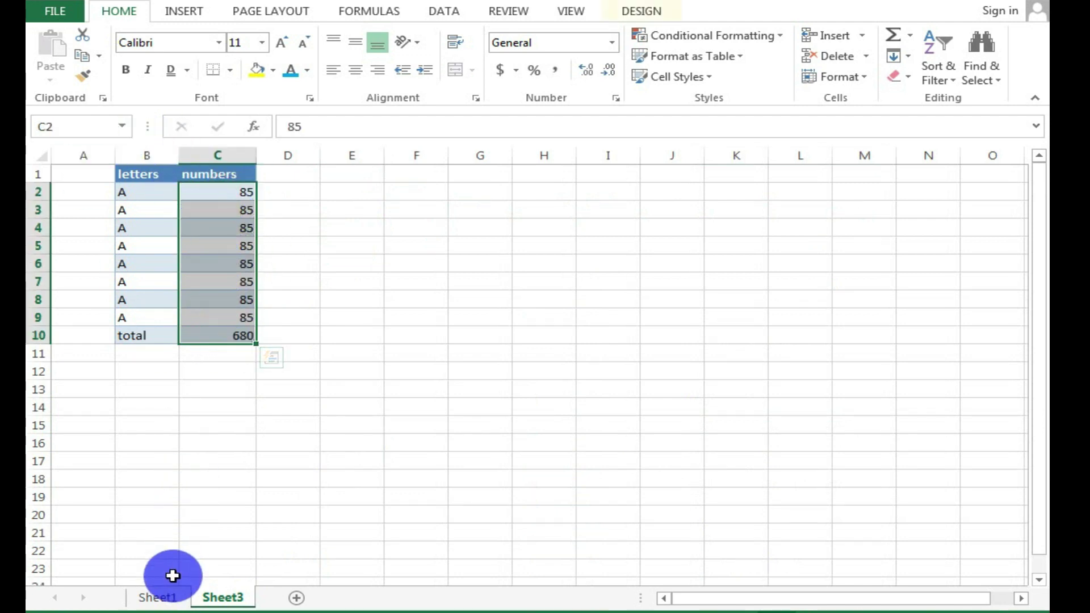
left_click(157, 597)
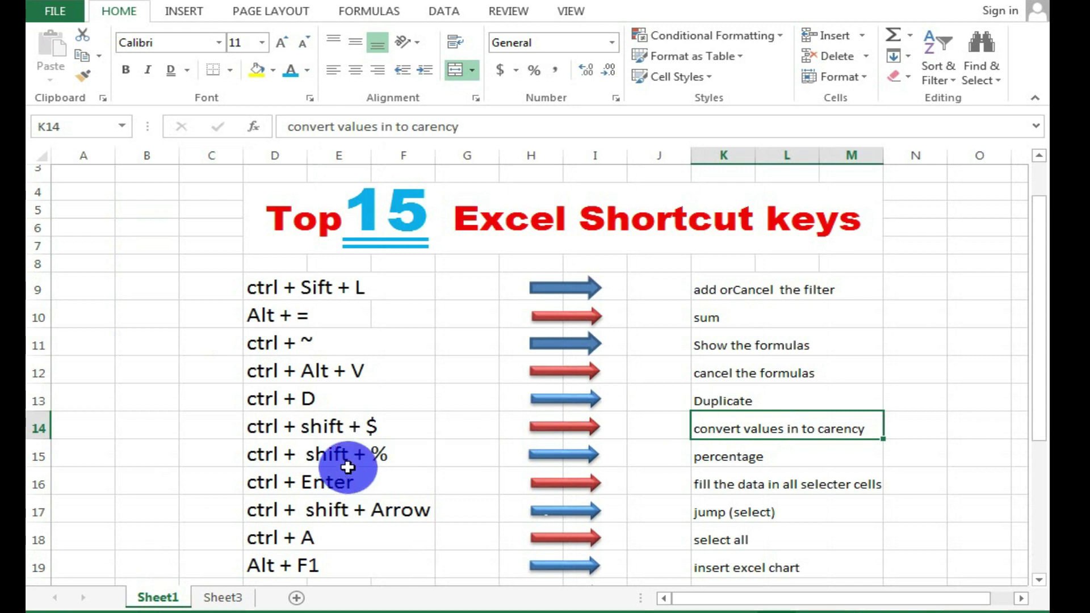
left_click(342, 430)
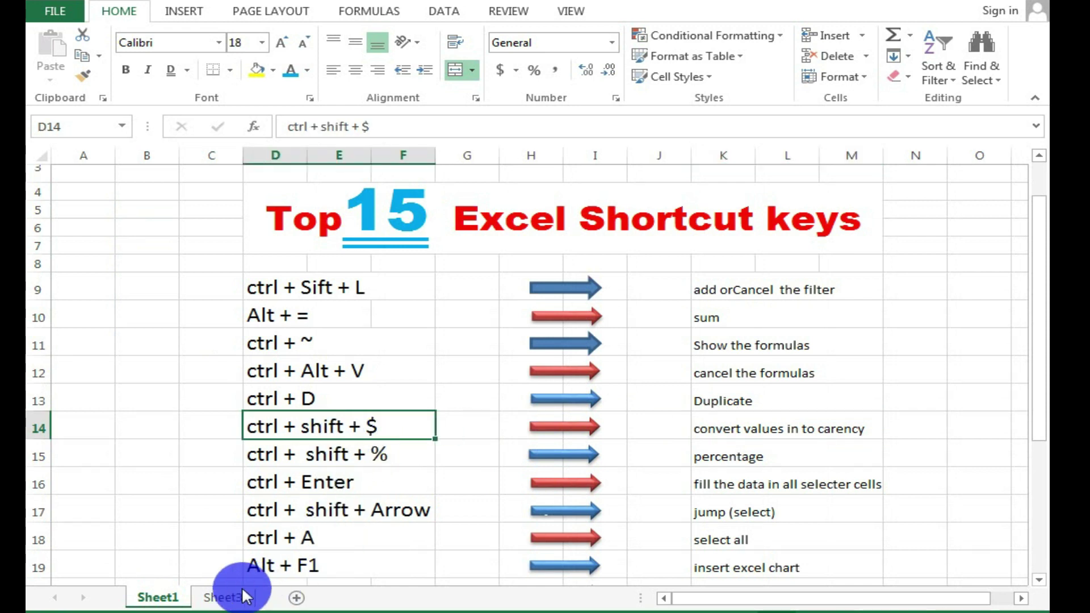
left_click(223, 597)
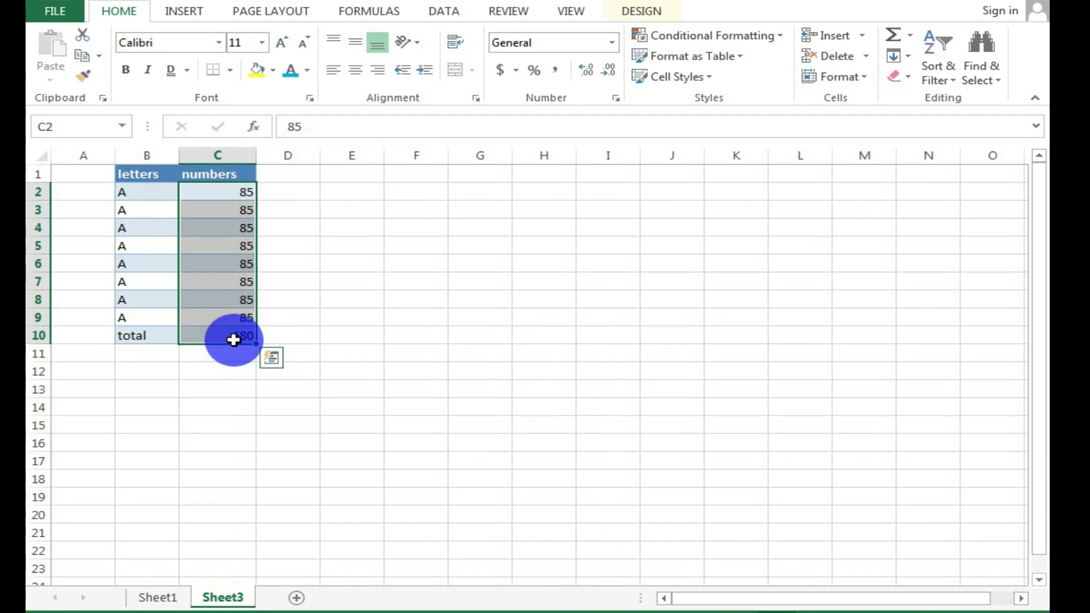
key("ctrl+shift+dollar")
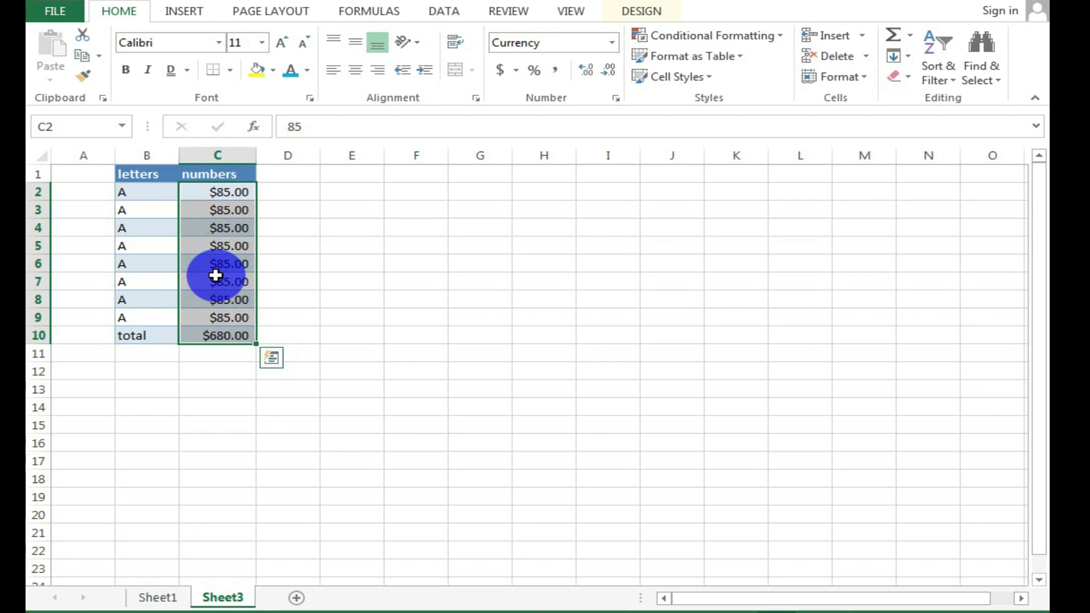
left_click(221, 351)
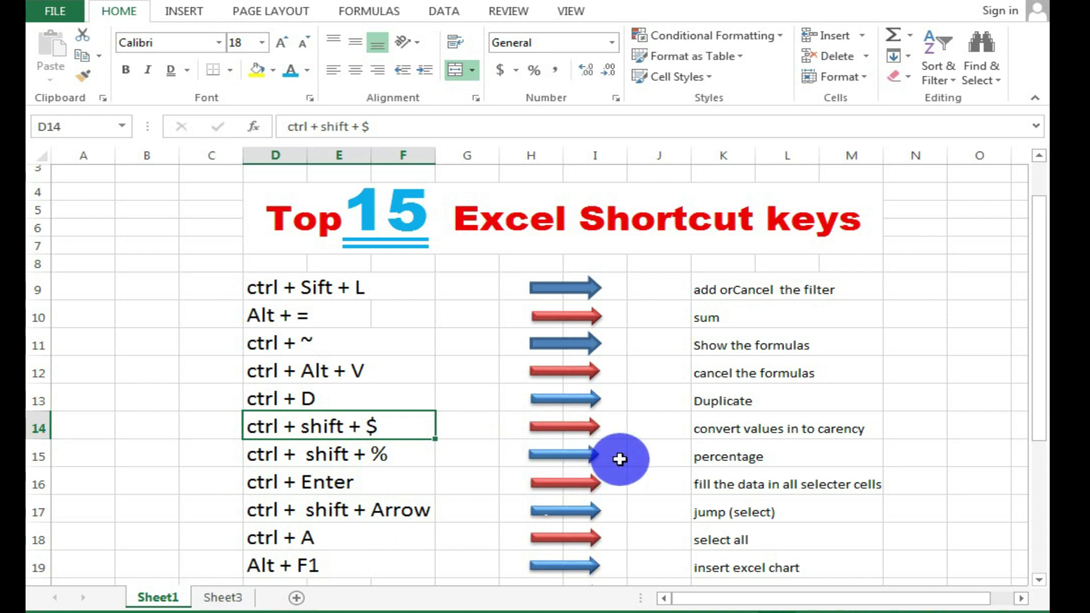
Enter 89 in K6 on Sheet3 and fill the value down through K14
left_click(704, 450)
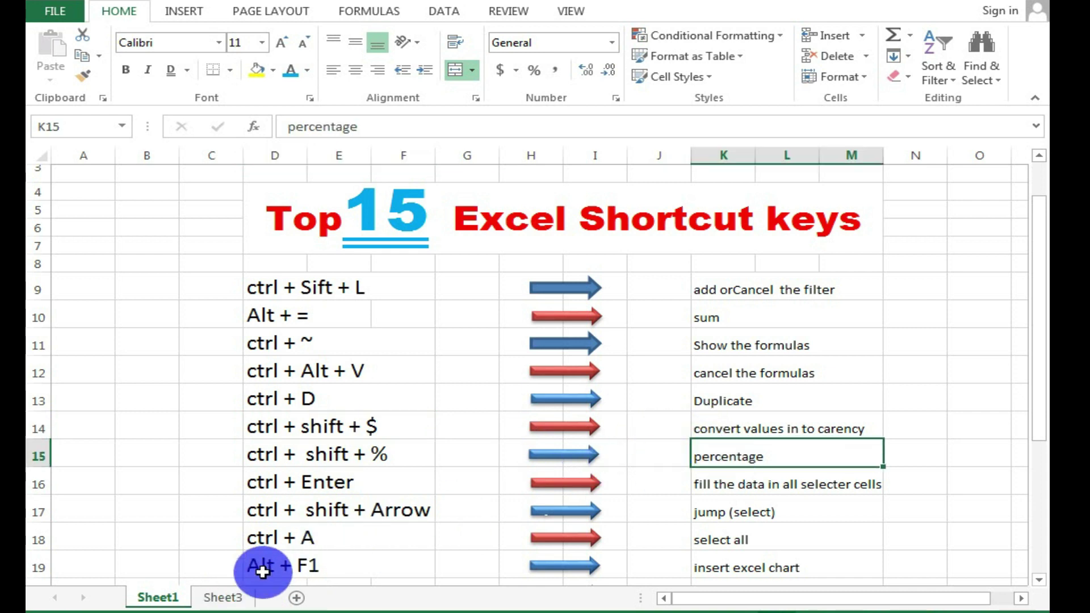
left_click(248, 597)
mouse_move(754, 258)
left_mouse_down()
mouse_move(758, 340)
mouse_move(749, 271)
left_mouse_up()
type("89")
key("ctrl+Return")
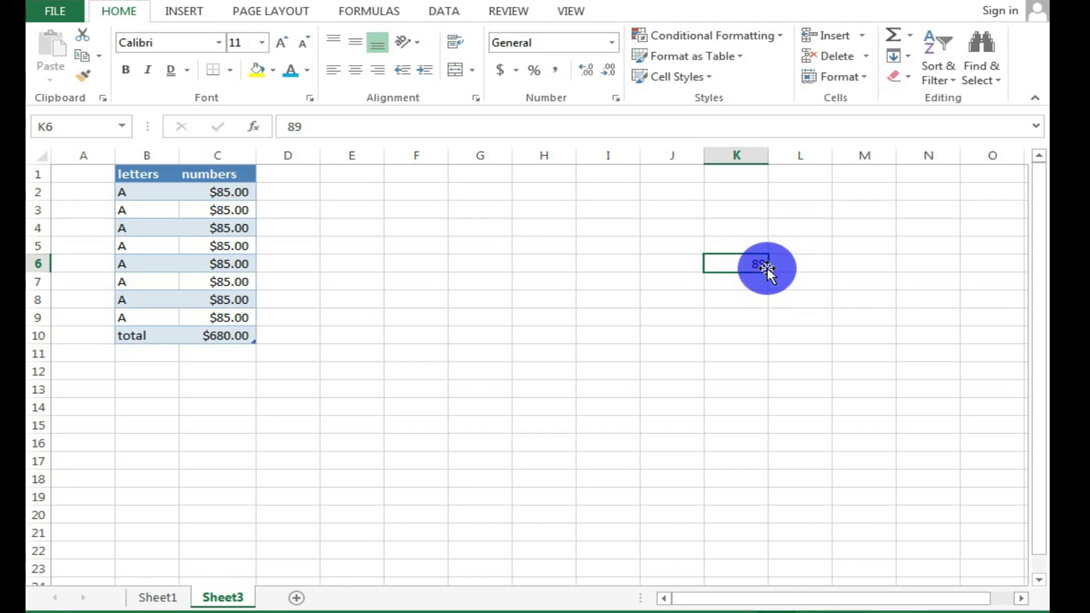
left_click_drag(768, 268, 768, 392)
Apply the percentage format to the filled values in K6:K14
left_click(812, 288)
left_click_drag(754, 265, 754, 411)
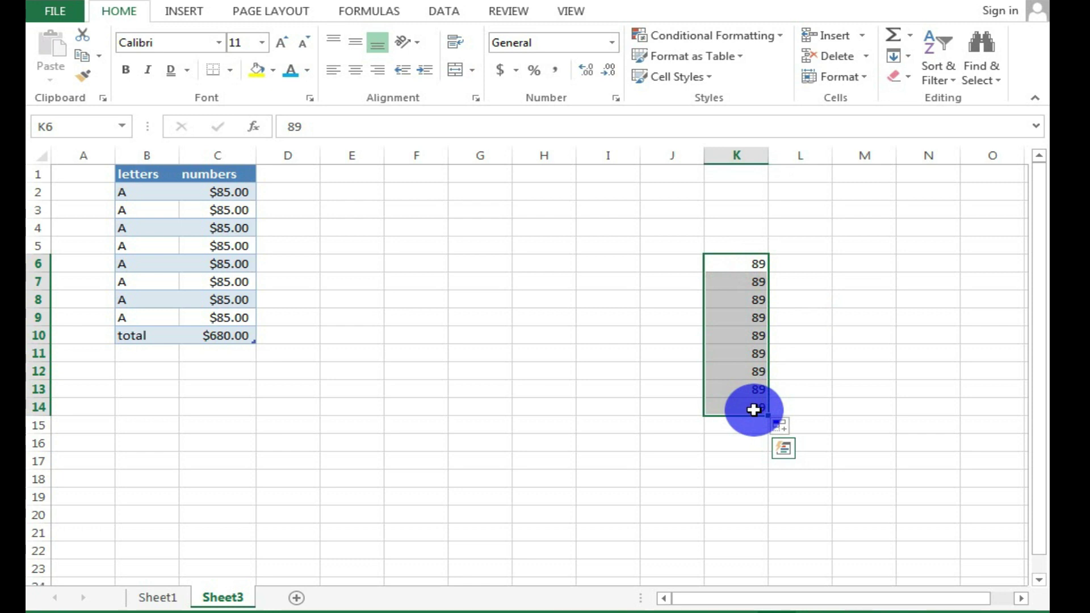
key("ctrl+shift+5")
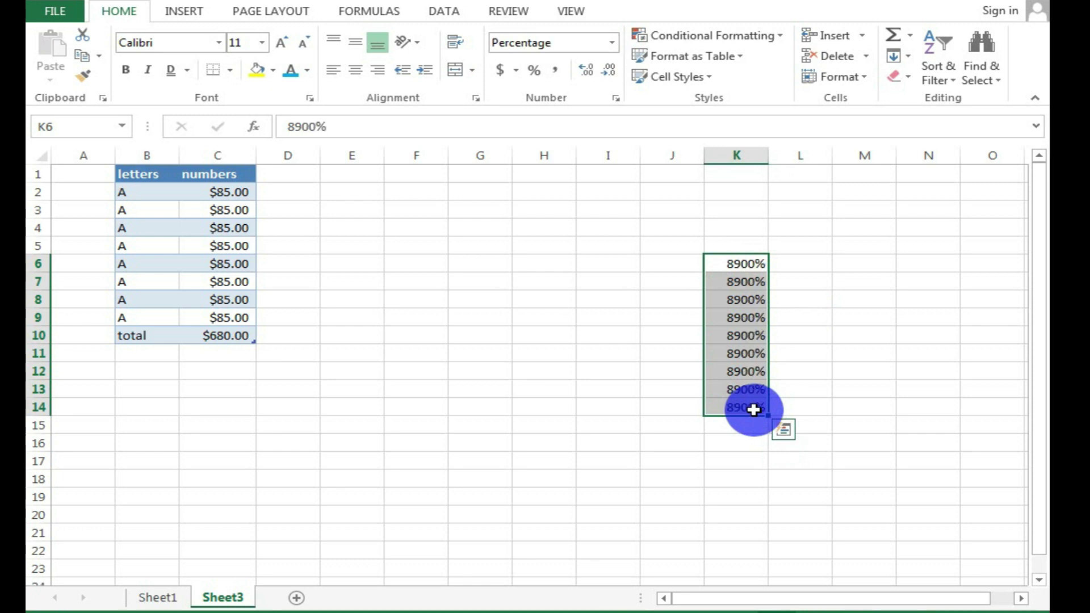
Examine the percentage-formatted values cell by cell in column K
left_click(722, 264)
left_click(737, 293)
left_click(740, 315)
left_click(740, 335)
left_click(741, 353)
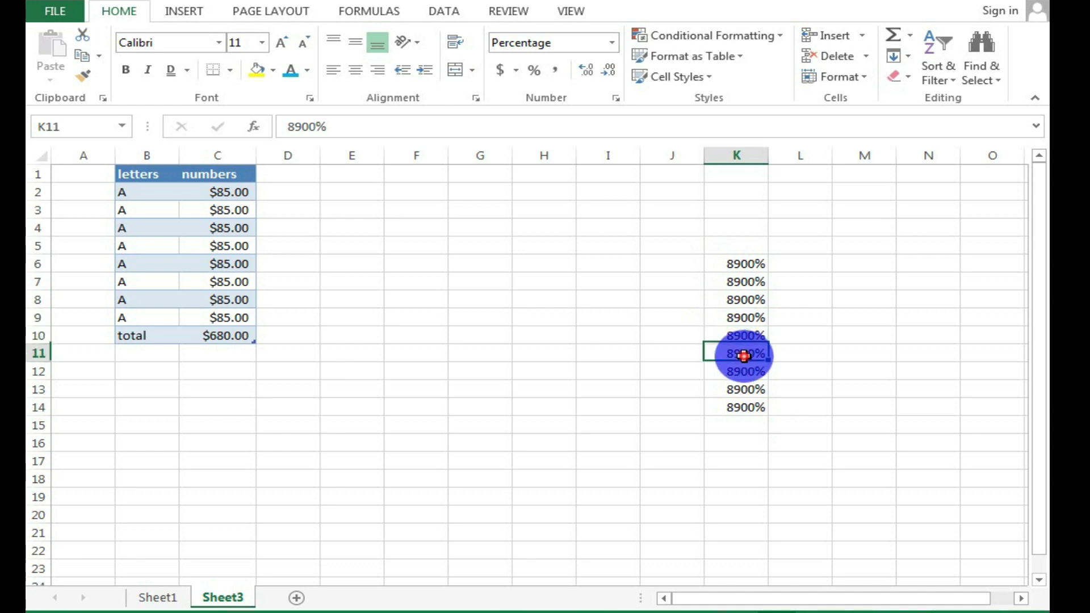
left_click(741, 371)
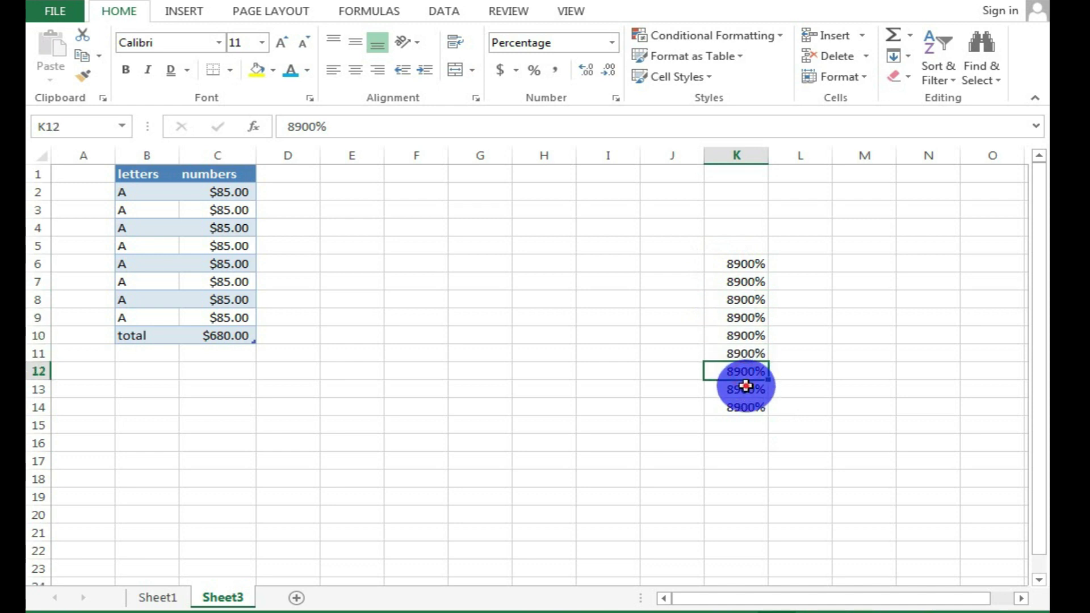
left_click(738, 335)
left_click(738, 316)
left_click(737, 299)
left_click(738, 280)
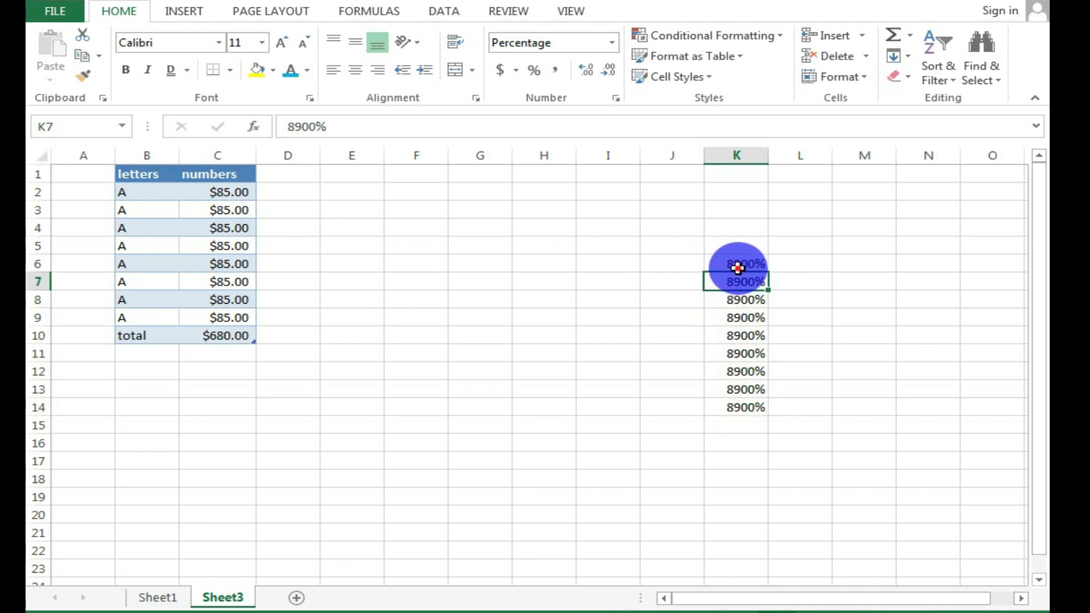
left_click(736, 299)
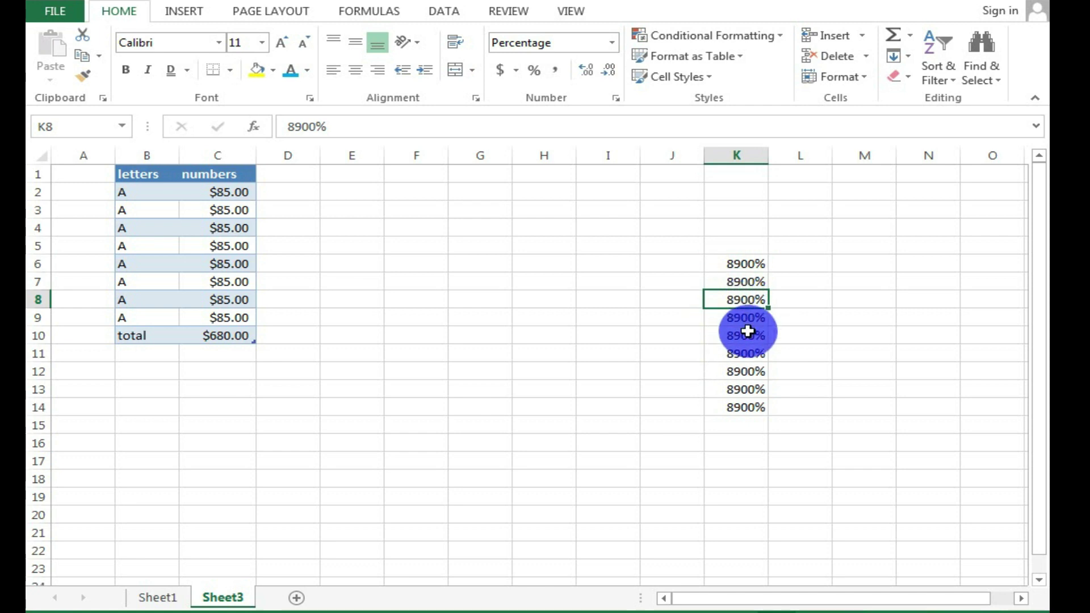
Clear the values from K6:K14 and go back to the shortcut list on Sheet1
left_click_drag(720, 263, 744, 413)
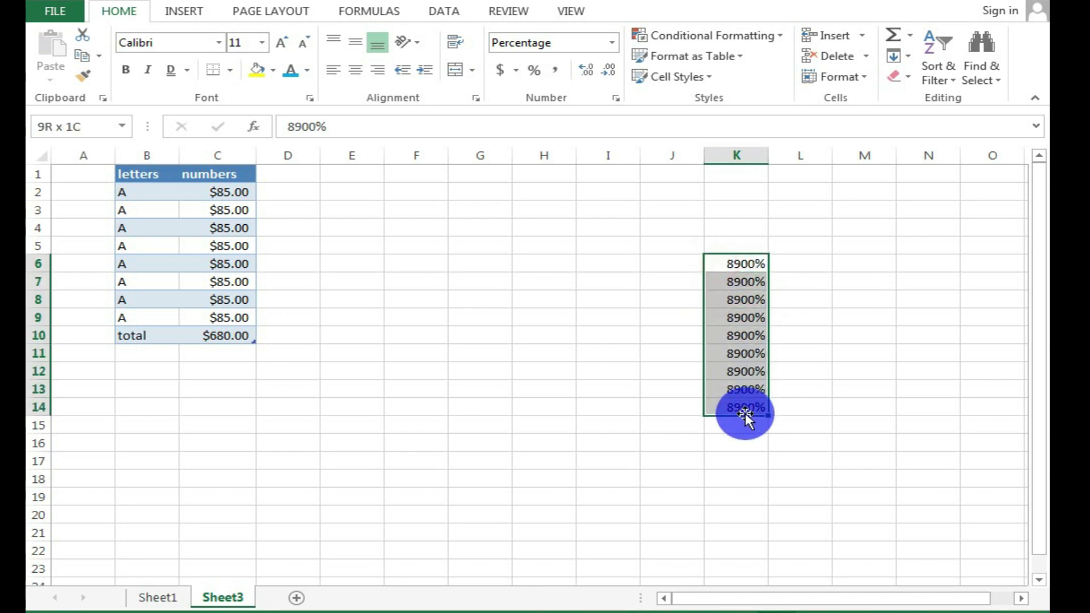
key("Delete")
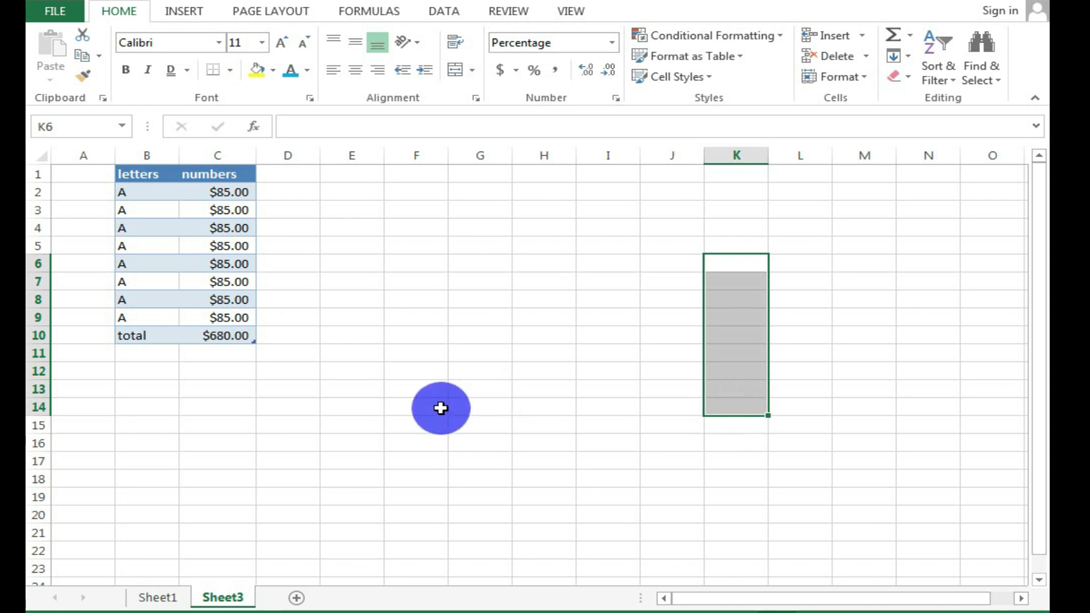
left_click(161, 599)
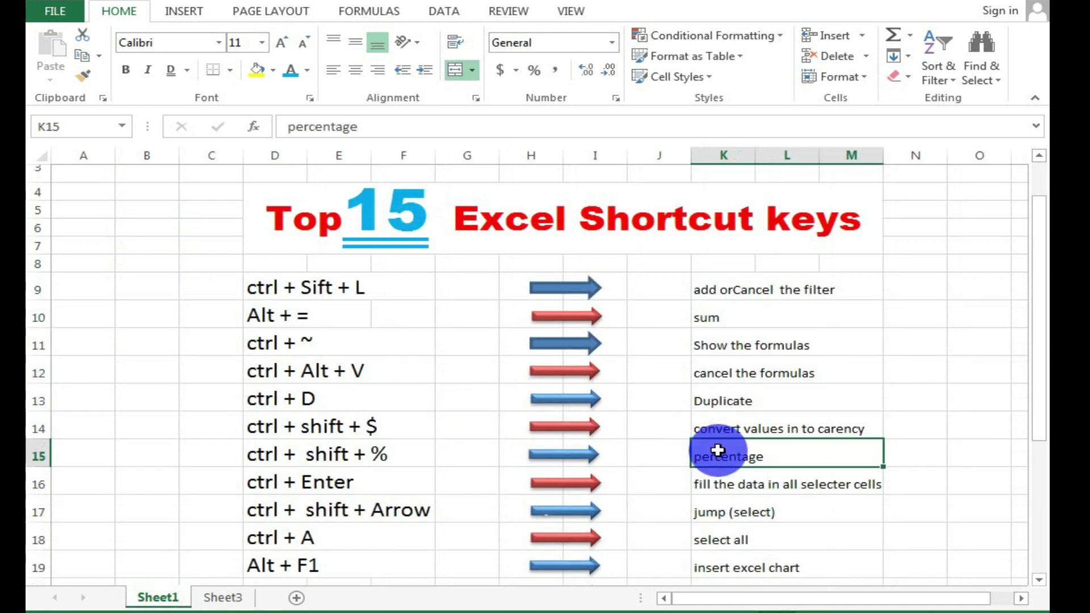
Change the description in K16 on Sheet1 to "fill the data in all selecteD cells"
left_click_drag(1047, 339, 1034, 401)
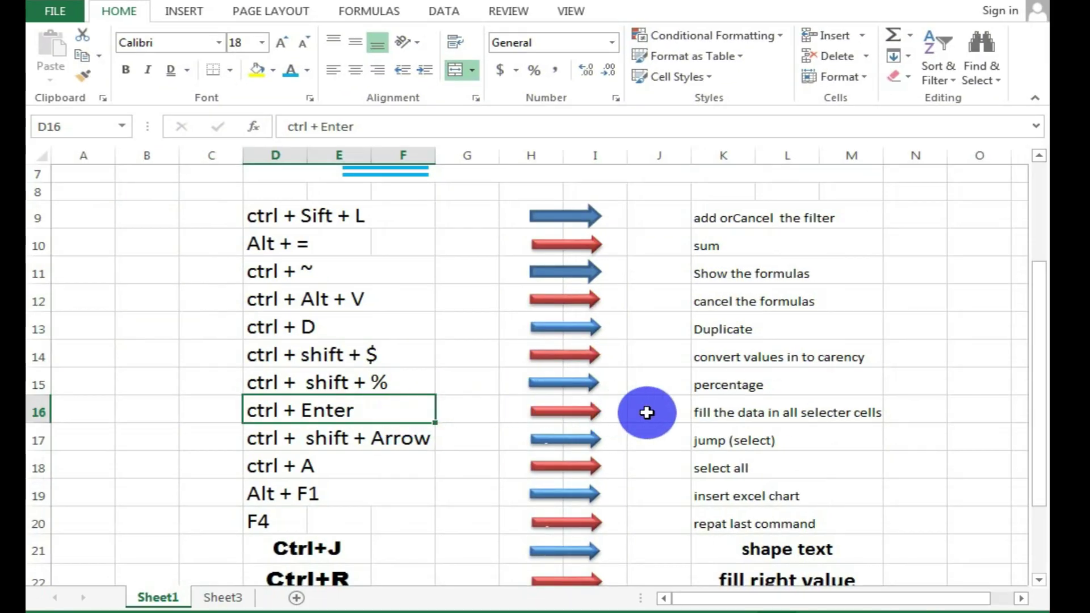
left_click(775, 419)
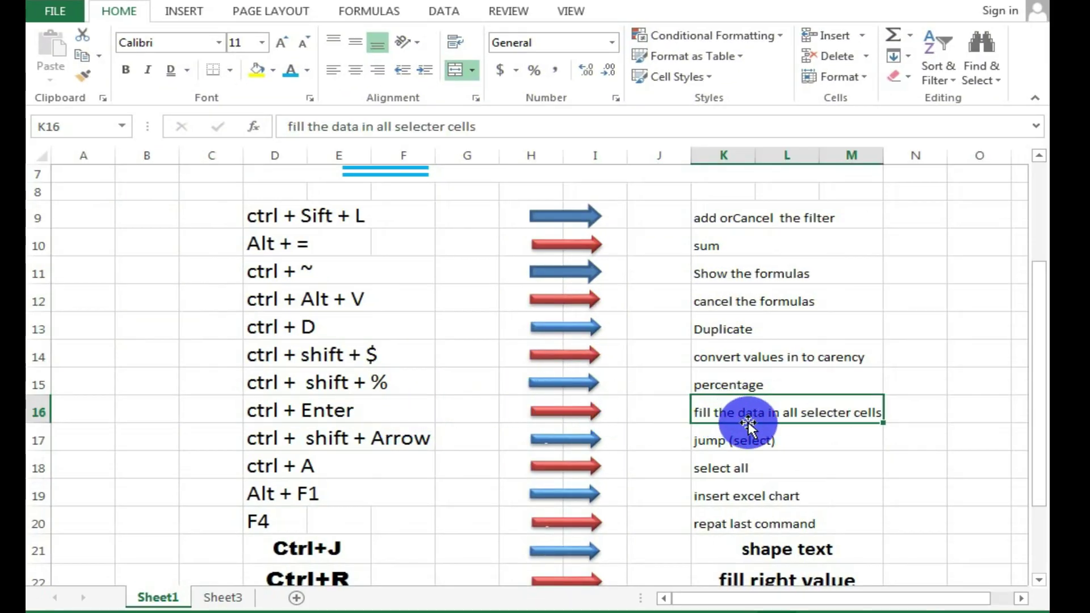
double_click(850, 412)
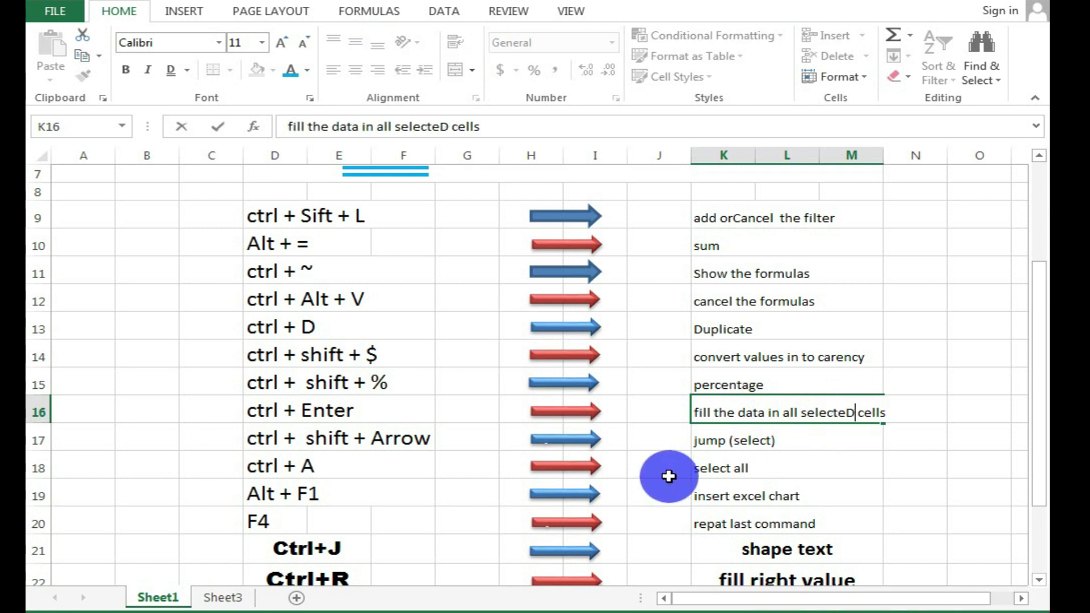
left_click(753, 431)
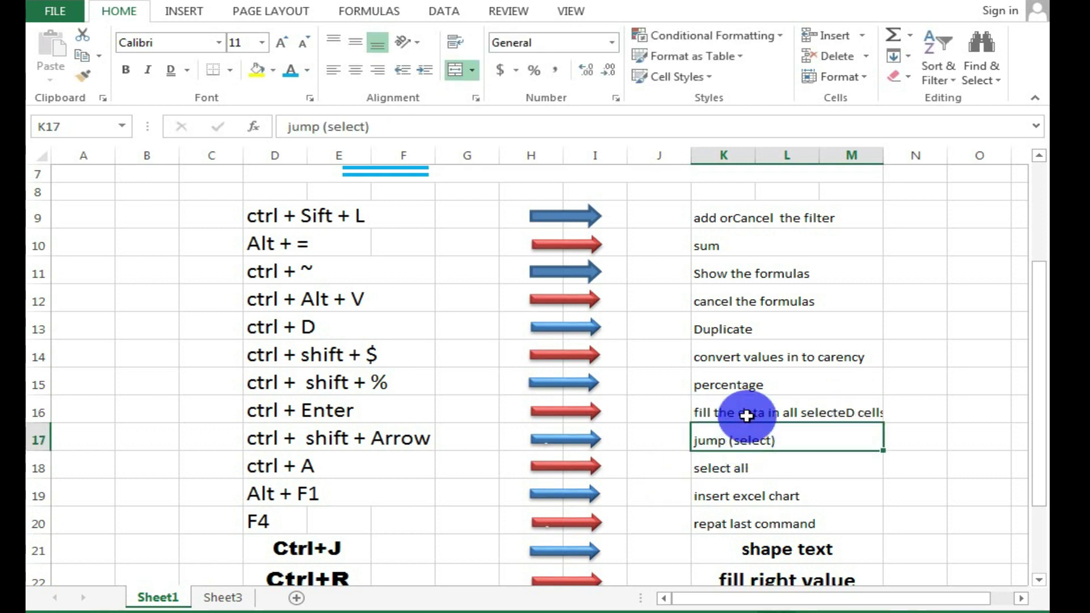
left_click(748, 416)
Fill the whole range G6:J14 on Sheet3 with the letter A in one entry, and clear it again
left_click(222, 597)
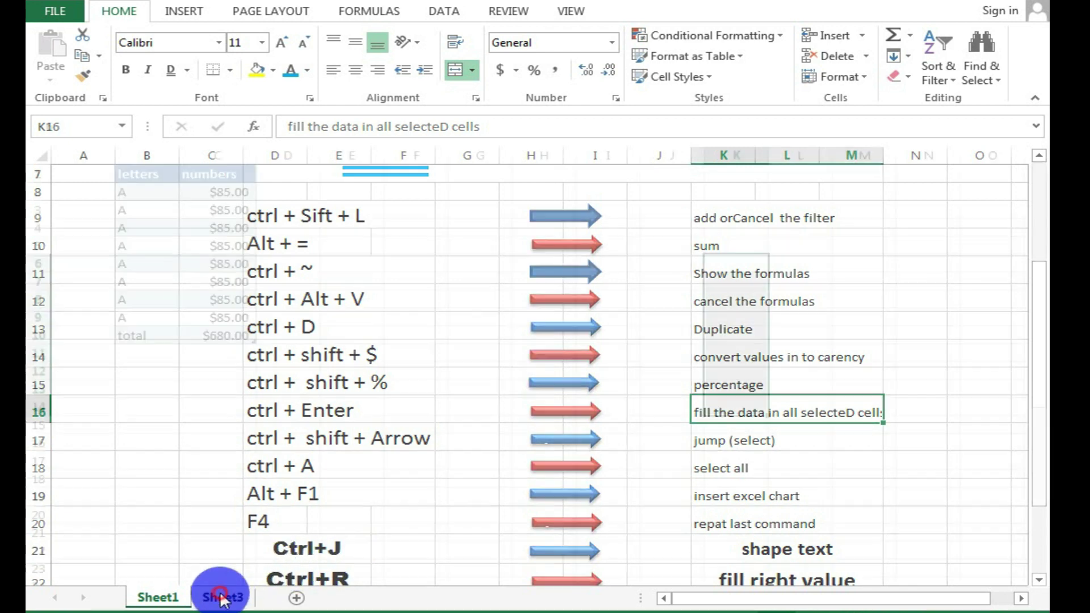
left_click(463, 269)
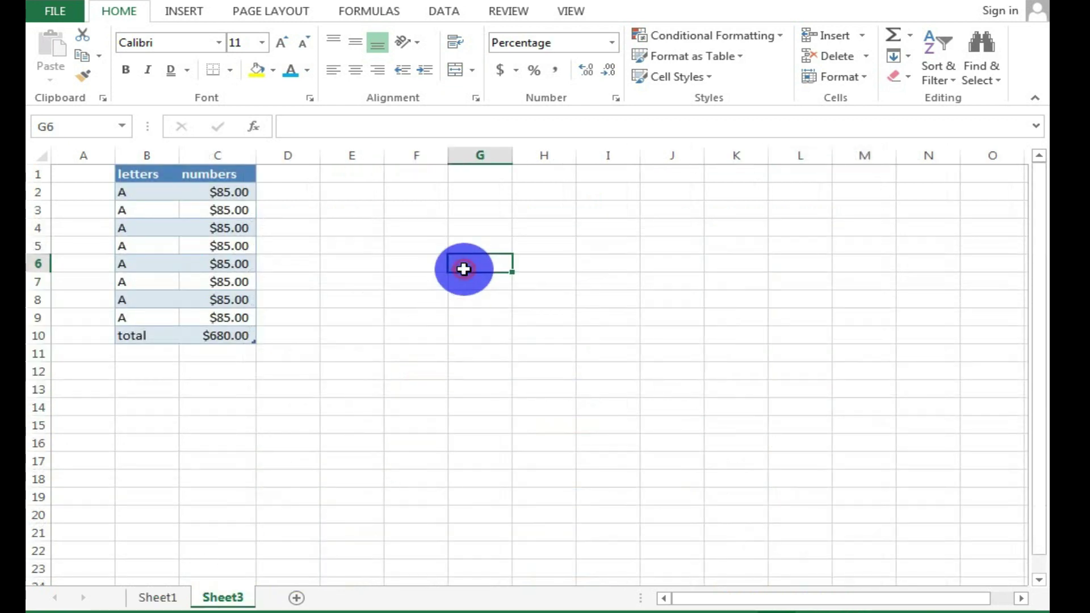
left_click_drag(466, 266, 695, 409)
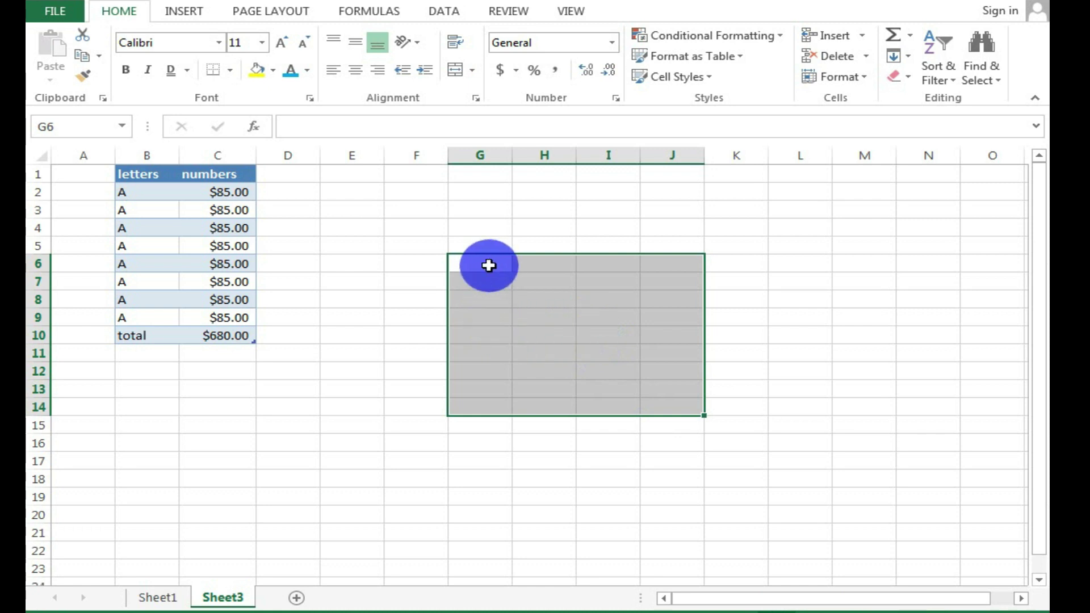
type("A")
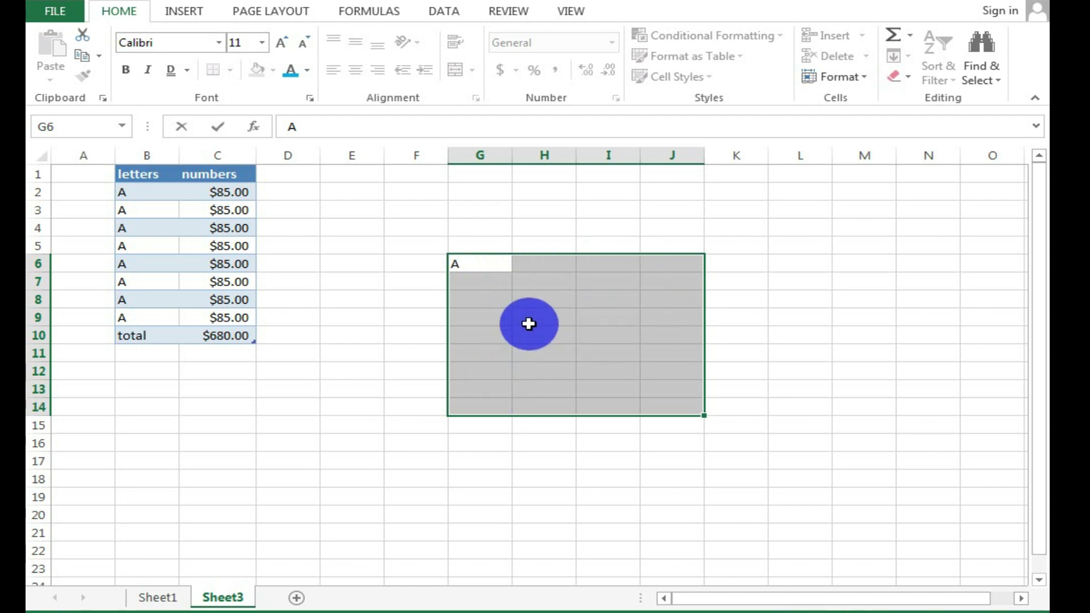
key("ctrl+Return")
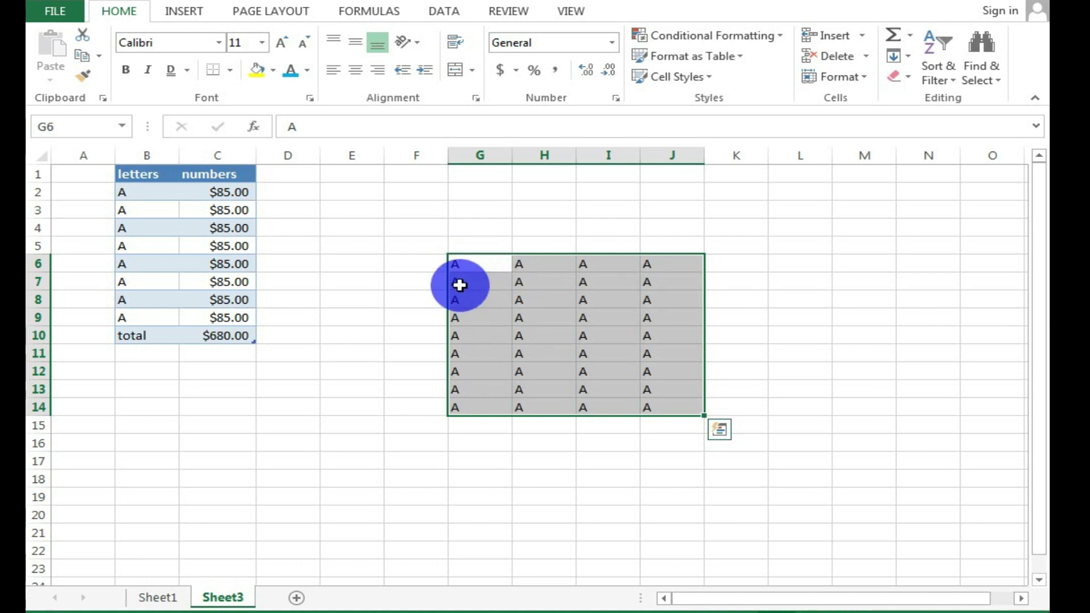
key("Delete")
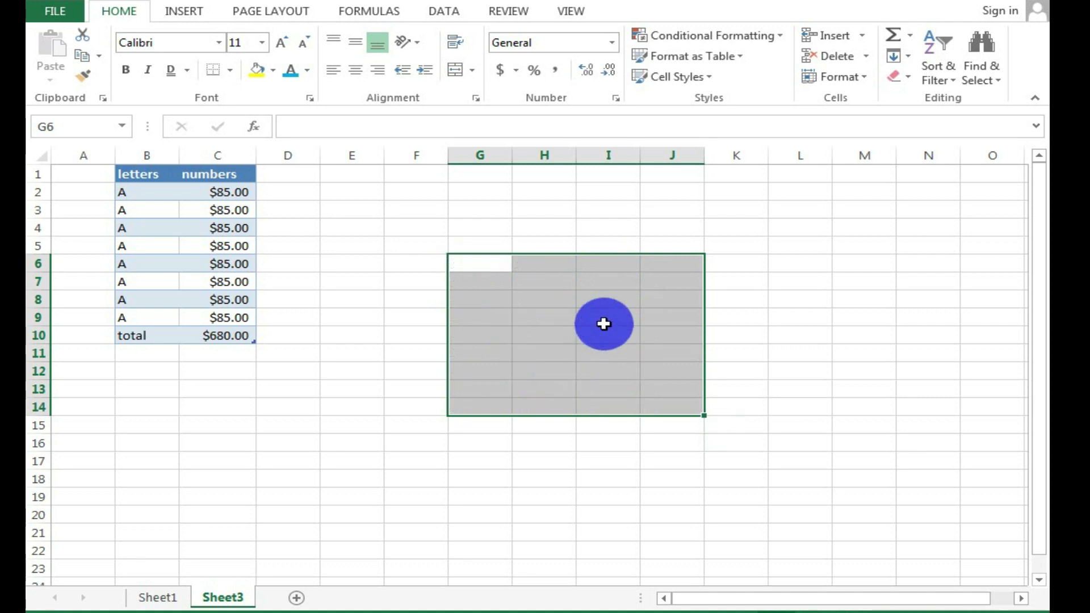
Fill the separate ranges G6:G11, I6:I11, L6:L10 and N6:N10 with 78 in a single entry
left_click(732, 286)
left_click_drag(472, 260, 478, 348)
left_click_drag(618, 265, 621, 359, "ctrl")
left_click_drag(768, 262, 783, 336, "ctrl")
left_click_drag(909, 261, 902, 335, "ctrl")
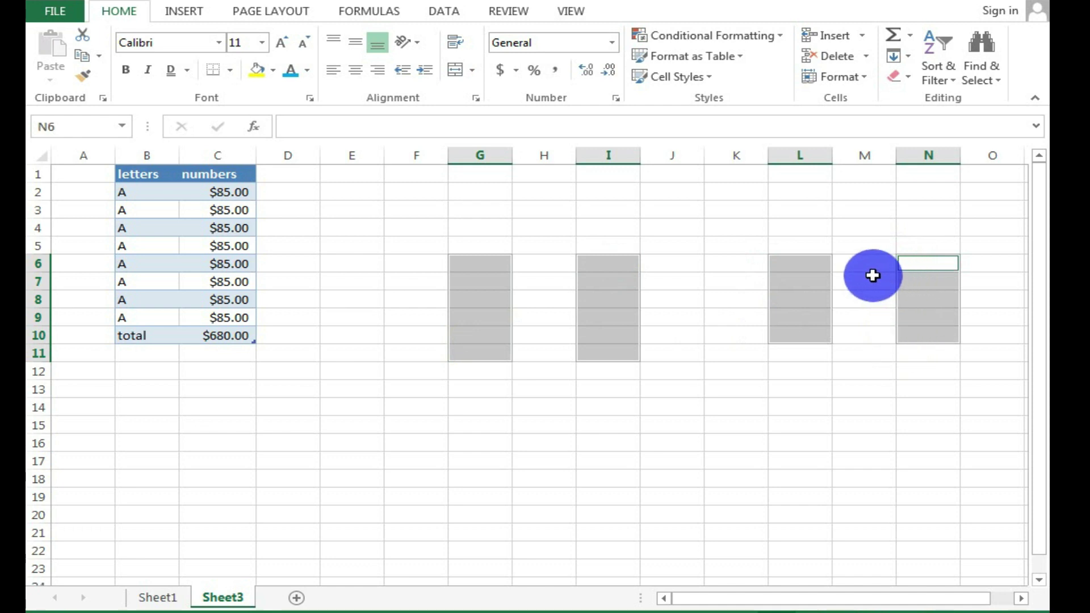
type("A")
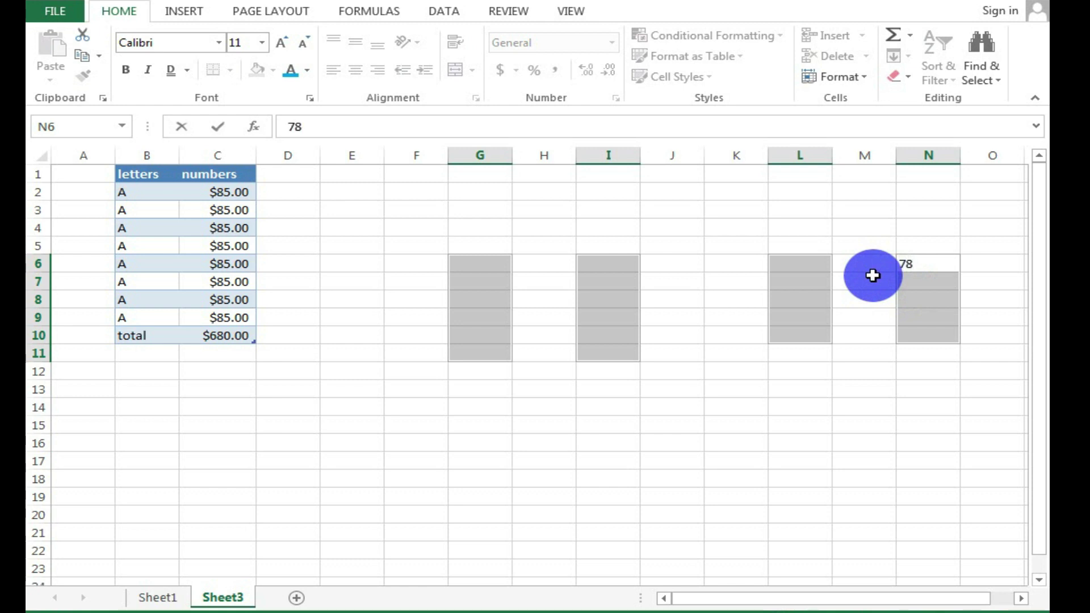
key("ctrl+Return")
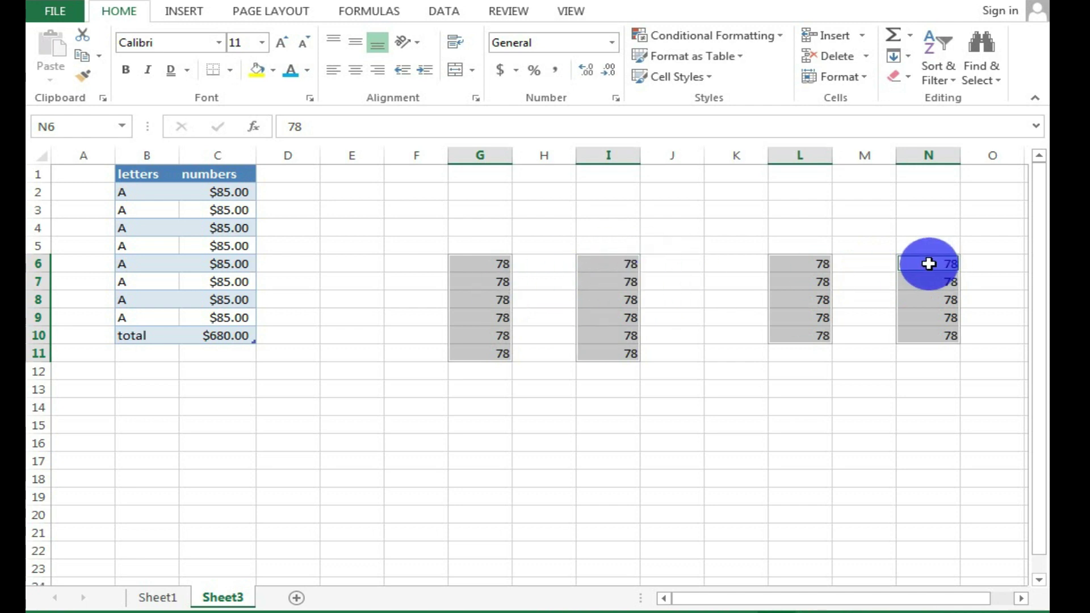
Undo the text edit in K16 on Sheet1 and select the jump (select) shortcut's entry in row 17
key("ctrl+Page_Up")
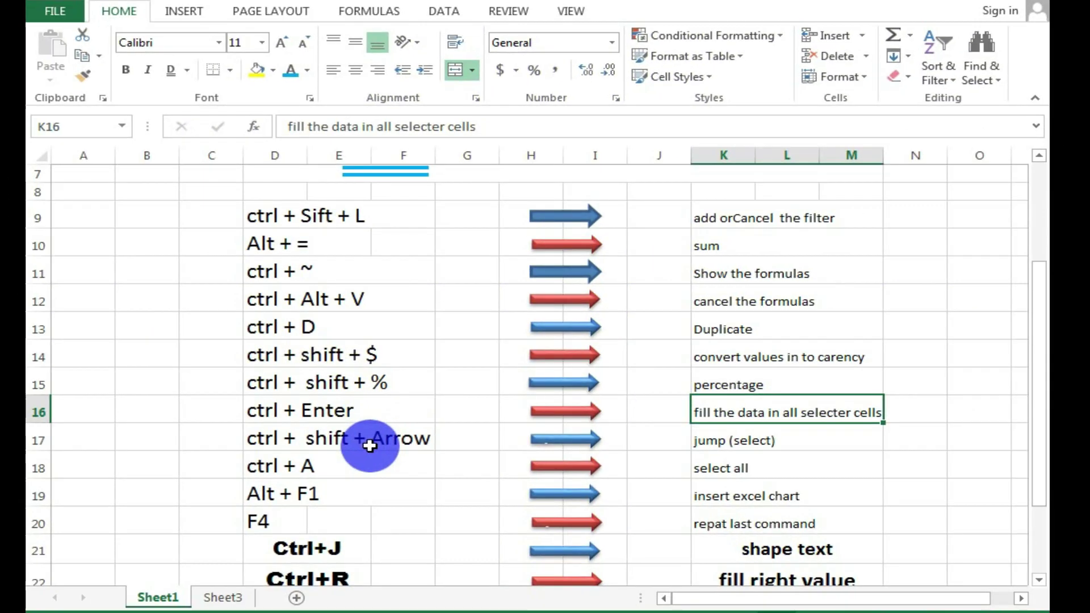
left_click(365, 440)
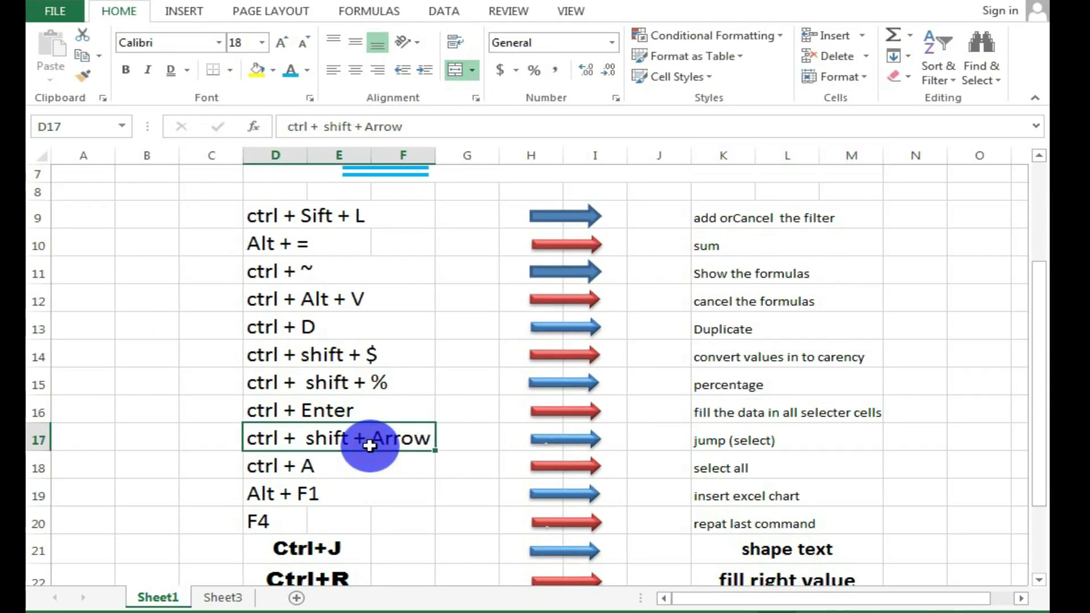
left_click(710, 441)
left_click(405, 447)
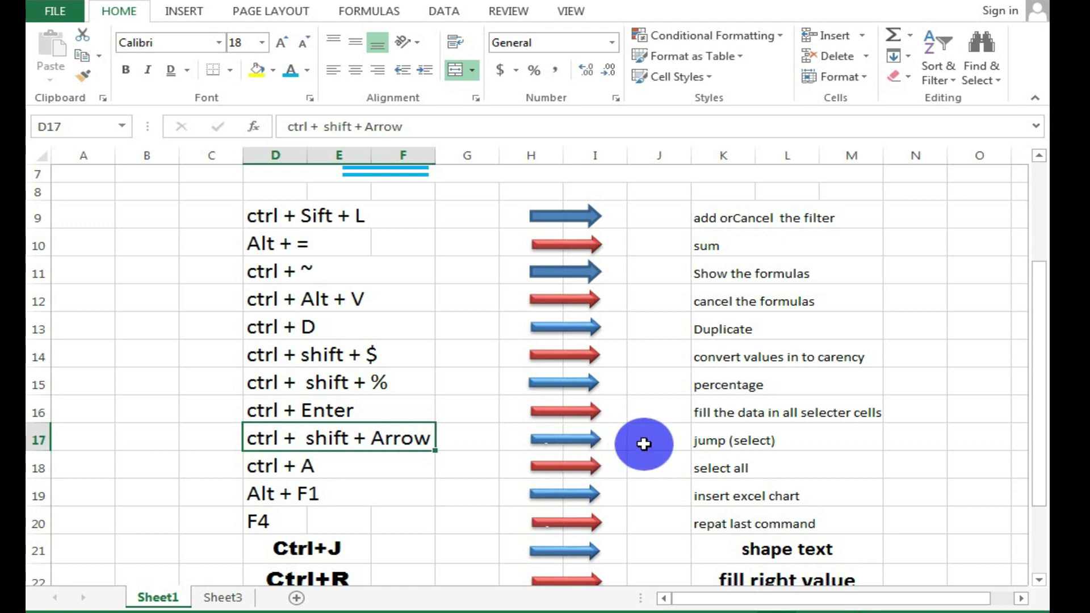
Enter 78 in F2 on Sheet3 and fill it down the column to F103
left_click(686, 441)
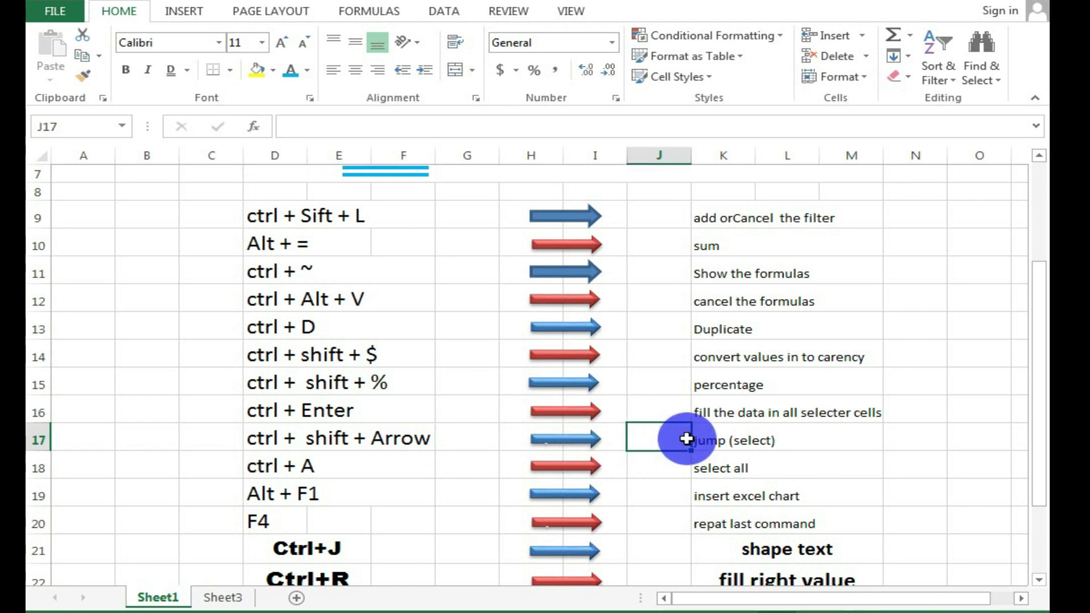
left_click(224, 597)
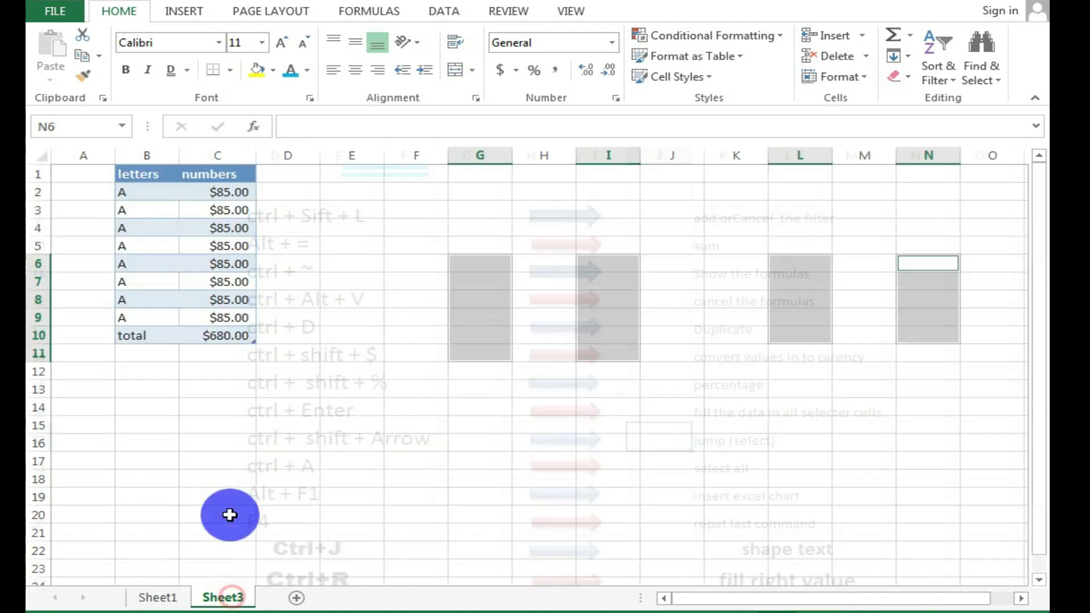
left_click(301, 192)
left_click(433, 196)
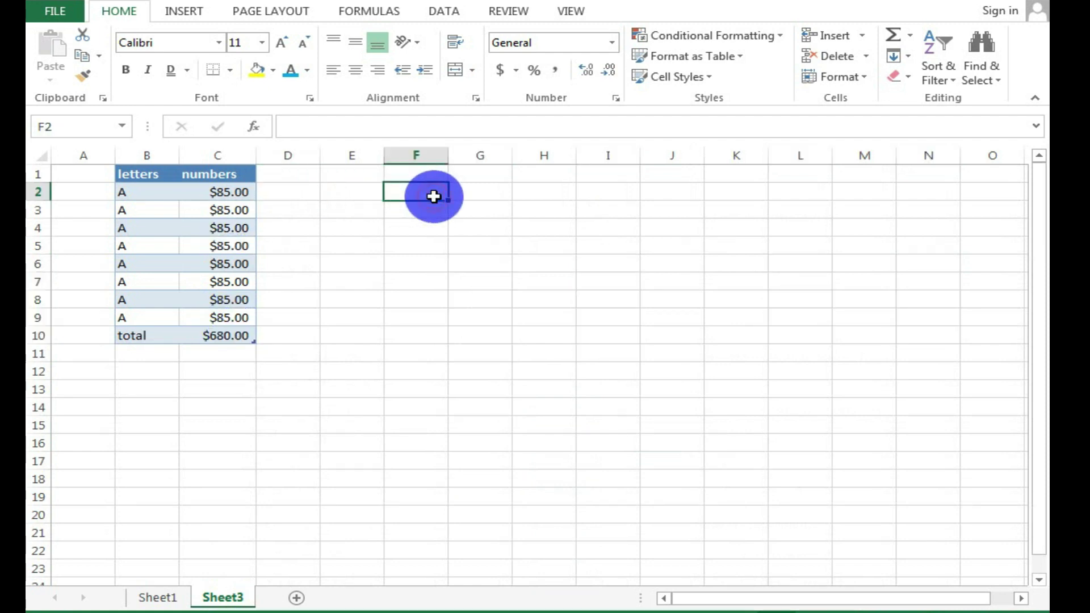
type("78")
left_click(487, 204)
left_click(434, 195)
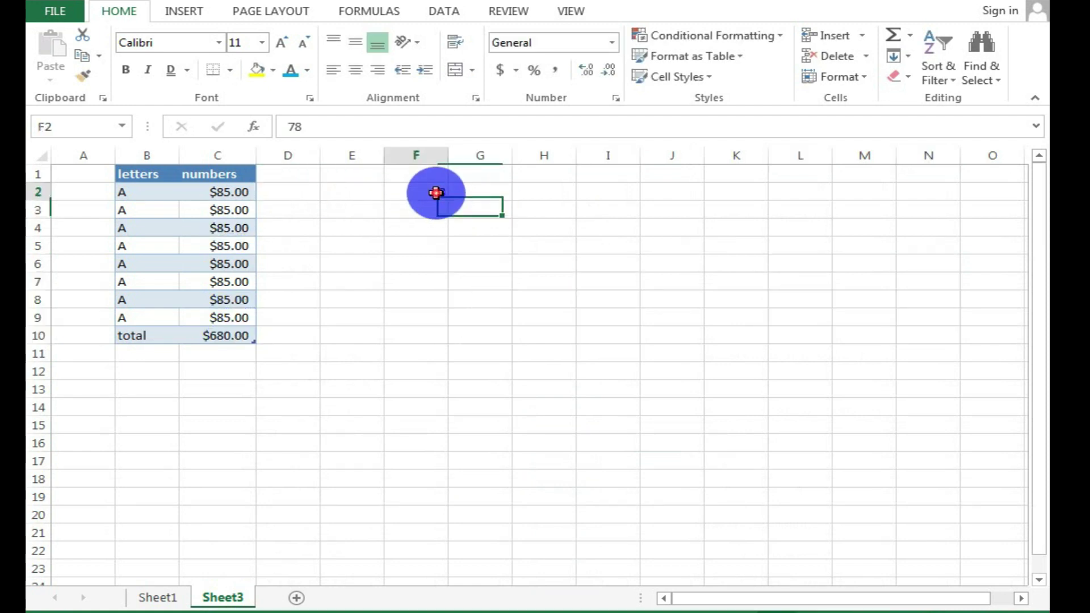
left_click_drag(443, 196, 584, 570)
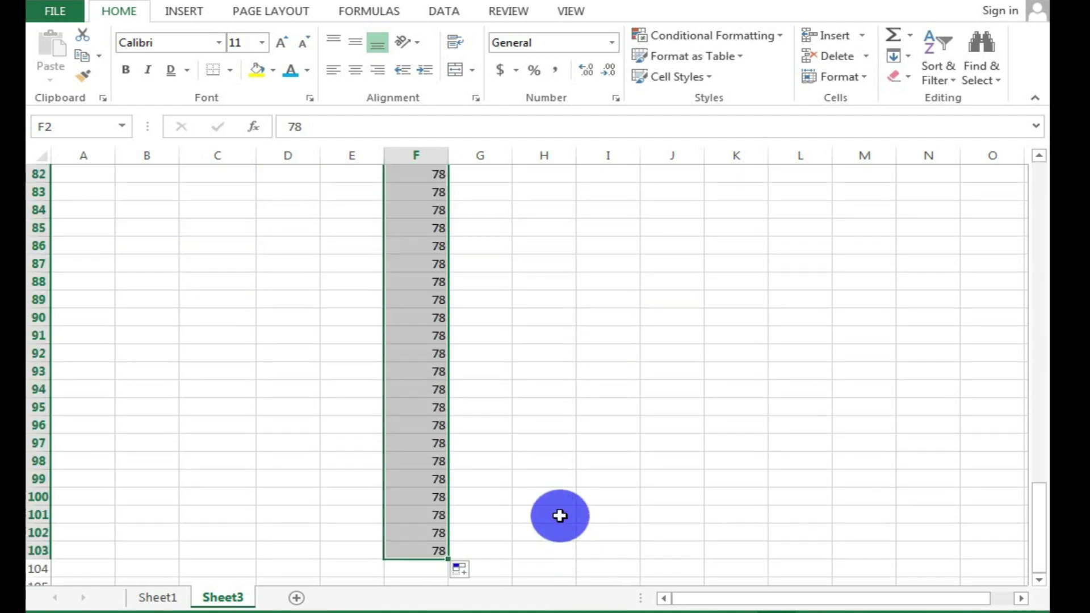
Enter 78, 89 and 58 in G2, H2 and I2 and fill the three cells down to row 103
left_click_drag(1040, 495, 1041, 170)
left_click(492, 194)
type("78")
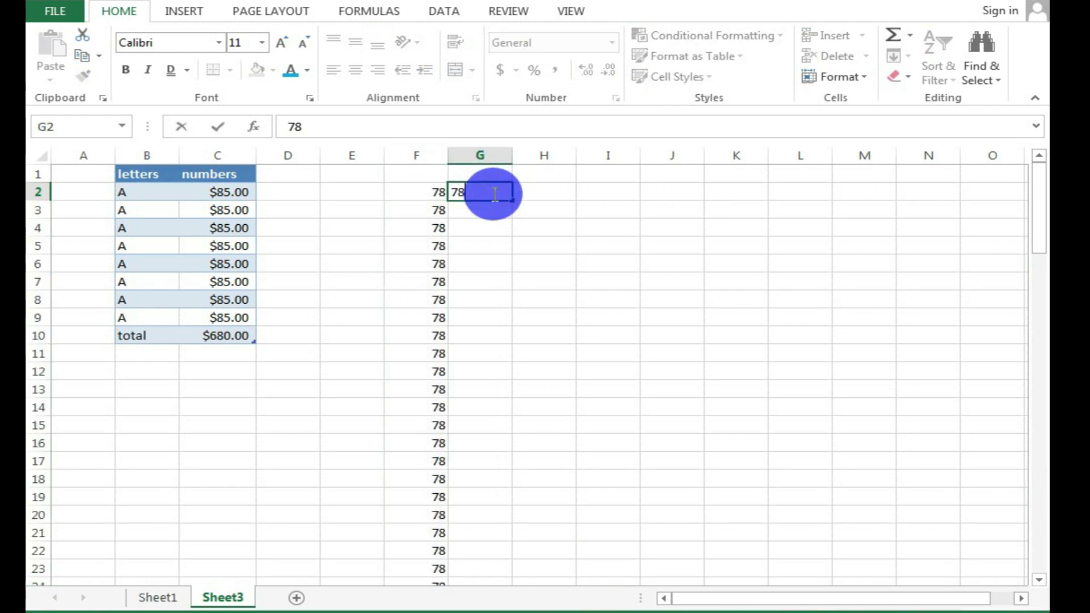
key("Tab")
type("89")
key("Tab")
type("58")
left_click_drag(537, 189, 635, 202)
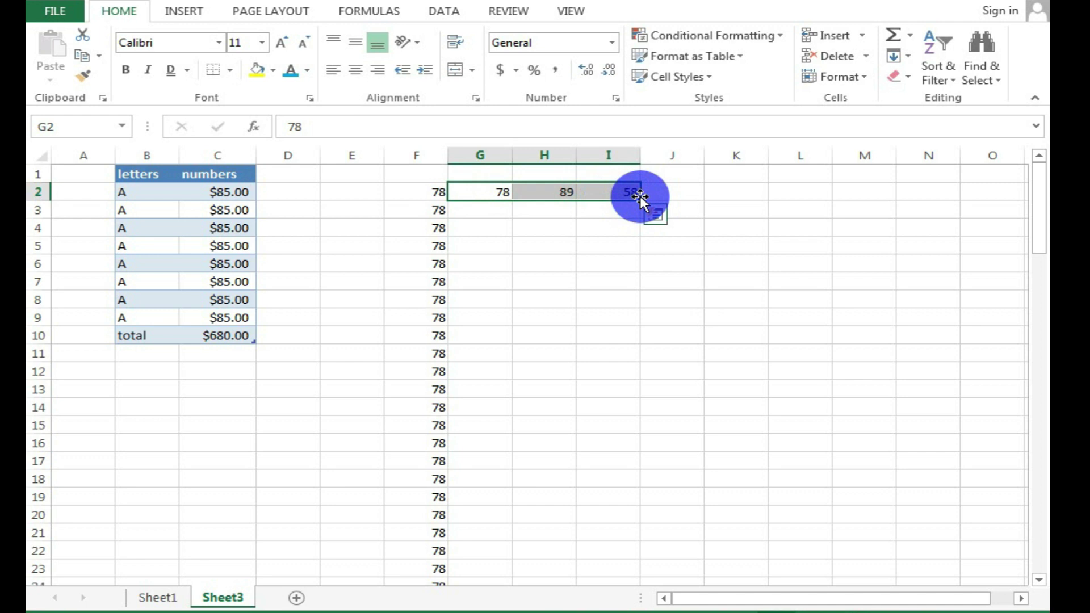
left_click_drag(639, 199, 620, 484)
Jump the active cell between the corners of the F2:I103 data block, starting and ending at I103
left_click(665, 461)
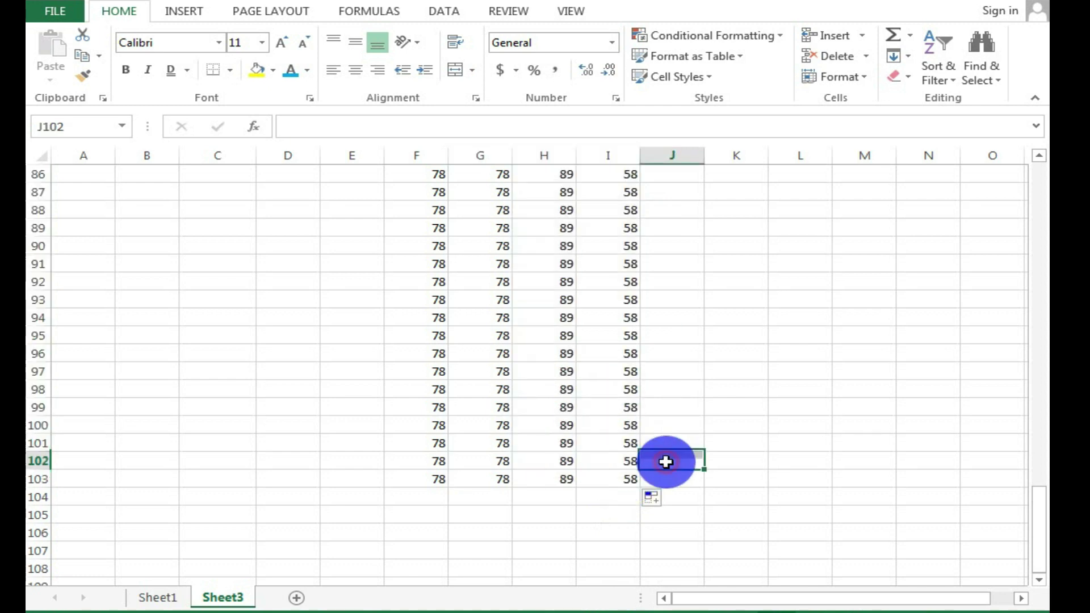
left_click(631, 477)
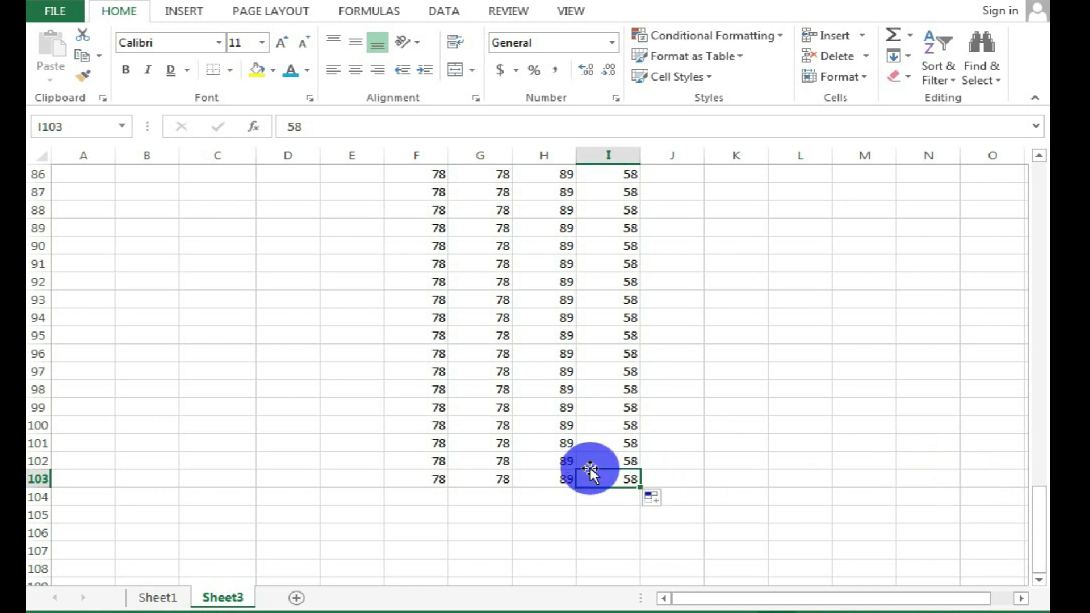
key("ctrl+Left")
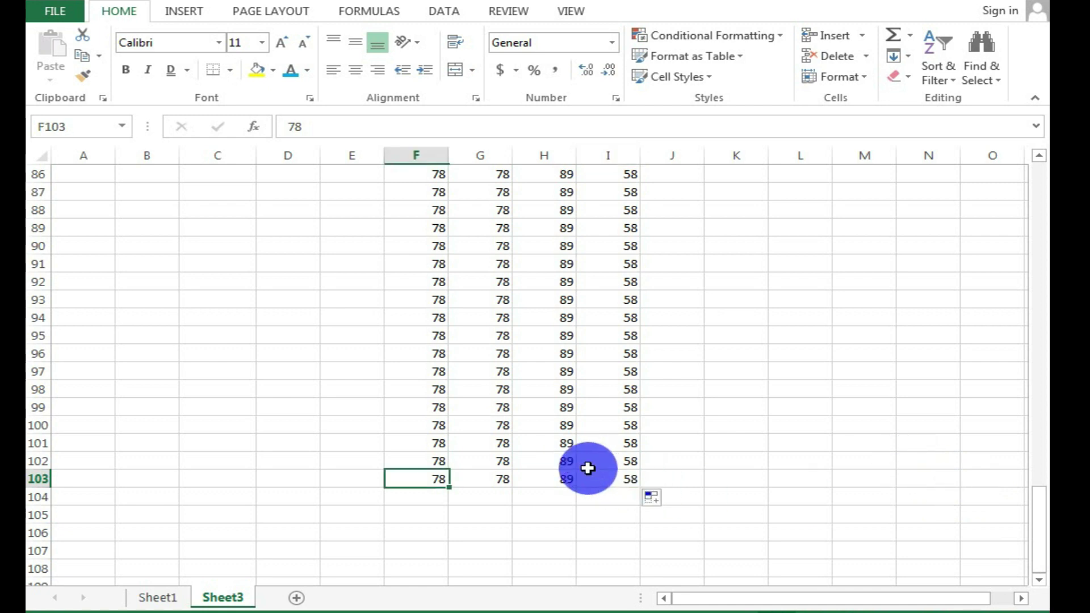
key("ctrl+Up")
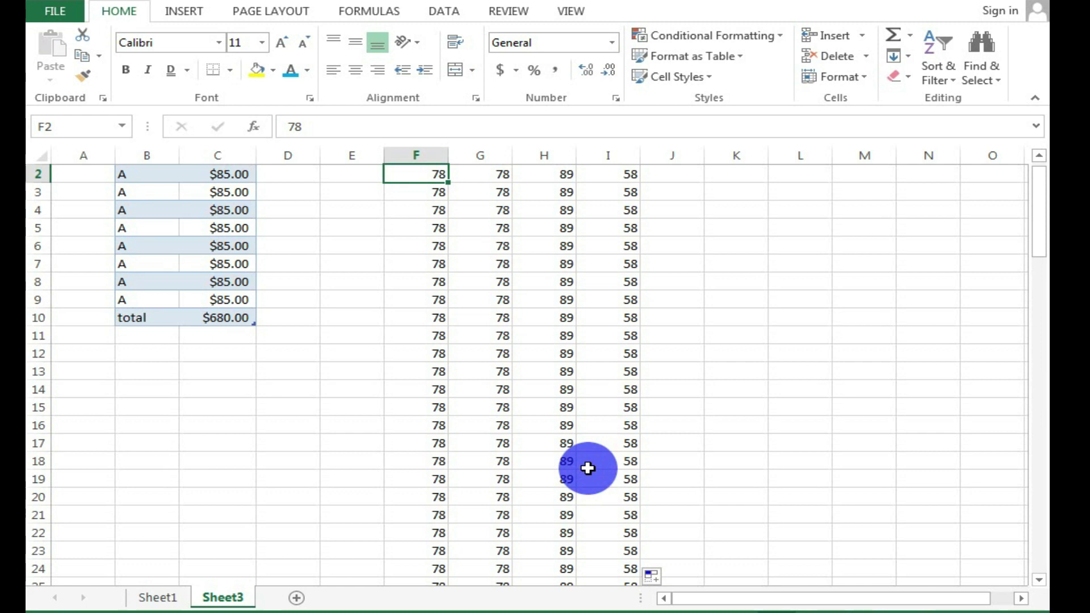
key("ctrl+Down")
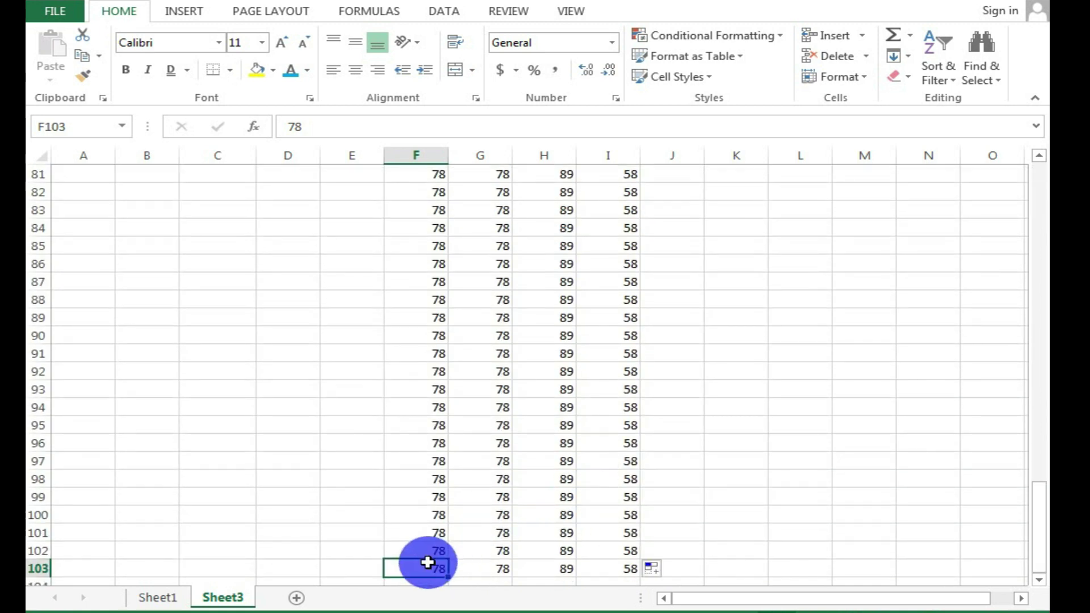
key("ctrl+Up")
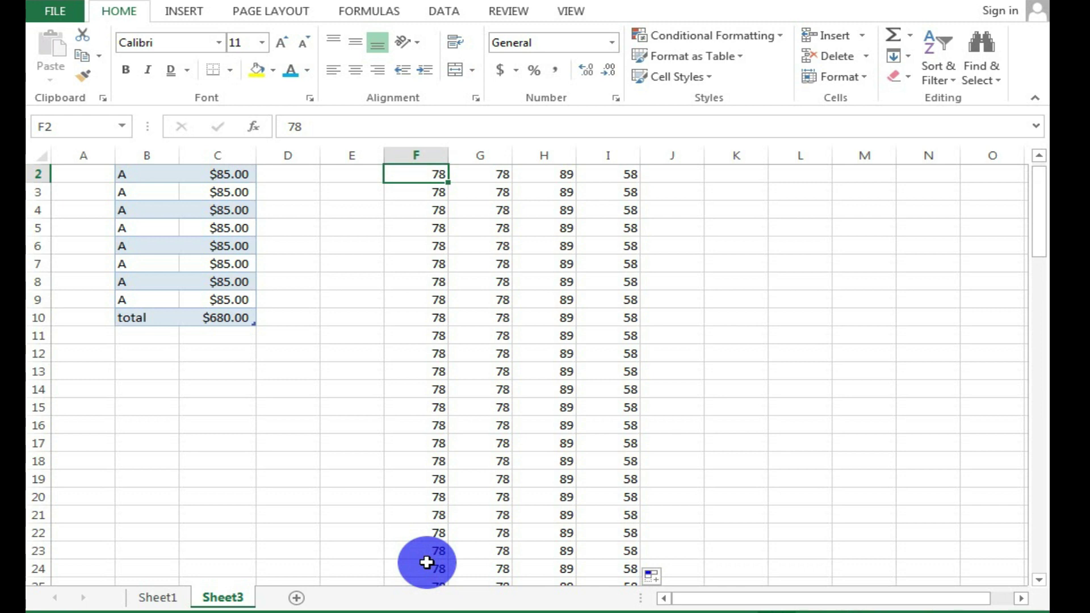
key("ctrl+Right")
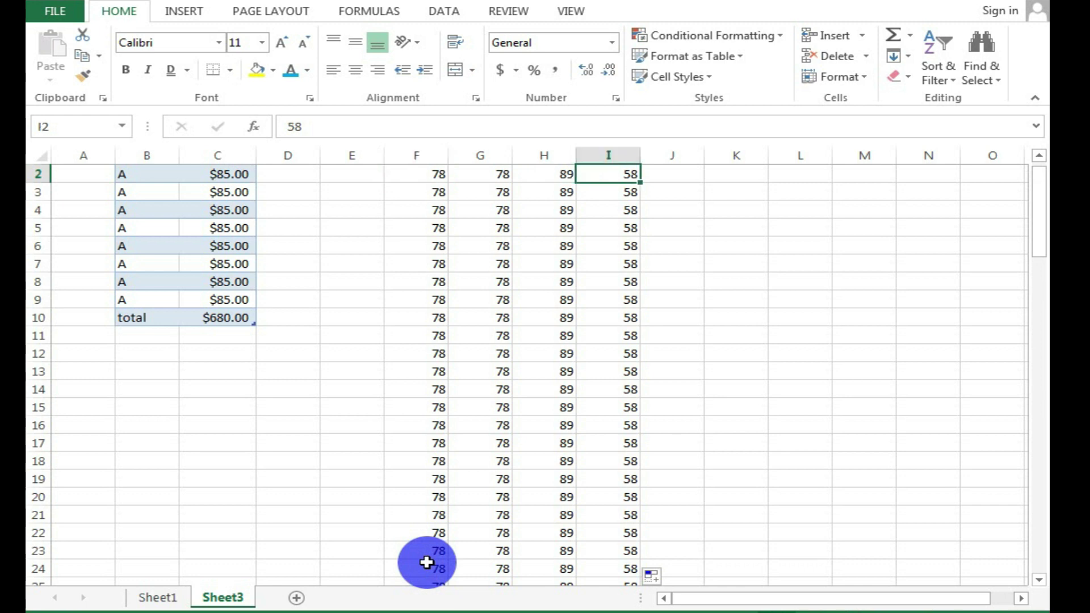
key("ctrl+Left")
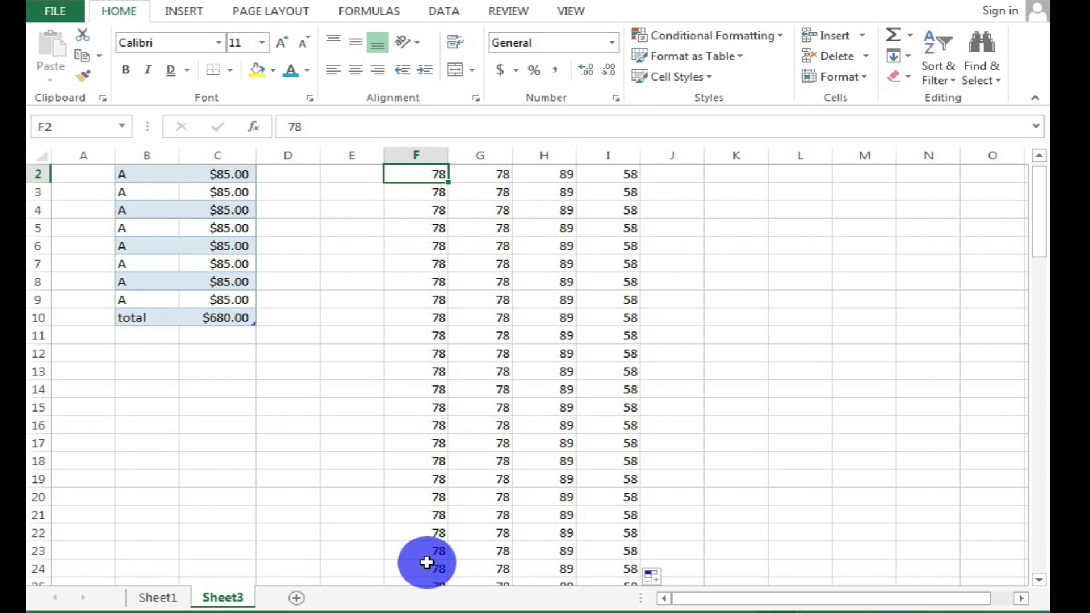
key("ctrl+Down")
key("ctrl+Right")
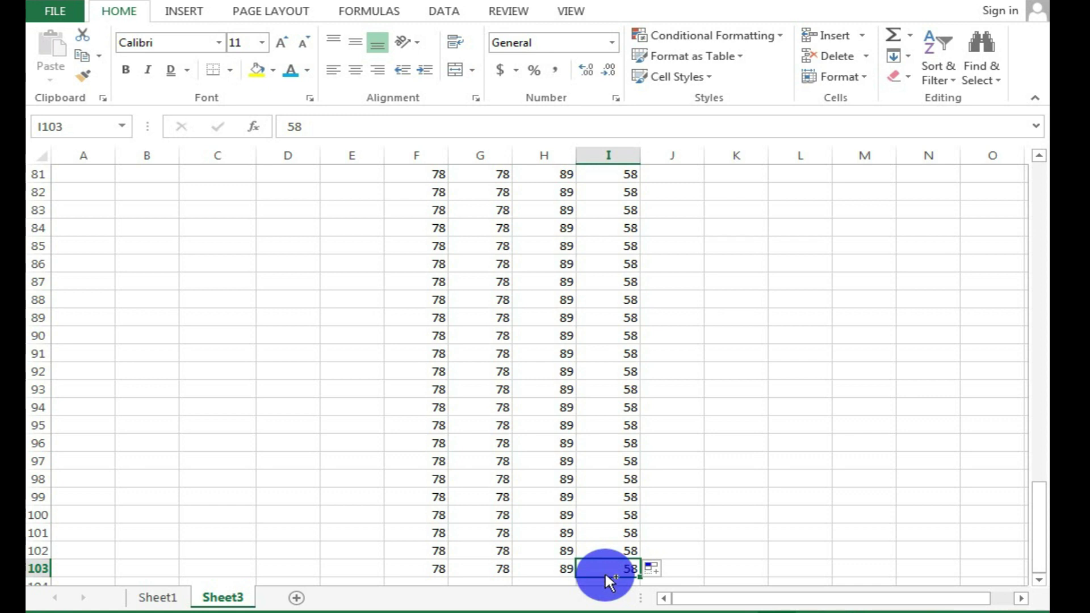
Extend the selection from I103 to the block's upper and far edges, narrow it back to column I, and select only F2:I2 from I2
key("ctrl+shift+Up")
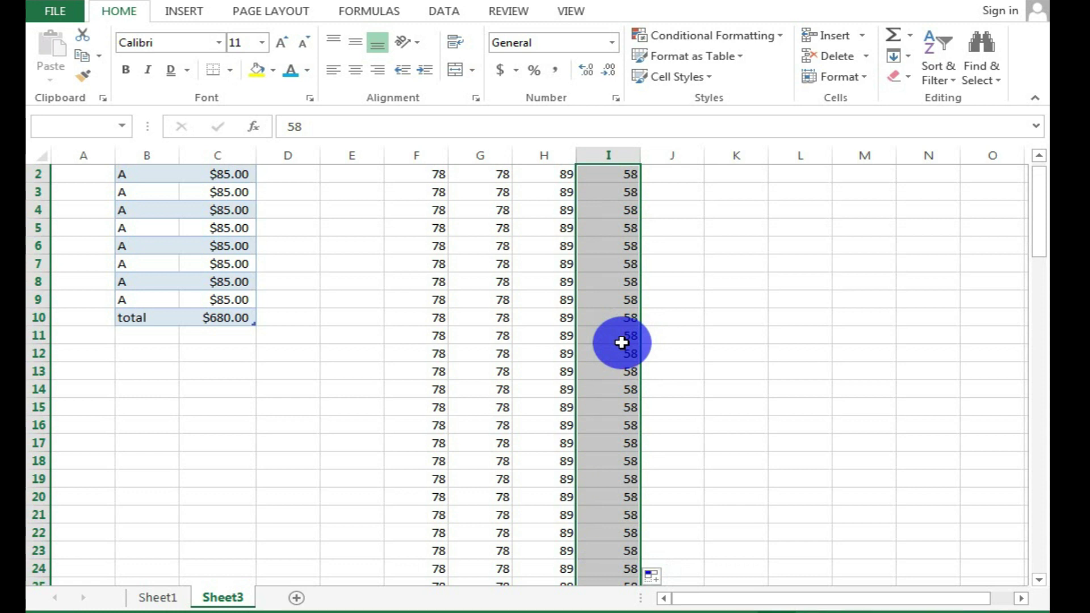
key("ctrl+shift+Left")
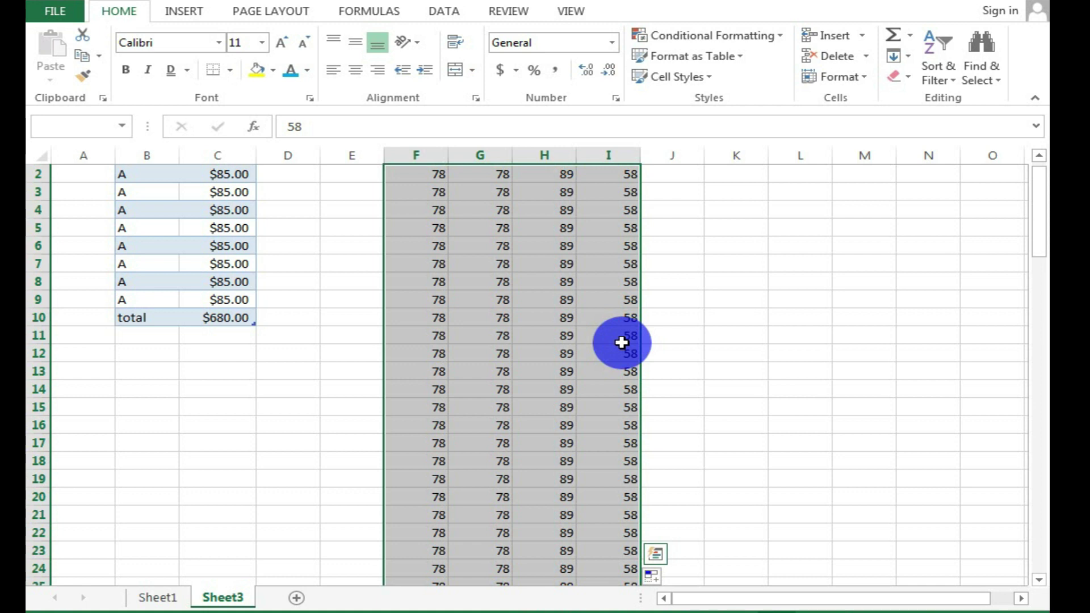
key("ctrl+shift+Right")
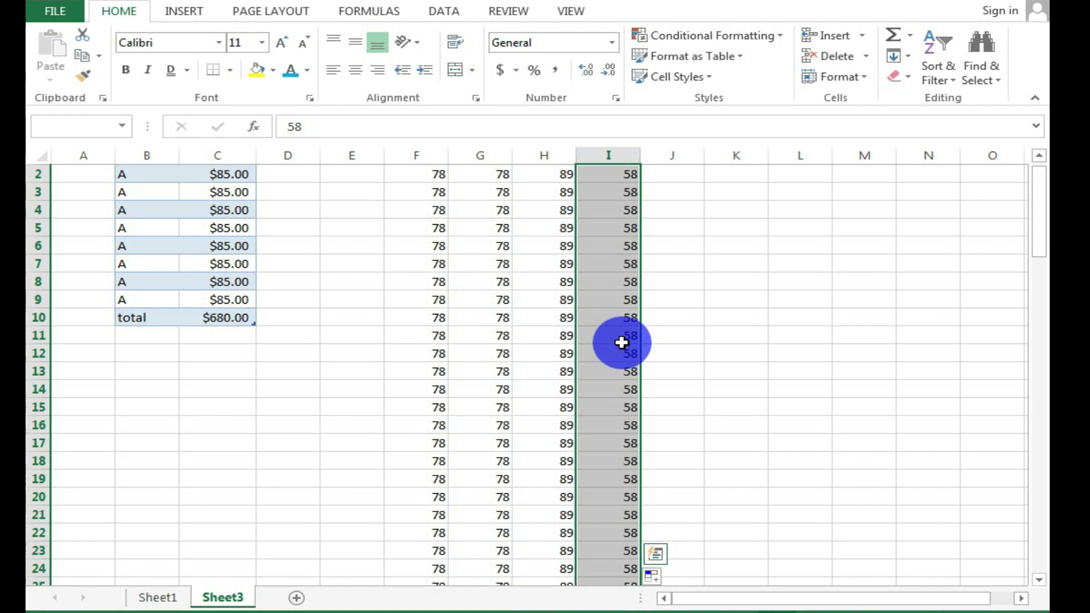
left_click(615, 190)
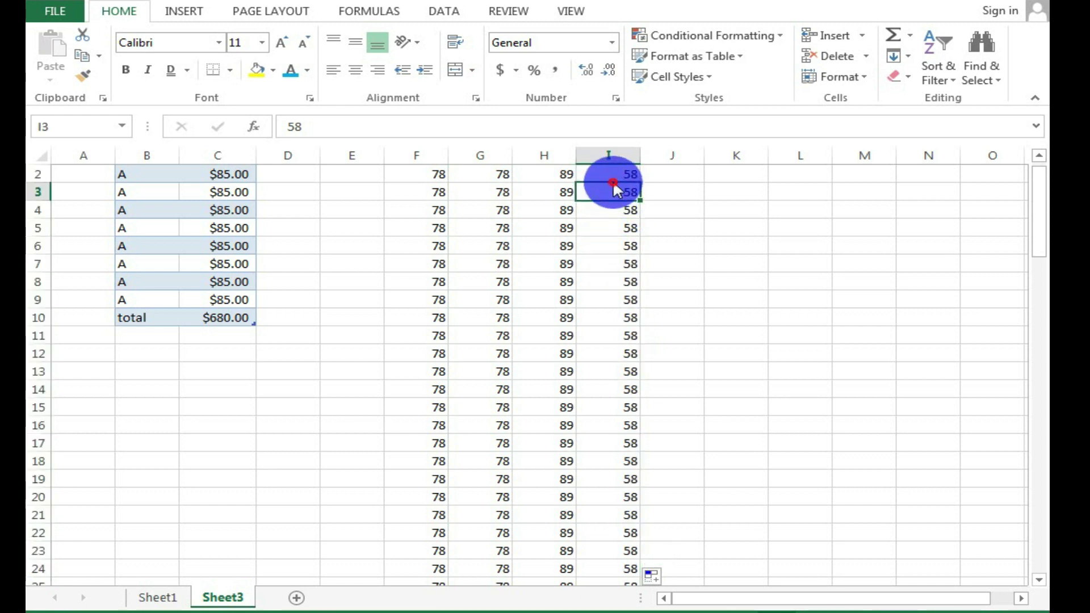
left_click(607, 175)
key("ctrl+shift+Left")
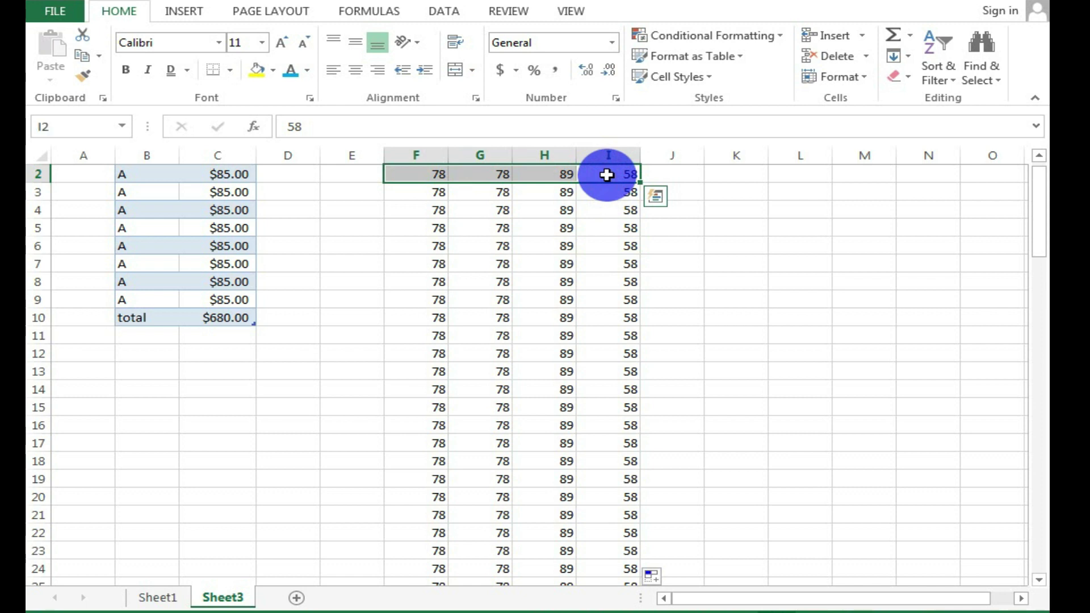
Undo the sample entries and fills in F2:I103 on Sheet3, and go to the select all shortcut's row 18 on Sheet1
key("ctrl+z")
key("ctrl+z")
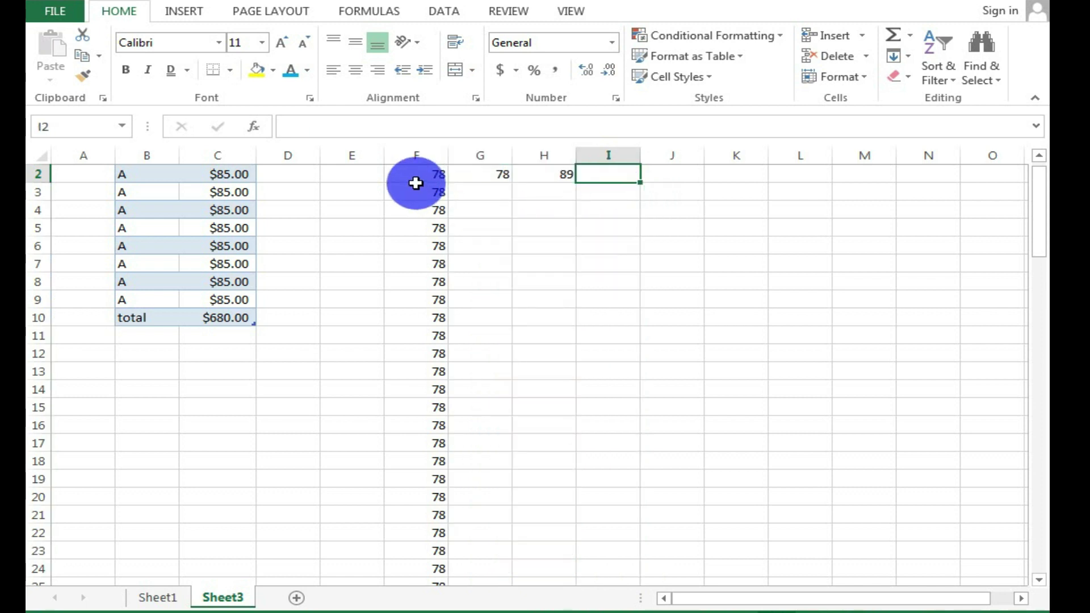
key("ctrl+z")
key("ctrl+z")
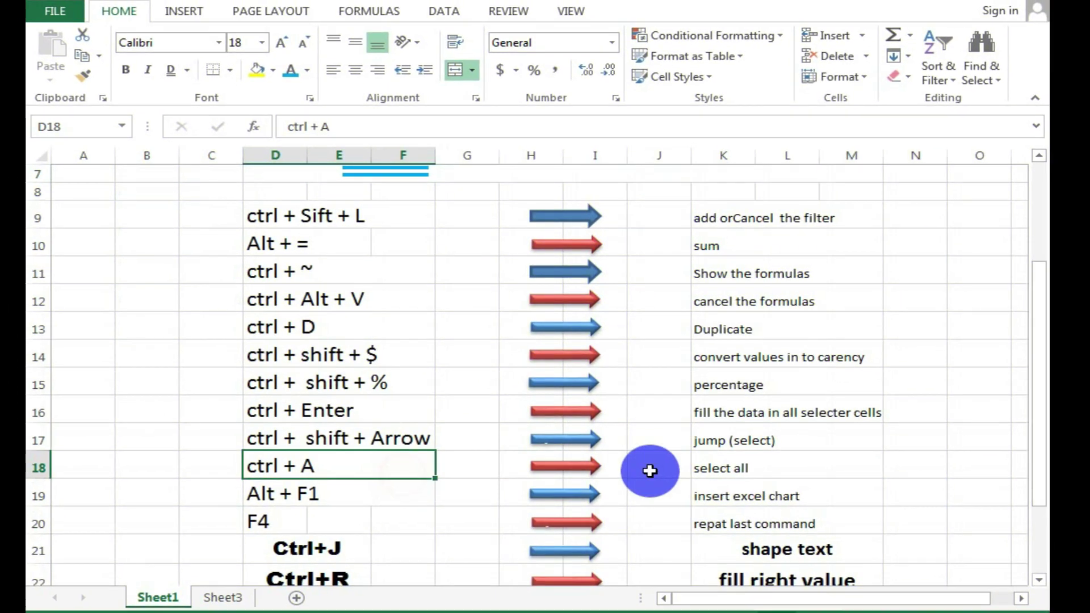
left_click(680, 468)
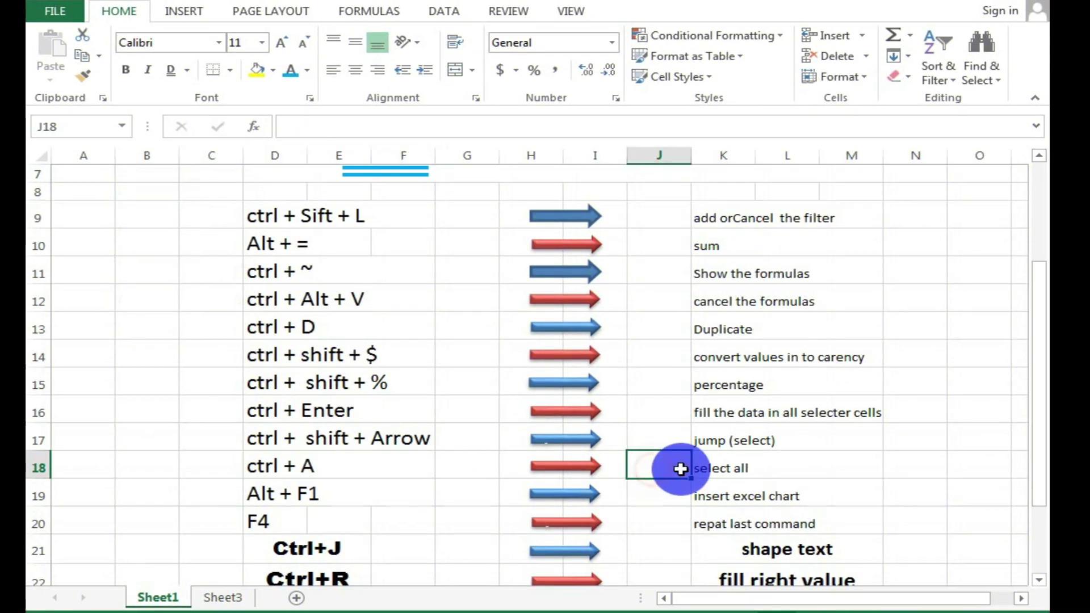
Select all of the letters and numbers table's data on Sheet3 from cell C8, and again from C6
left_click(227, 597)
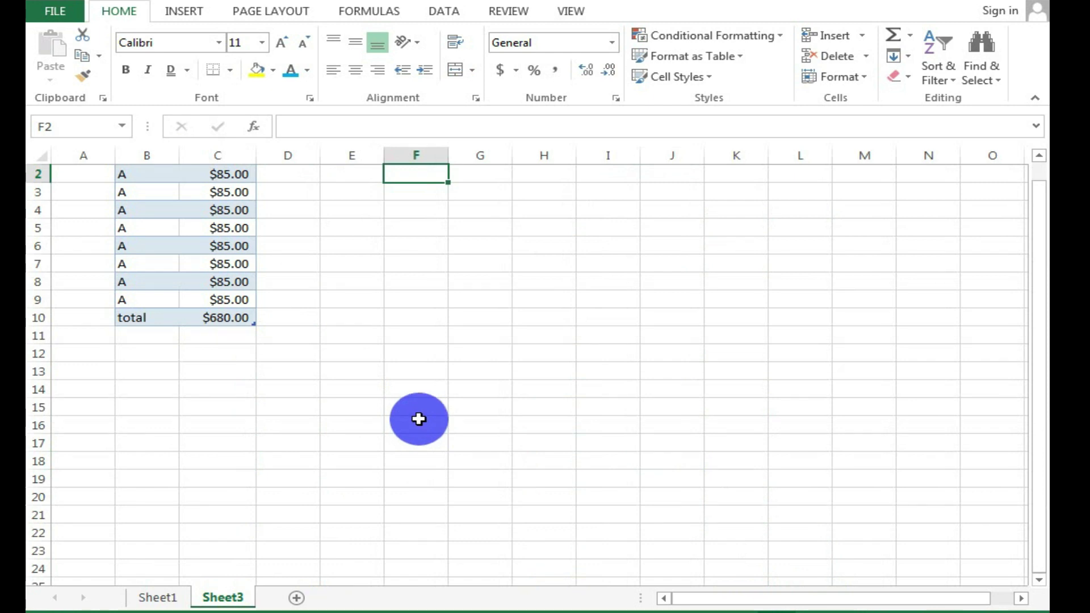
left_click(223, 299)
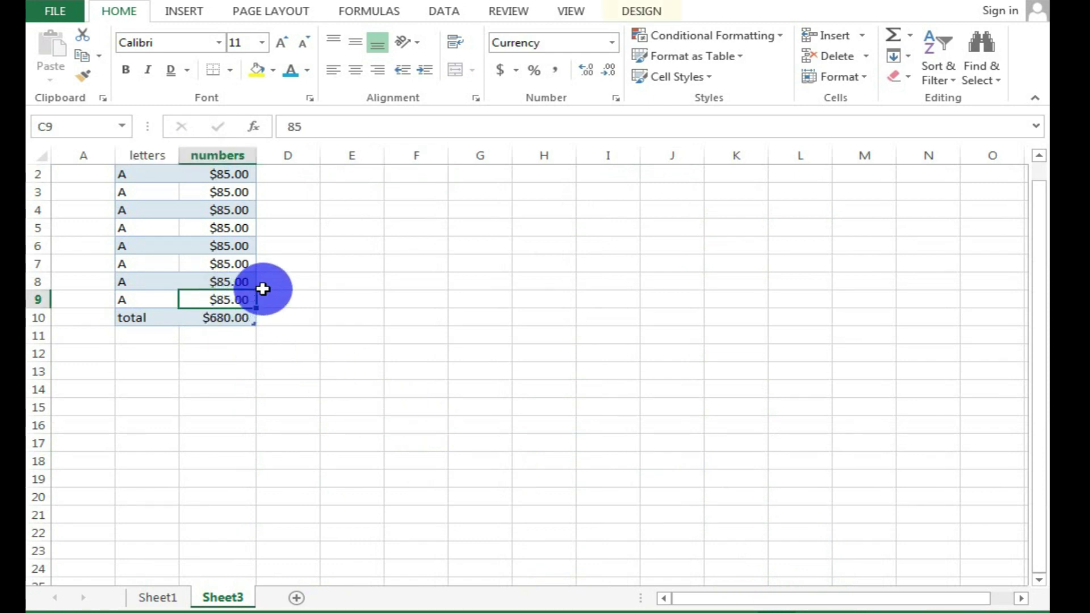
left_click(263, 289)
left_click(224, 285)
key("ctrl+a")
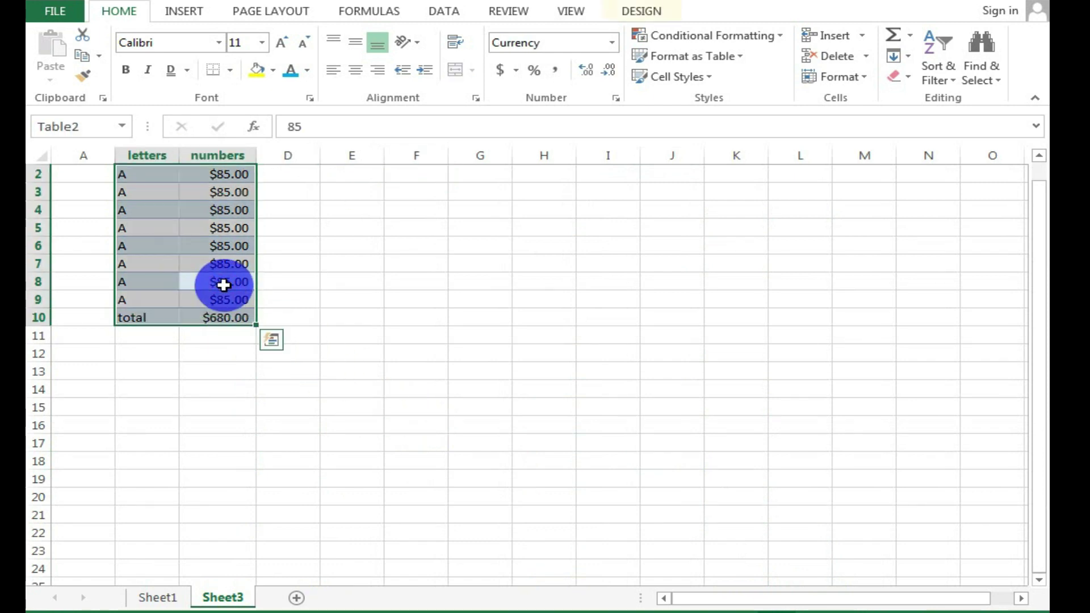
left_click(282, 248)
left_click(229, 245)
key("ctrl+a")
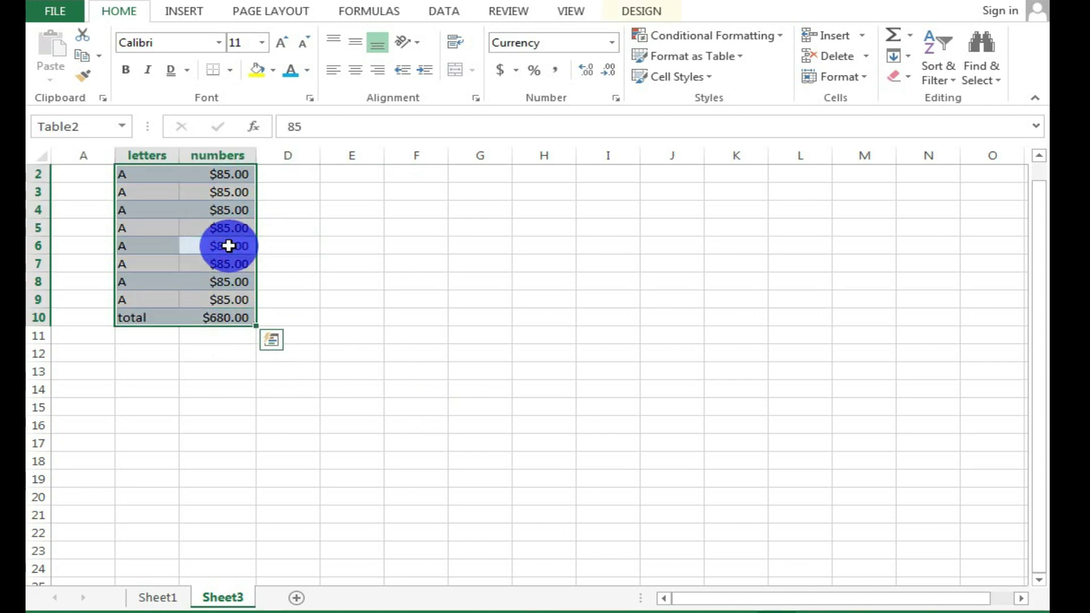
Select the entire worksheet from the empty cell E7, and clear the selection
left_click(348, 264)
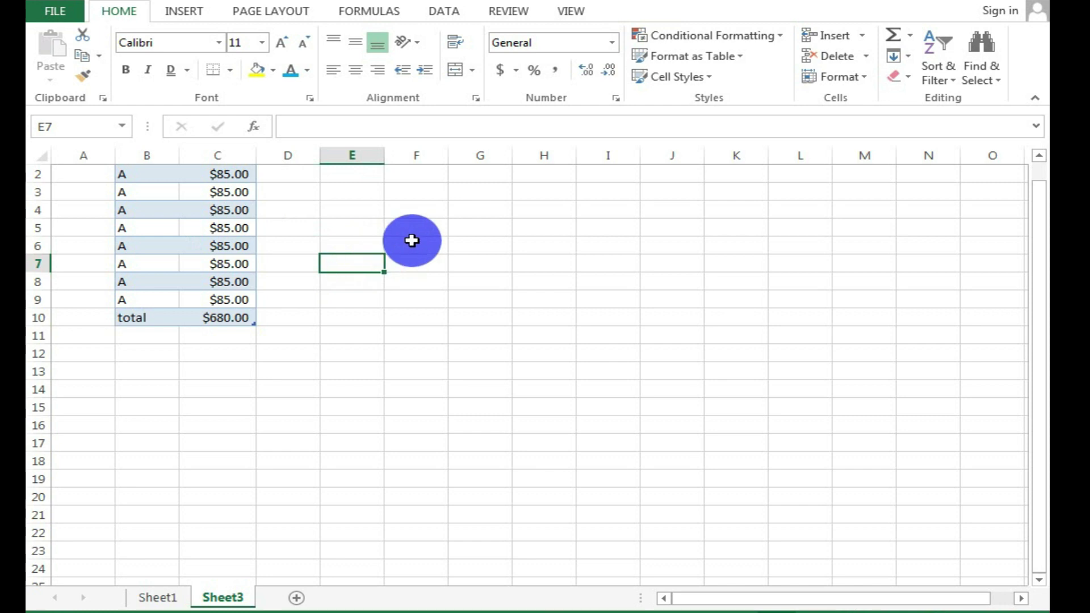
key("ctrl+a")
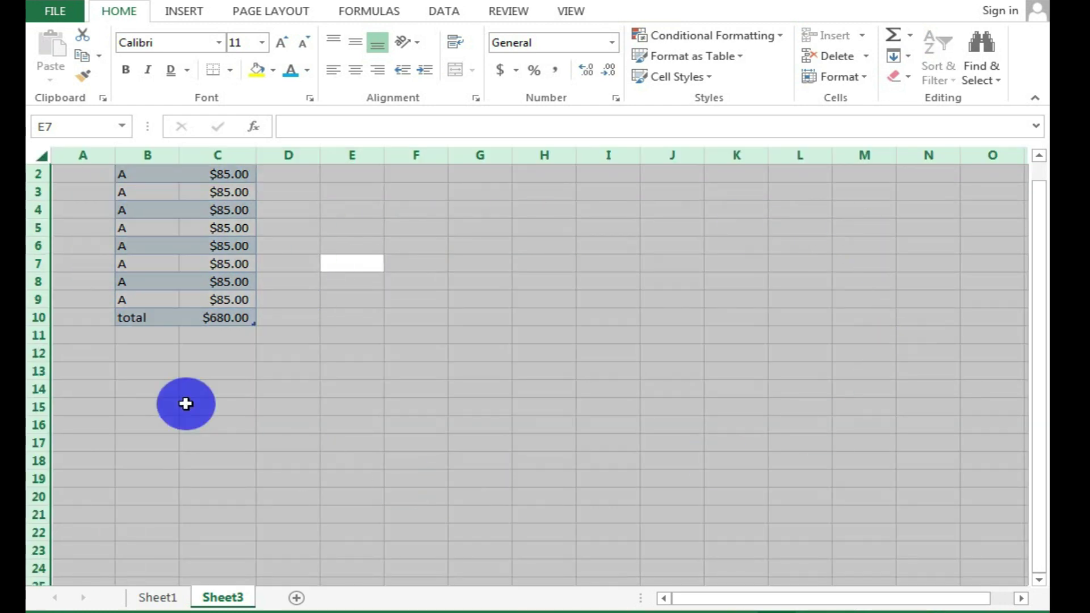
left_click(346, 283)
Select all the table data starting from C7, repeat it from B3, and deselect at D13
left_click(229, 258)
key("ctrl+a")
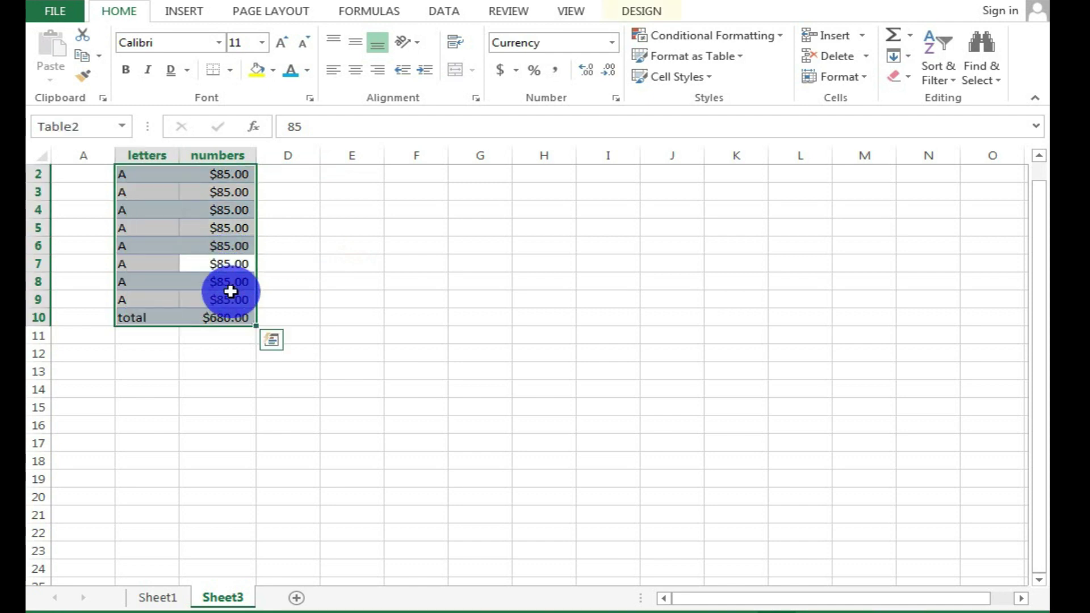
left_click(230, 295)
left_click(150, 194)
key("ctrl+a")
left_click(259, 365)
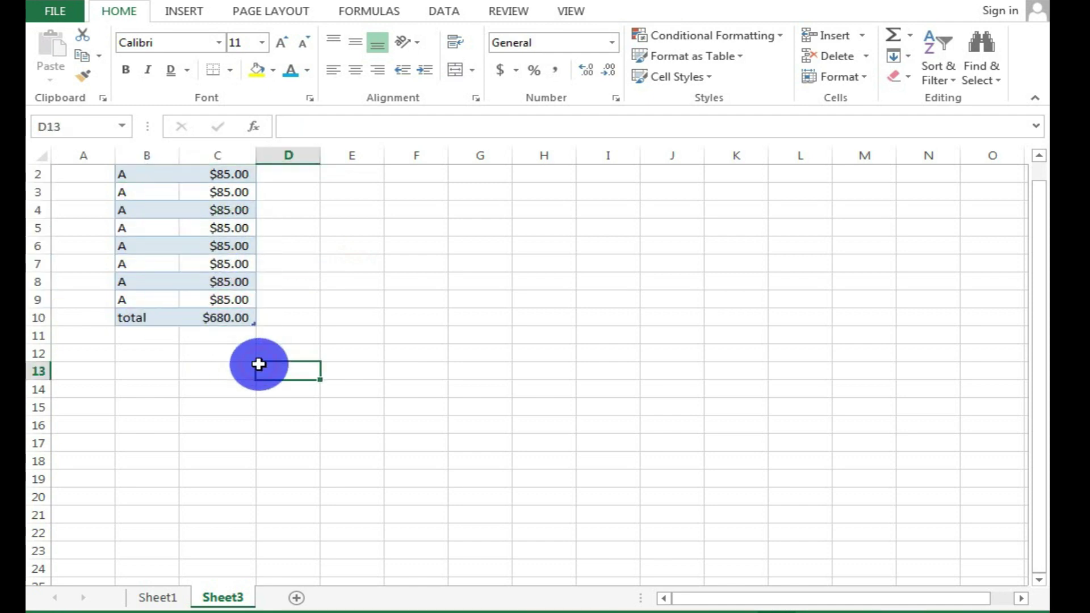
Select the insert excel chart shortcut's entry in row 19 of Sheet1, and return to the empty cell E14 on Sheet3
left_click(171, 596)
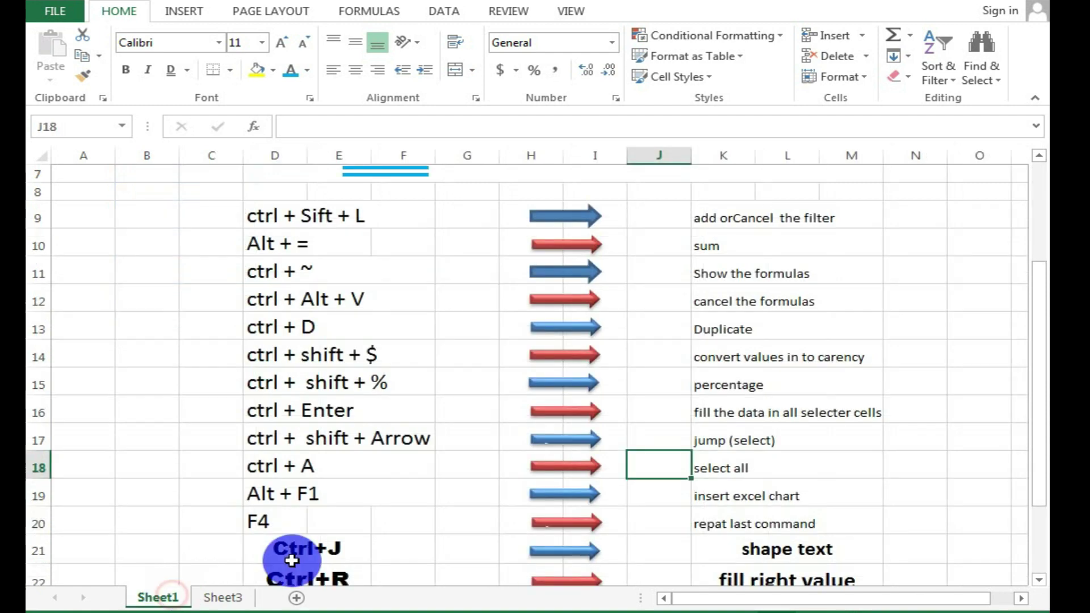
left_click(343, 493)
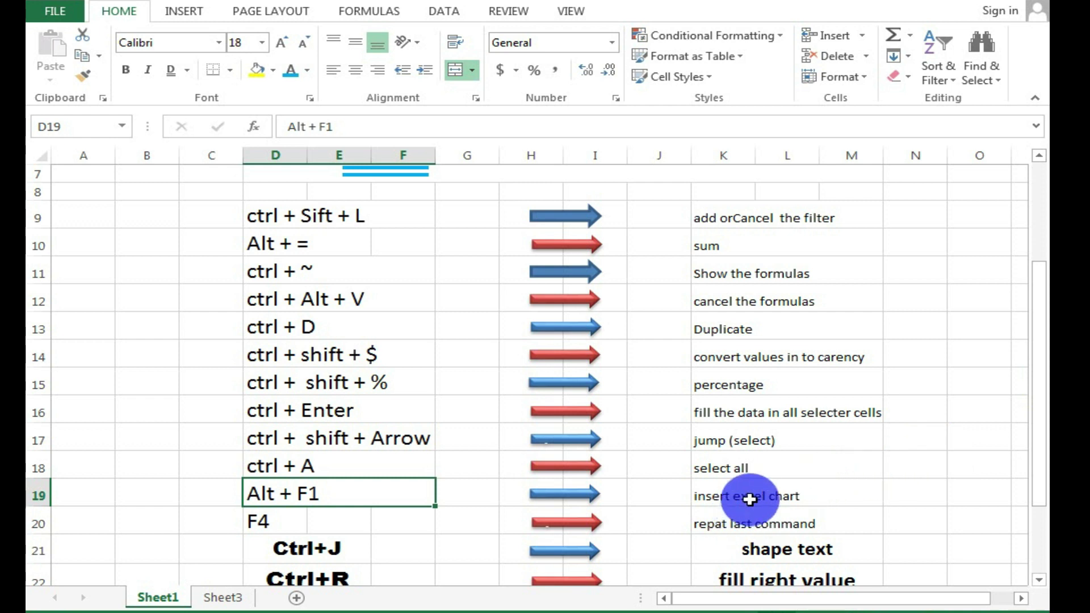
left_click(219, 597)
left_click(365, 385)
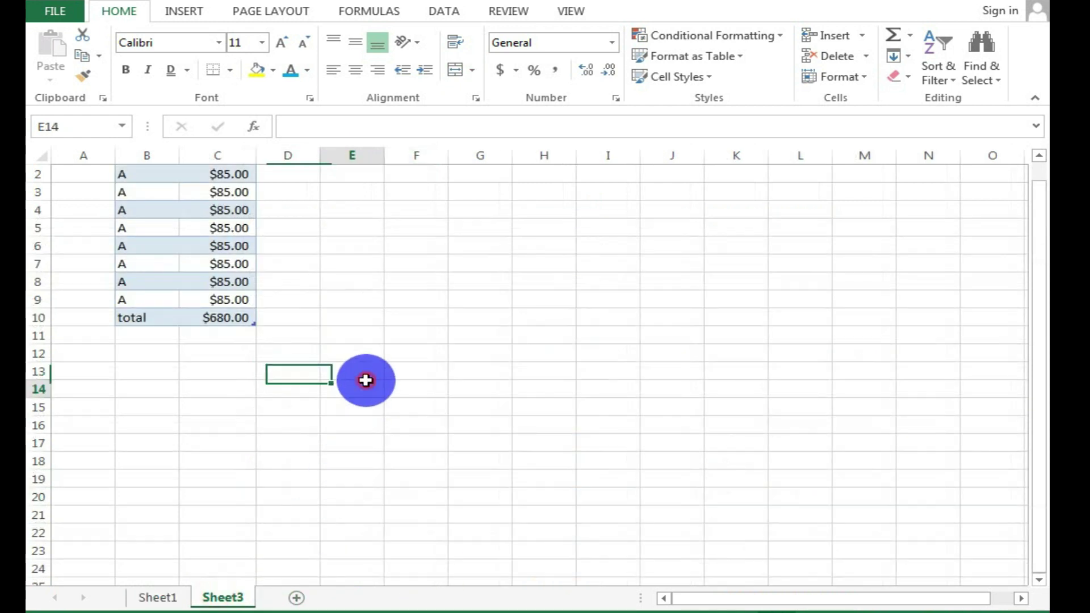
Insert a default column chart of the letters and numbers table from cell C7, and shift it slightly up and right
left_click(220, 262)
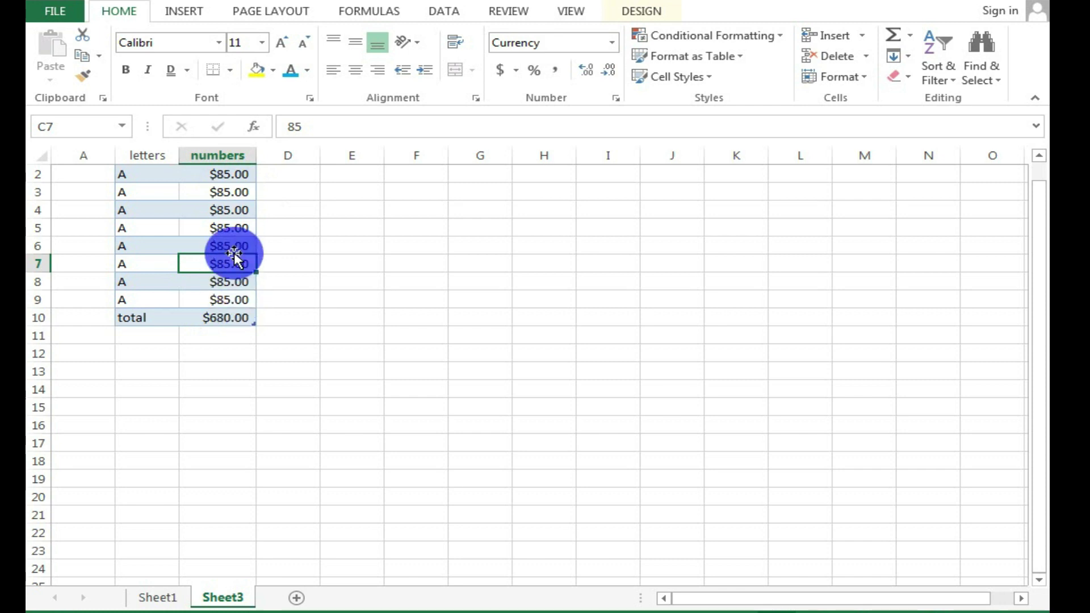
key("alt+F1")
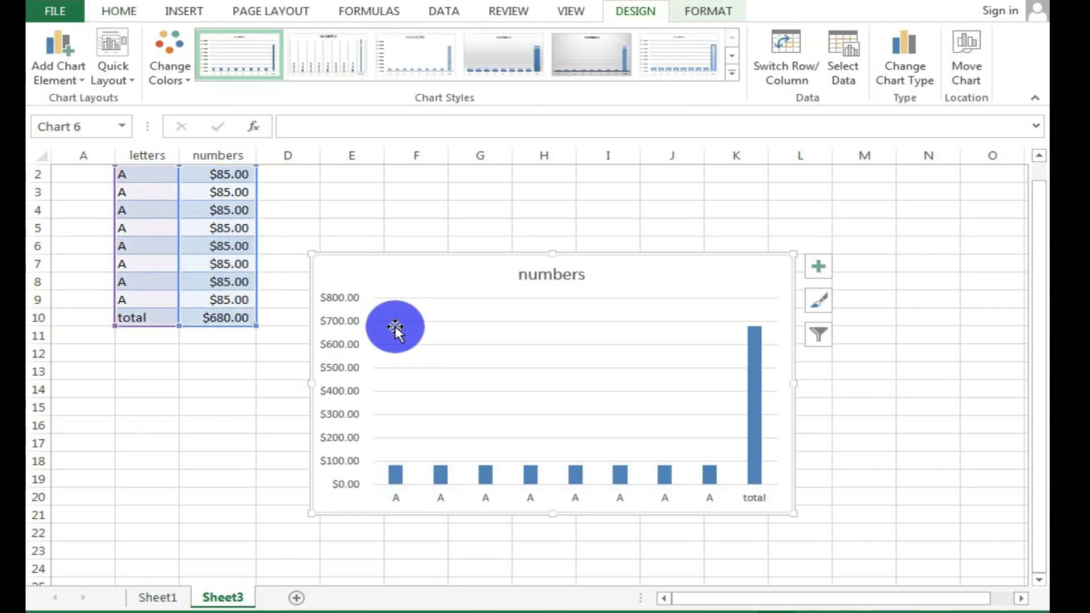
left_click_drag(498, 282, 512, 258)
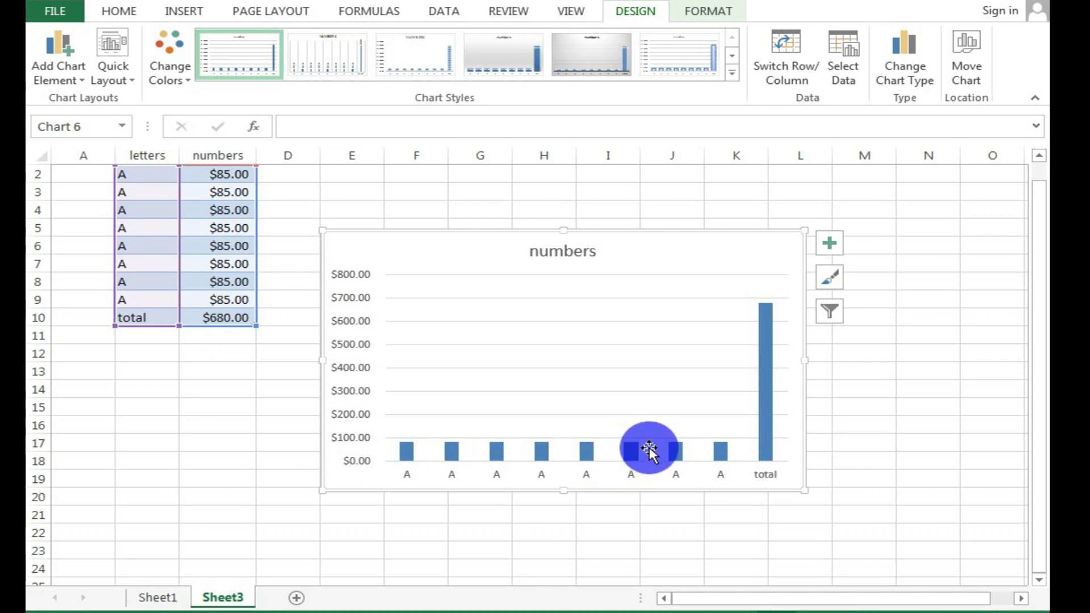
mouse_move(634, 447)
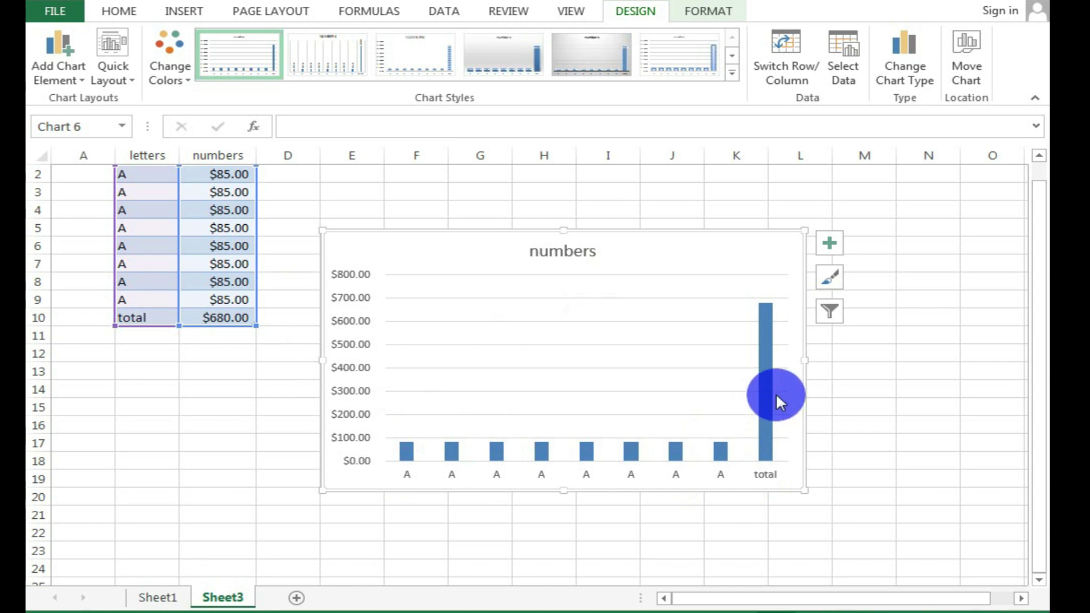
Delete the numbers column chart from Sheet3
left_click(229, 263)
left_click(615, 309)
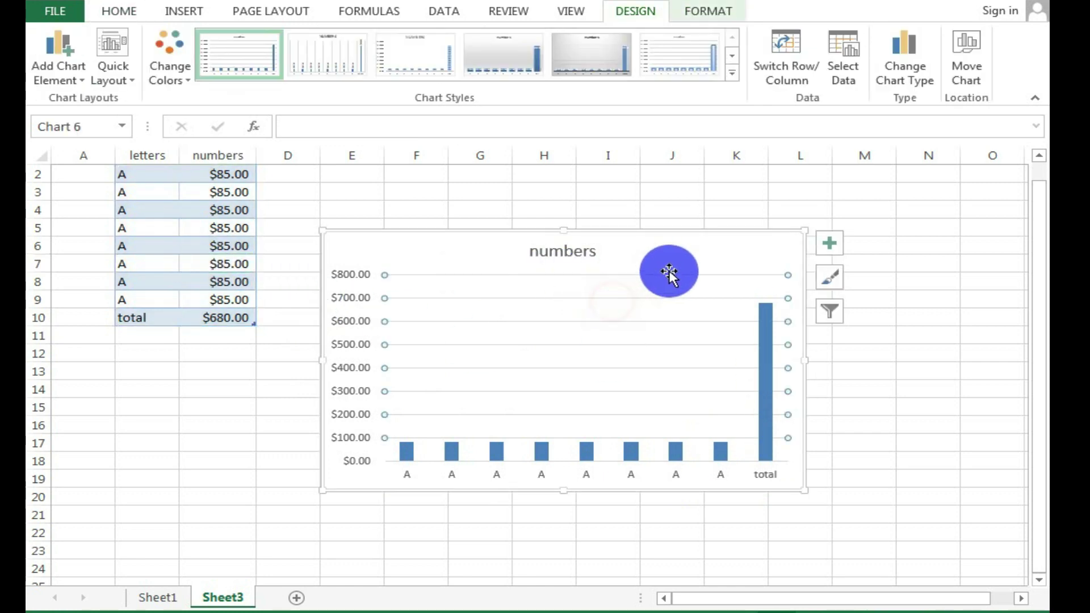
key("Delete")
Change the numbers value in cell C6 to 98 and the one in C3 to 80
left_click(236, 242)
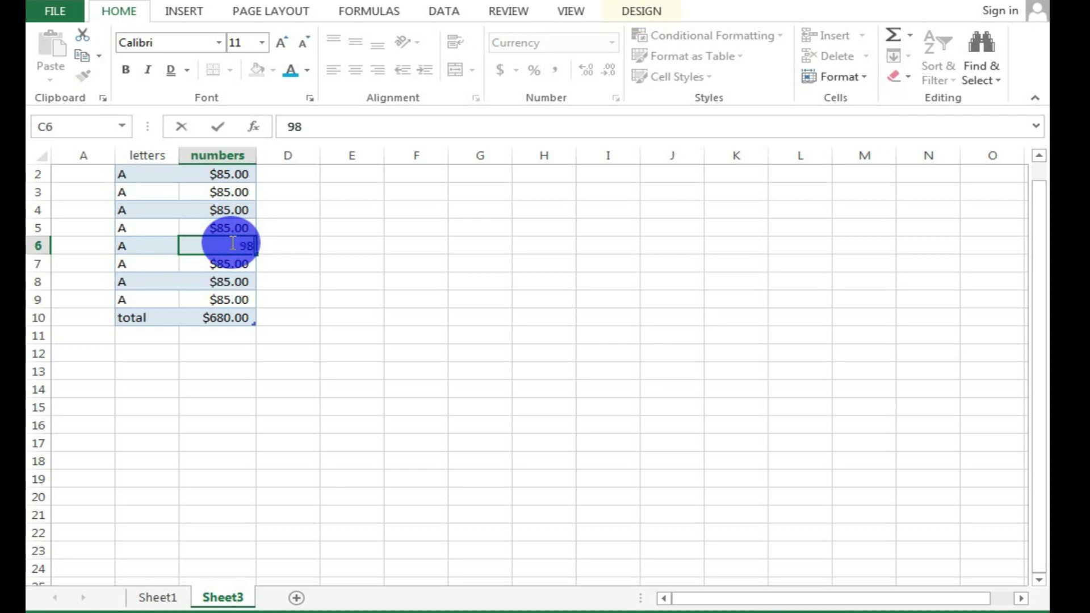
type("98")
double_click(222, 196)
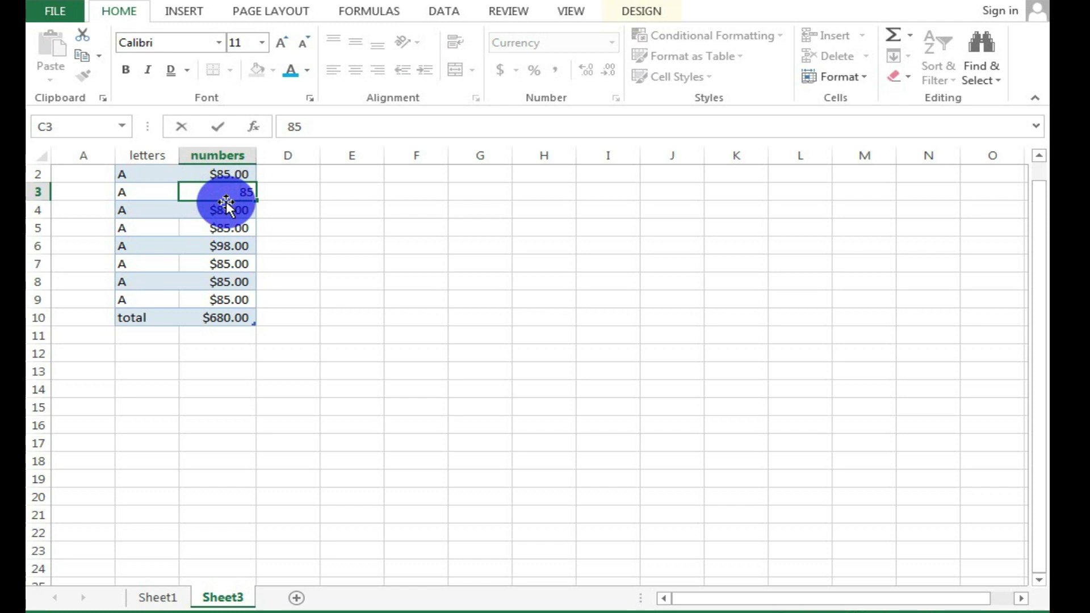
key("BackSpace")
type("0")
key("Return")
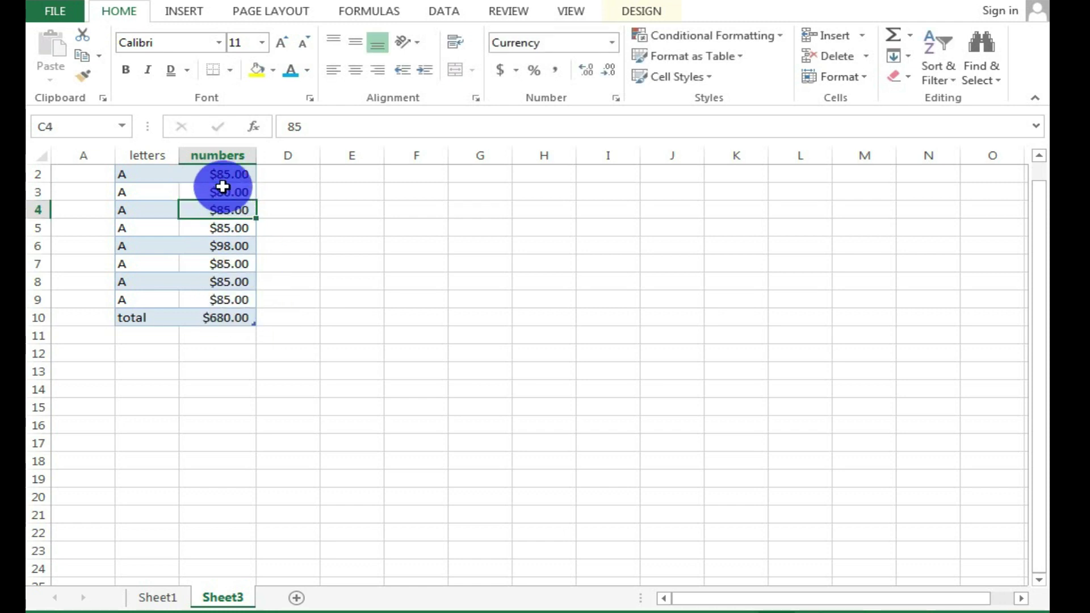
Collapse the ribbon and insert a default column chart of the updated table from cell C2
left_click(186, 178)
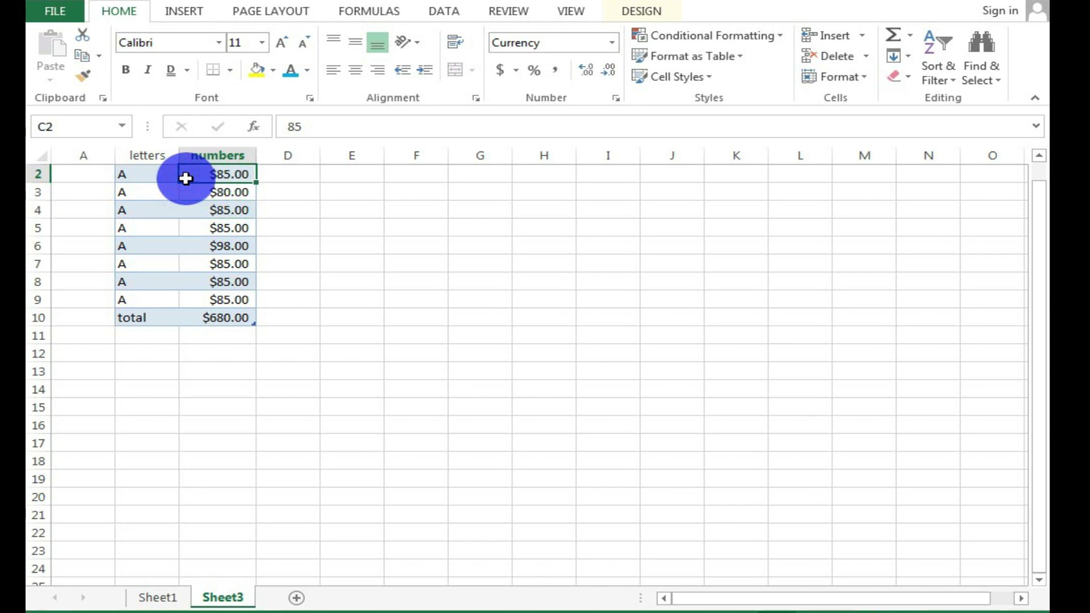
key("ctrl+F1")
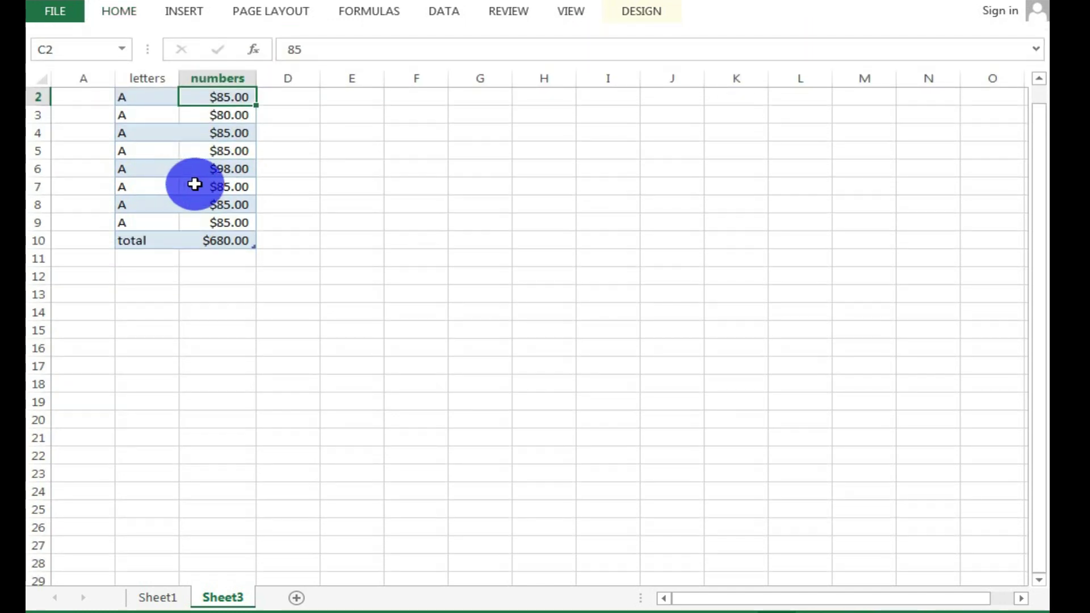
key("alt+F1")
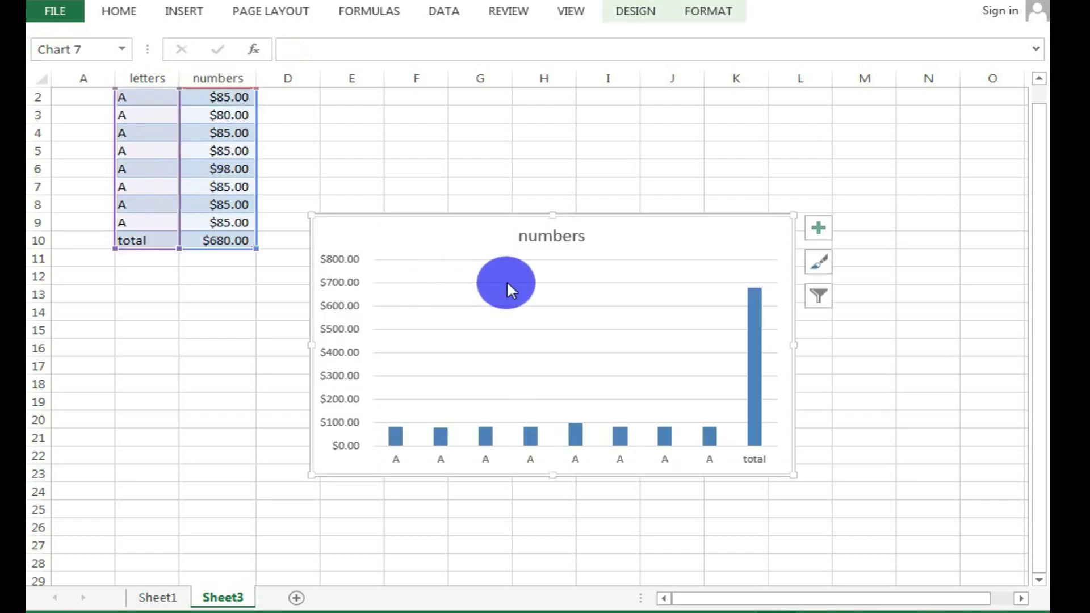
left_click(577, 427)
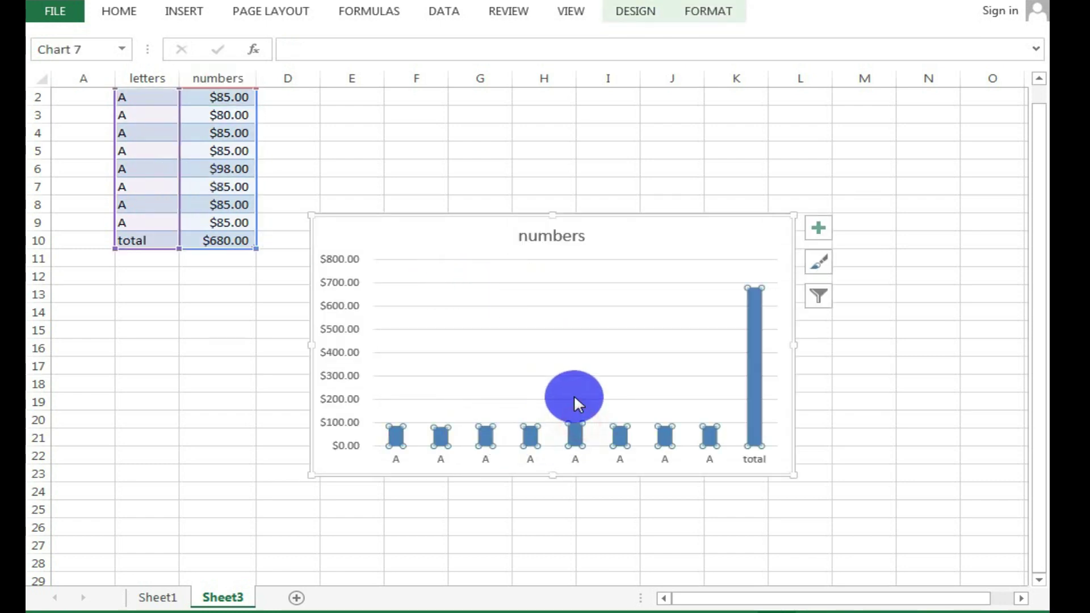
left_click(575, 433)
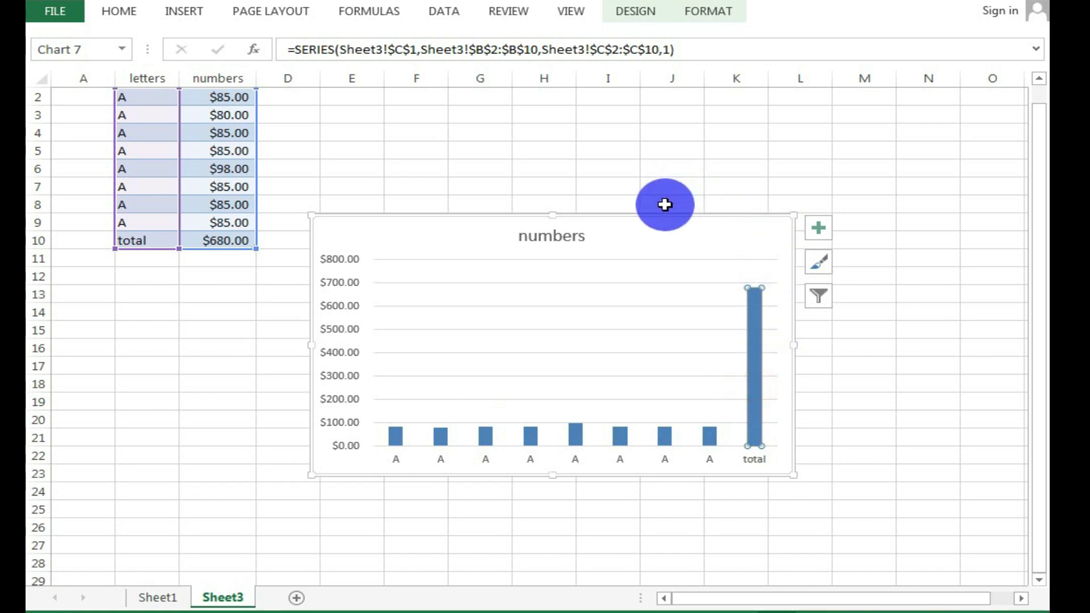
Remove the column chart and restore cell C3 to 85
key("Escape")
key("Delete")
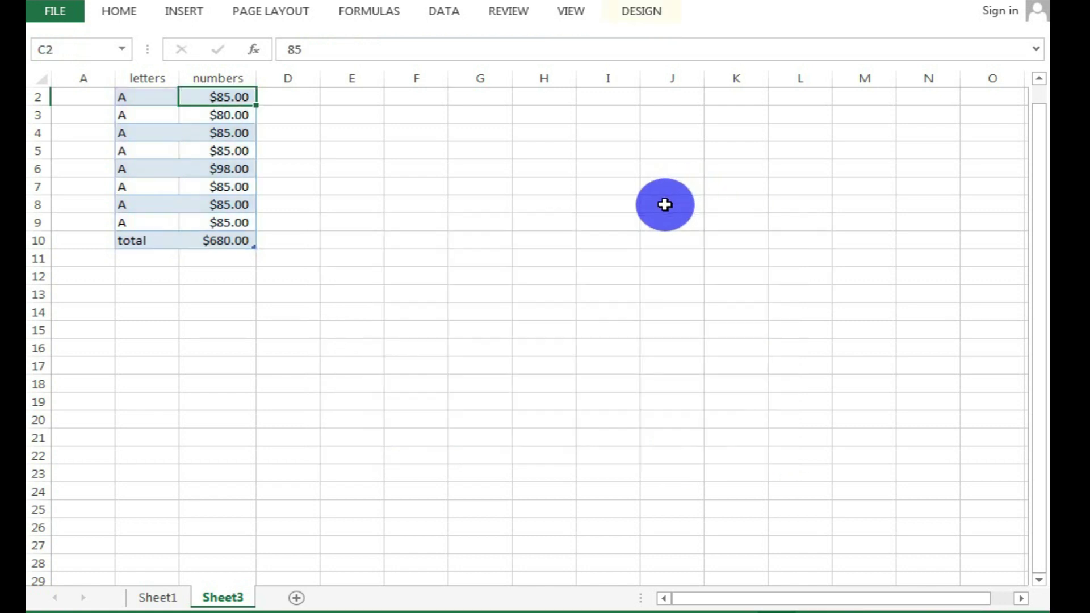
left_click(219, 114)
Select the repeat last command shortcut's entry in row 20 of Sheet1, and return to the empty cell D8 on Sheet3
left_click(159, 596)
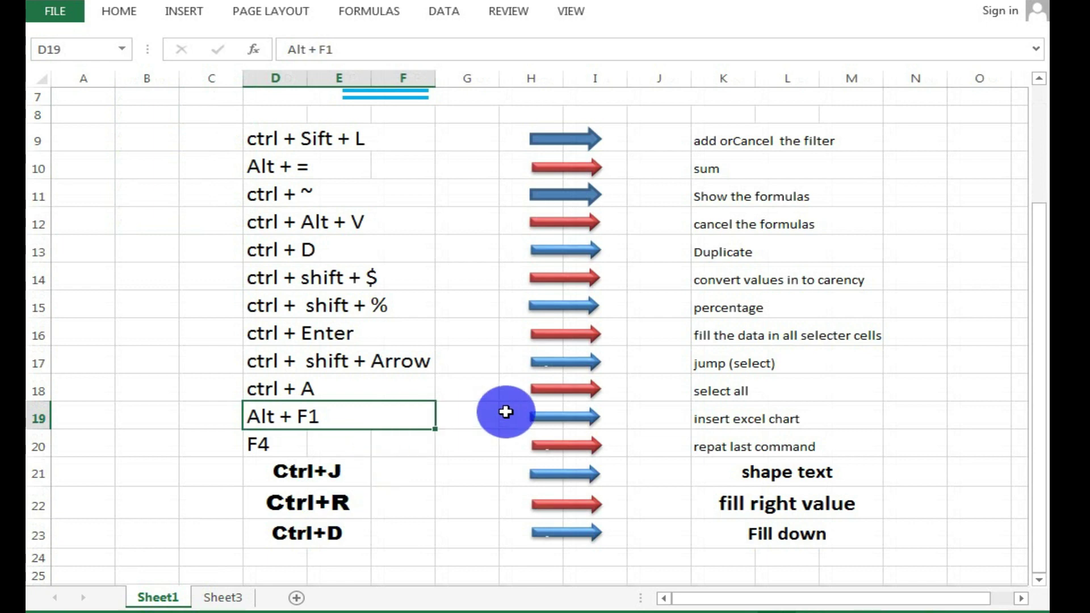
left_click(693, 420)
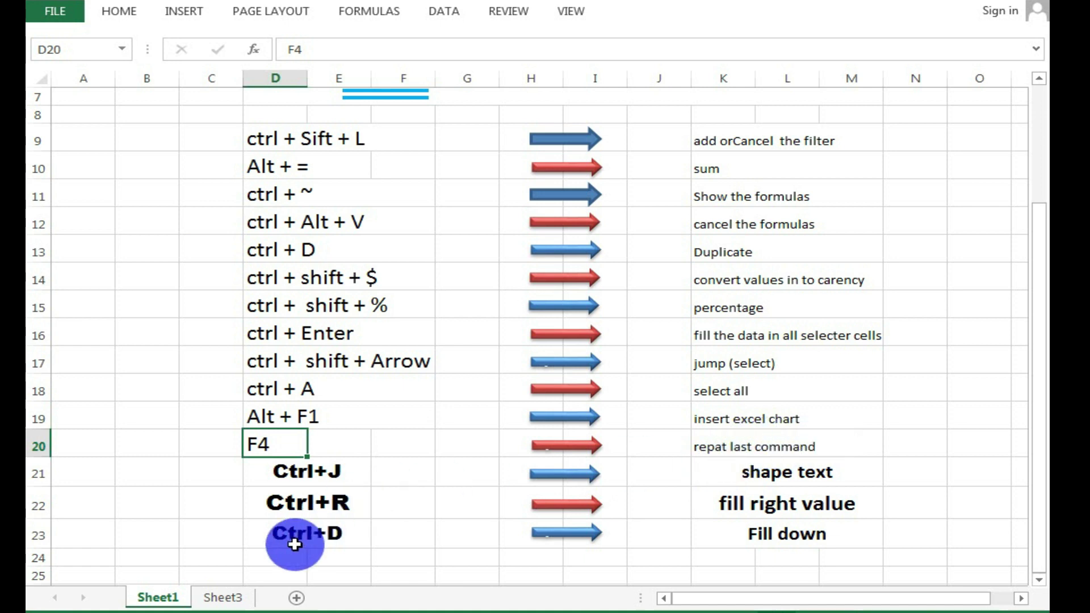
left_click(222, 597)
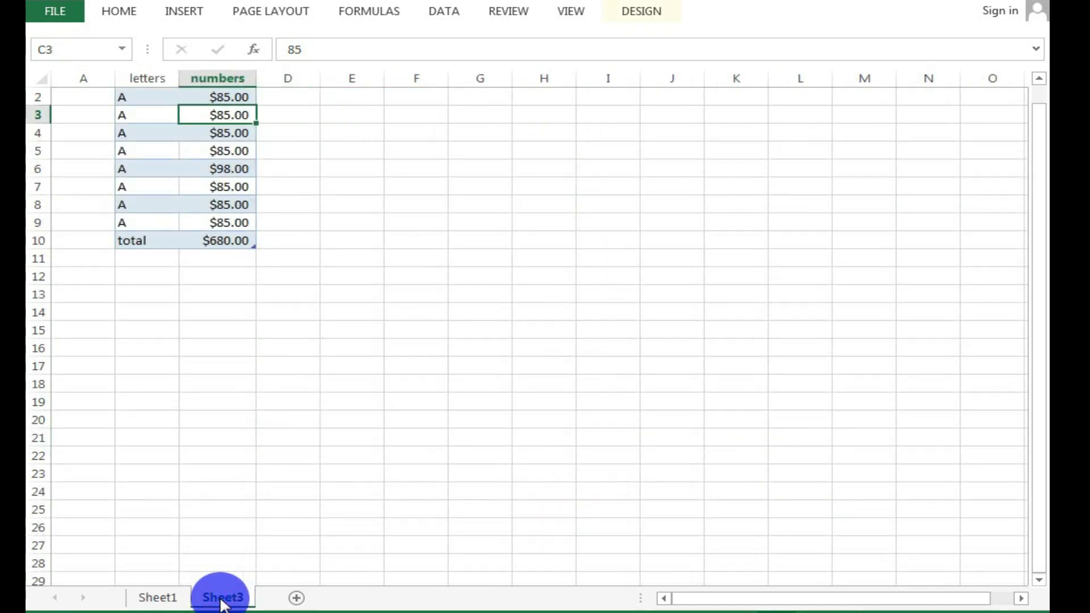
left_click(156, 597)
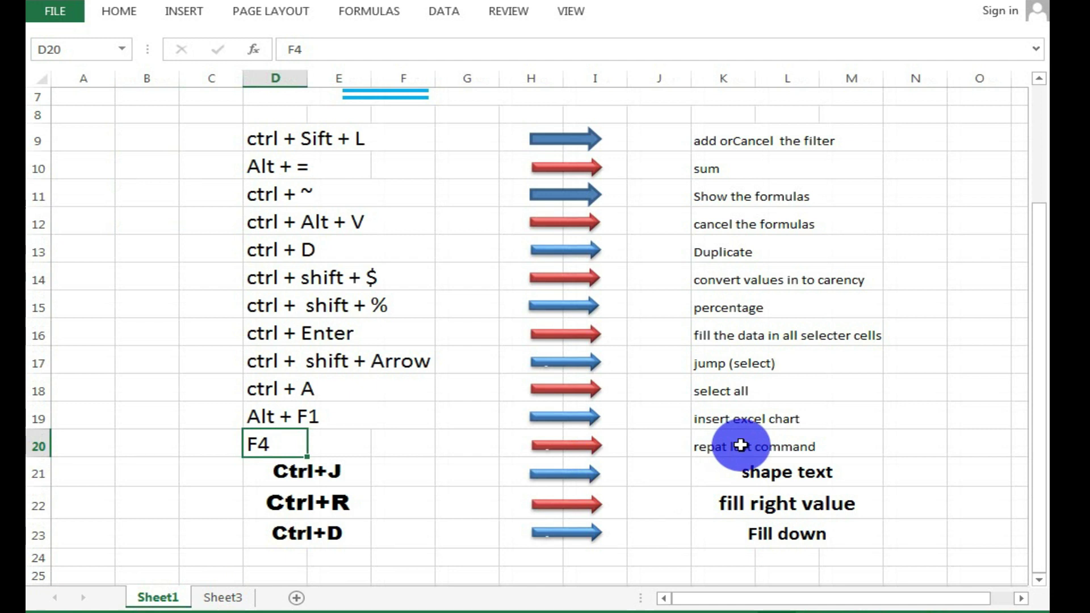
left_click(227, 599)
left_click(263, 201)
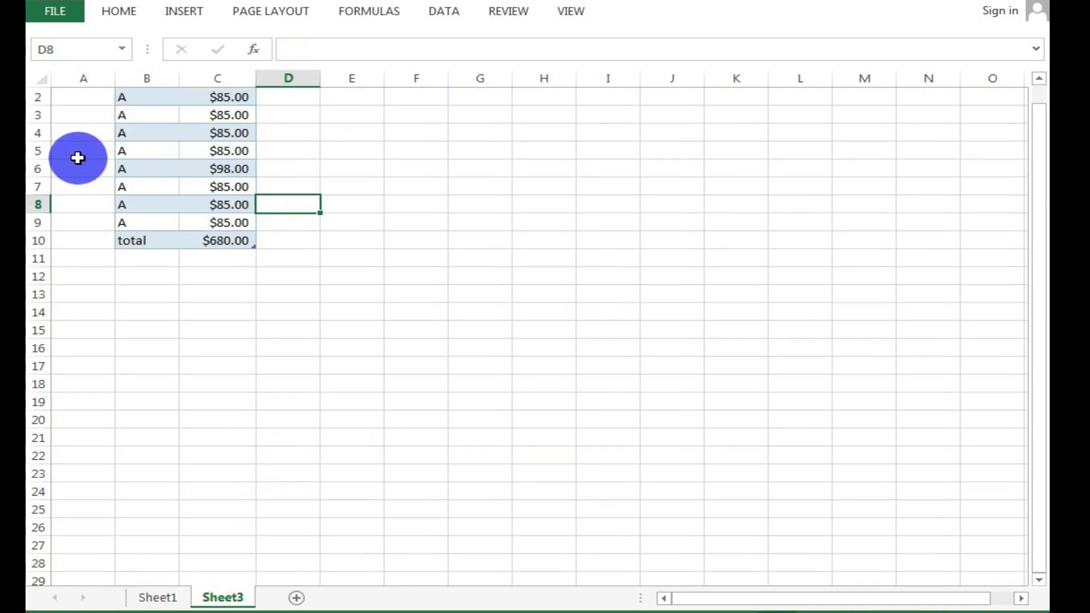
Insert a blank row above row 5 of Sheet3
left_click(38, 152)
right_click(38, 149)
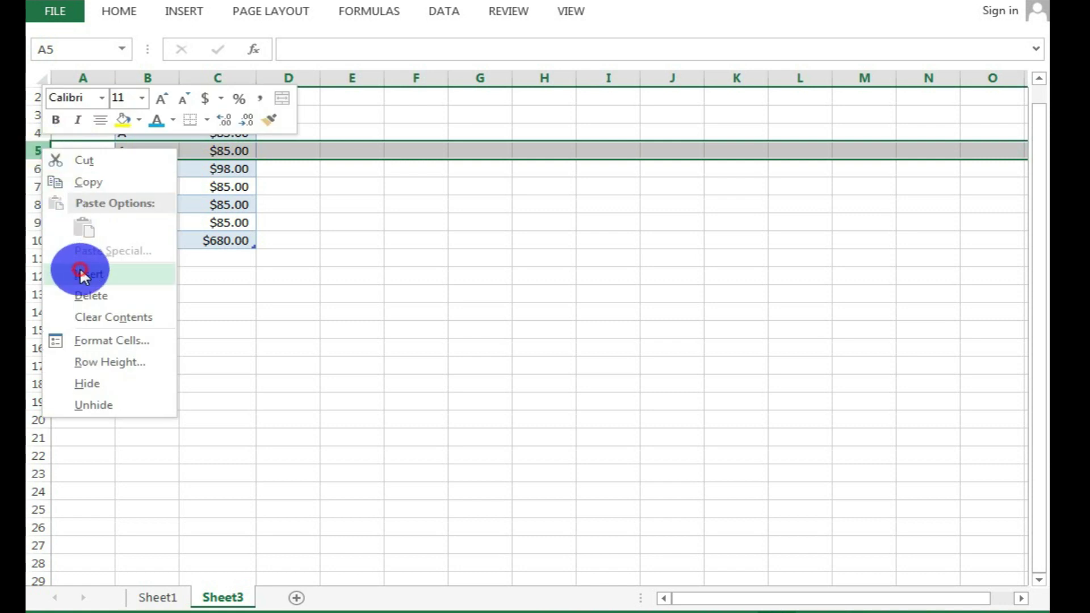
left_click(83, 274)
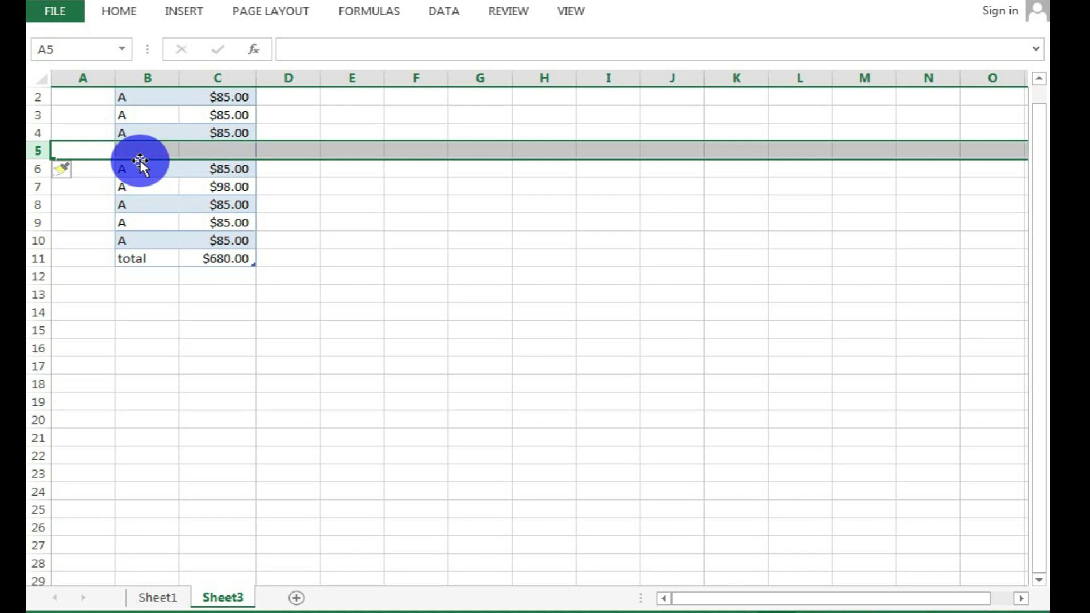
Repeat the row insertion at row 5 nine more times using the repeat last command shortcut
key("F4")
key("F4")
key("F4")
key("F4")
key("F4")
key("F4")
key("F4")
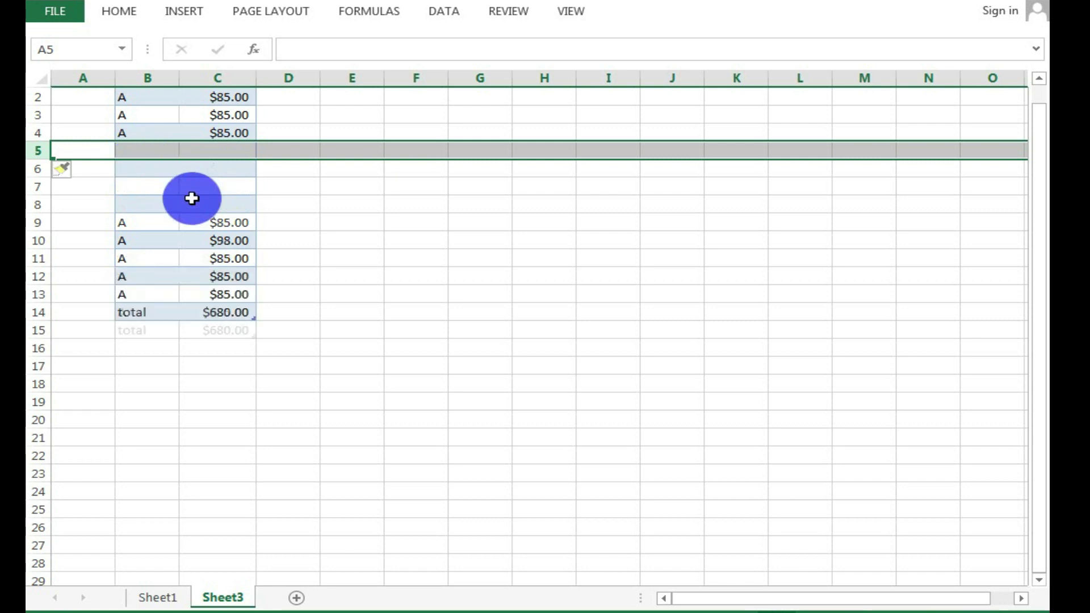
key("F4")
key("F4")
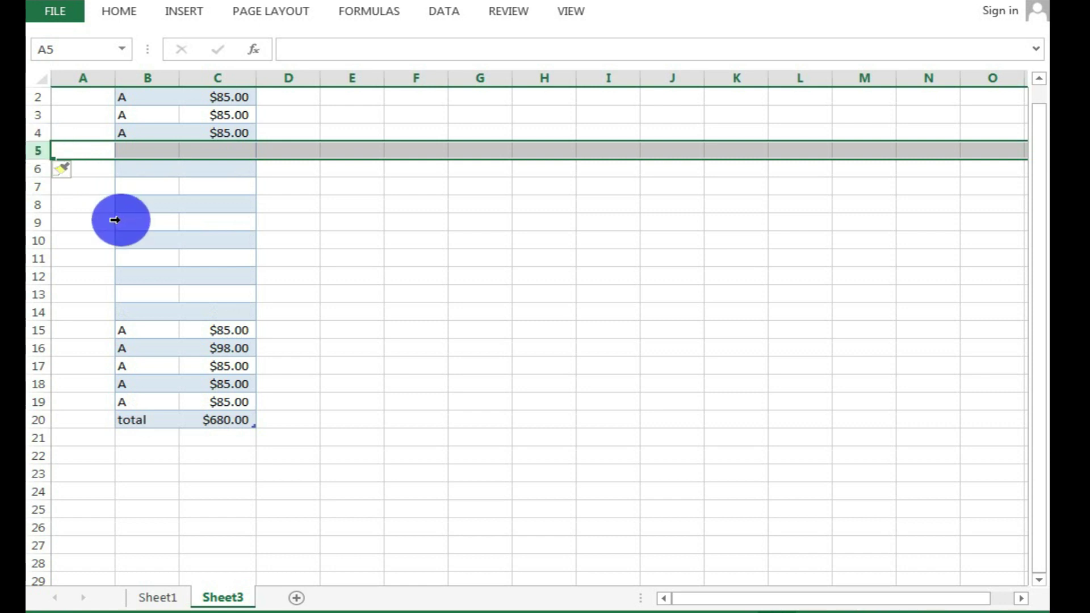
Undo all the row insertions at row 5, and select the empty cell D11
key("ctrl+z")
key("ctrl+z")
key("ctrl+z")
key("ctrl+z")
key("ctrl+z")
key("ctrl+z")
key("ctrl+z")
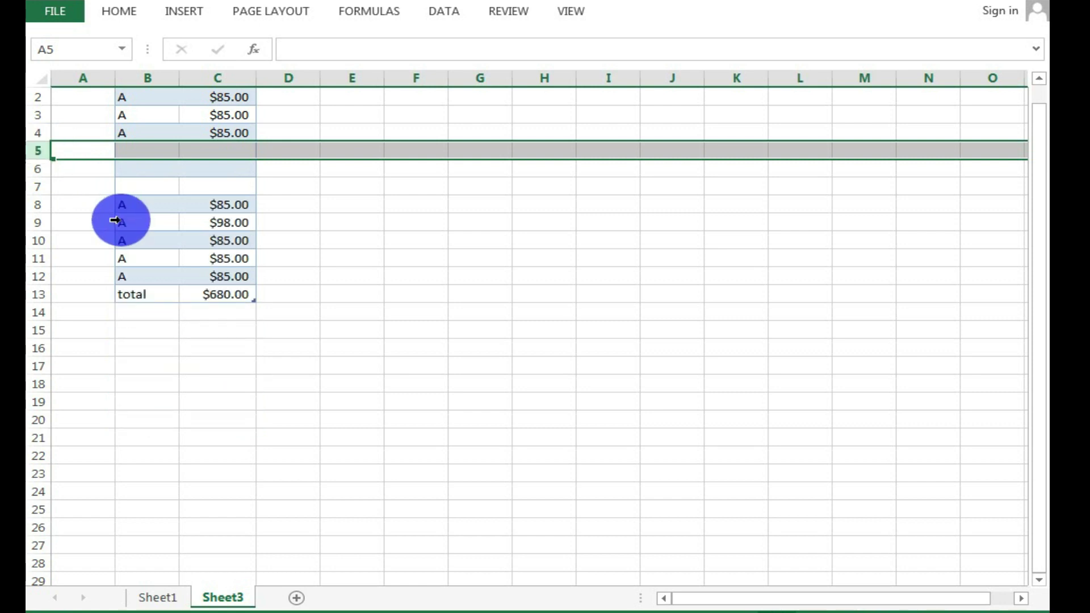
key("ctrl+z")
key("ctrl+z")
key("ctrl+z")
left_click(311, 253)
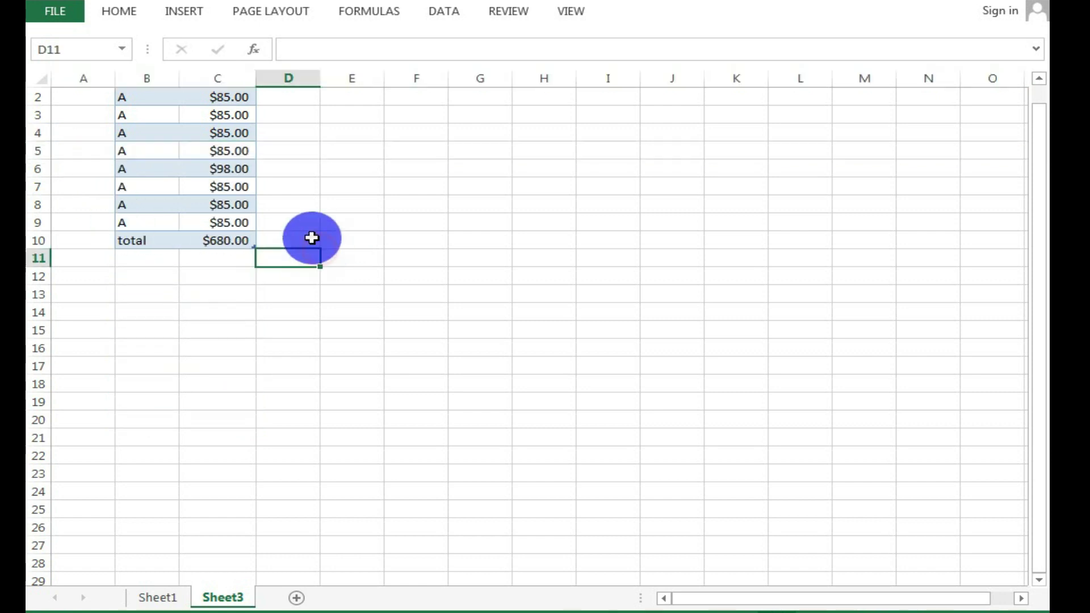
Fill cell C4 of the numbers column with yellow
left_click(232, 140)
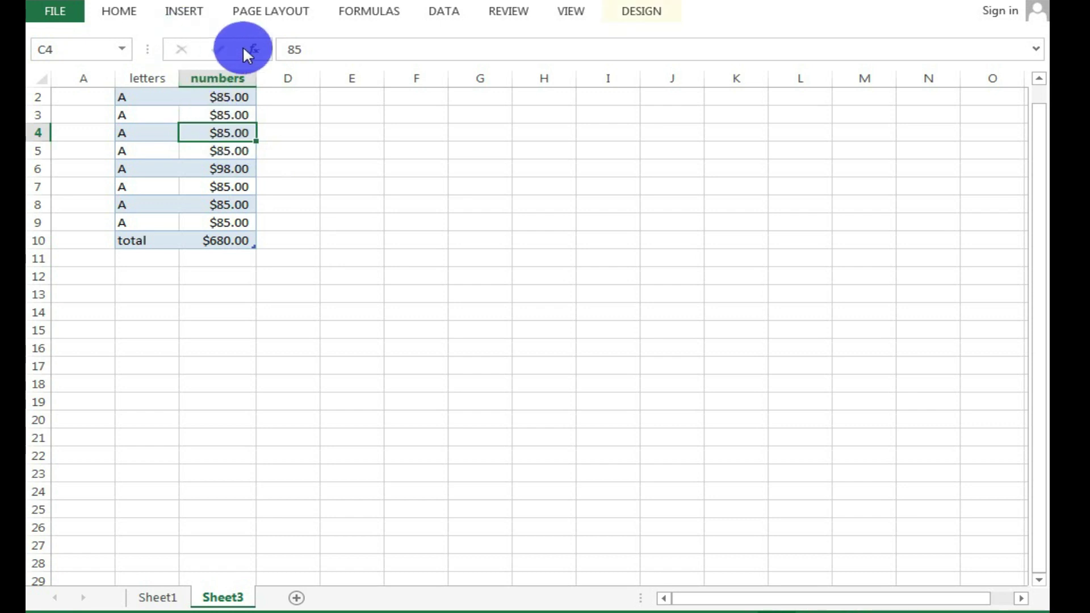
left_click(138, 17)
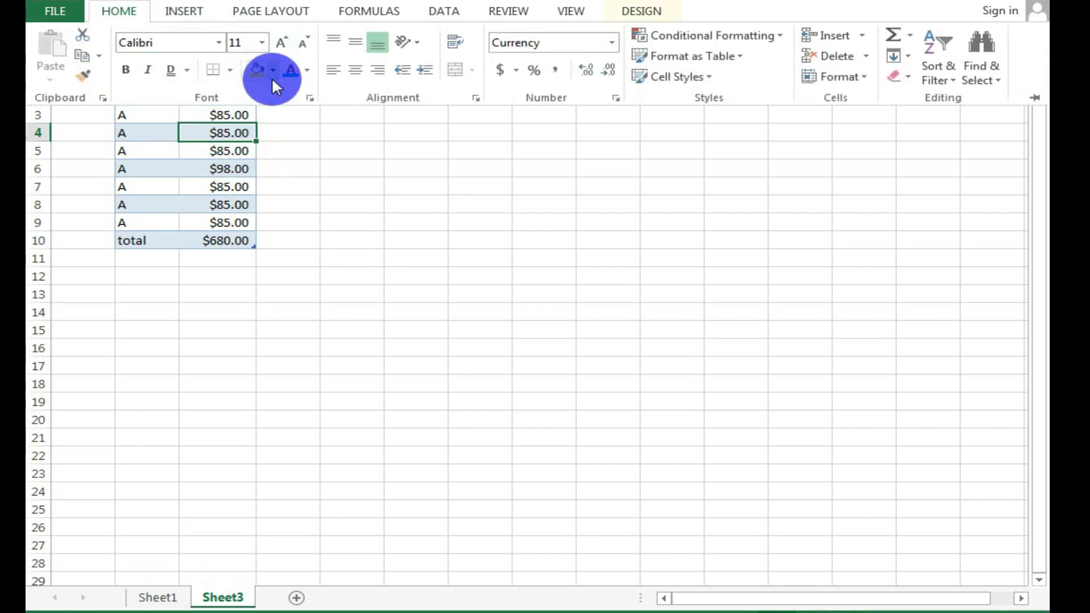
left_click(343, 180)
left_click(114, 12)
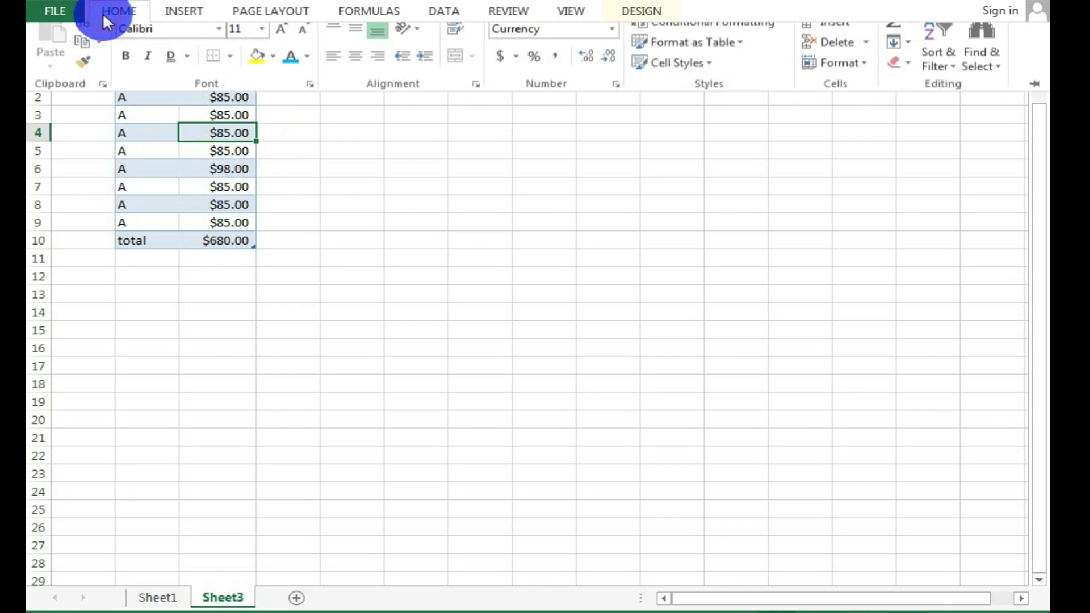
left_click(254, 70)
Repeat the yellow fill on cells C8 and B6 with the repeat last command shortcut
left_click(243, 151)
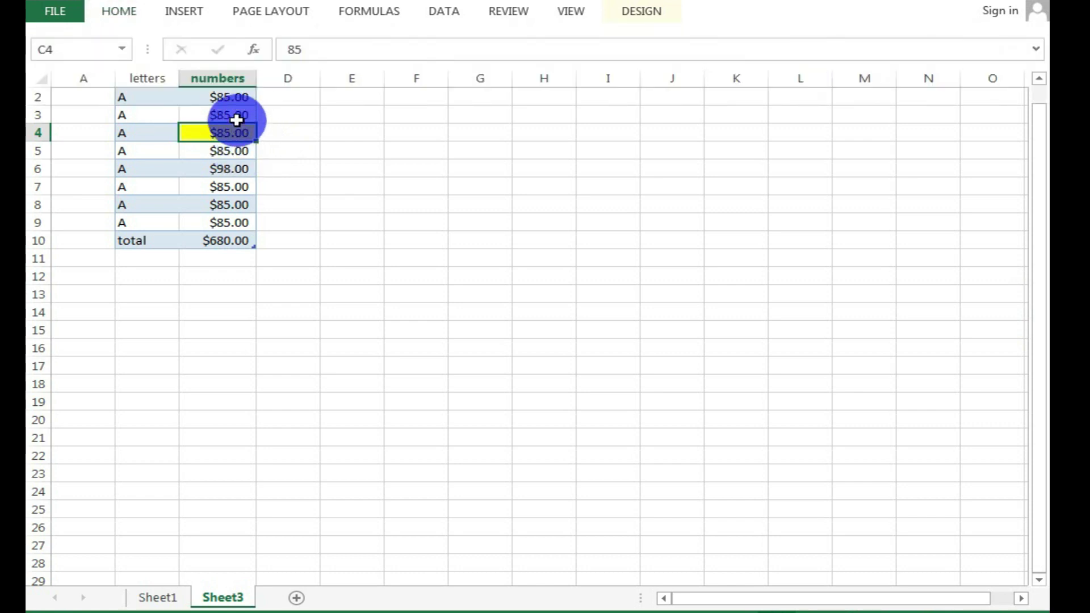
left_click(227, 191)
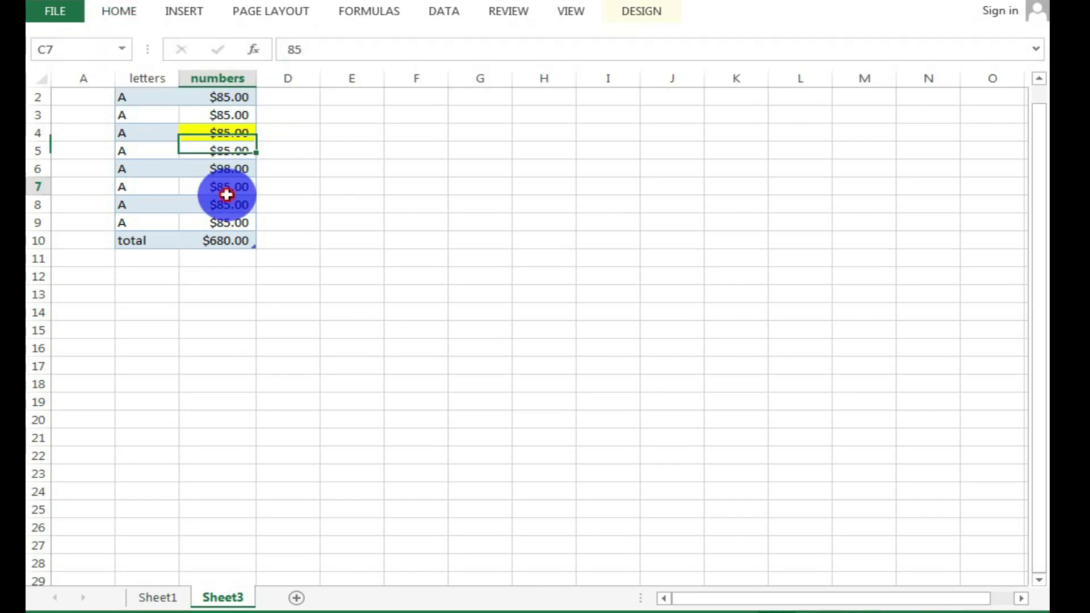
left_click(231, 204)
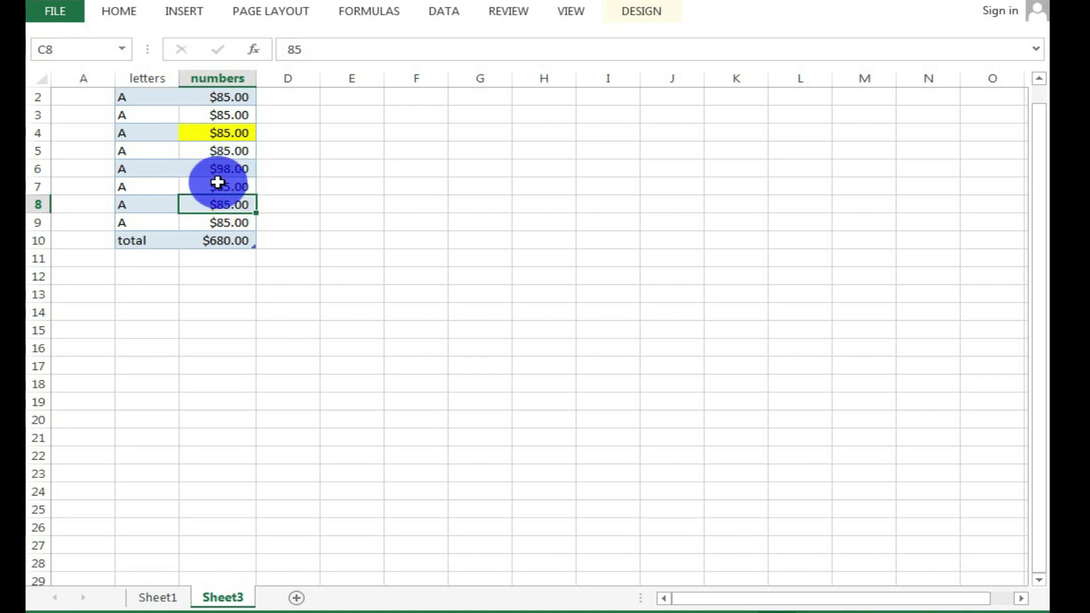
key("F4")
left_click(160, 166)
key("F4")
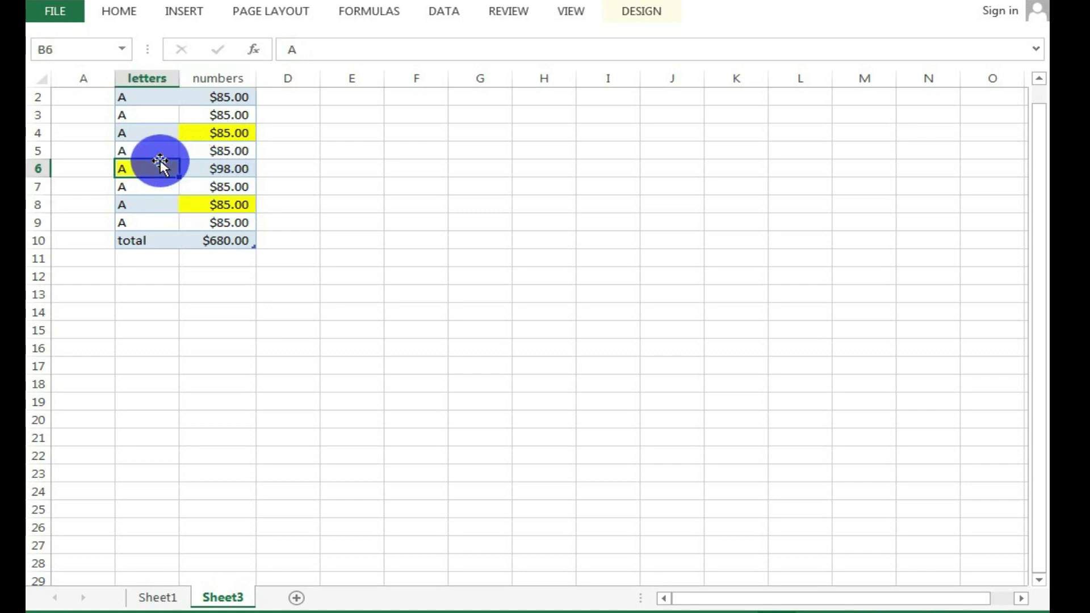
Repeat the yellow fill on cells B4, B8 and B10 of the letters column
left_click(152, 128)
key("F4")
left_click(165, 204)
key("F4")
left_click(152, 238)
key("F4")
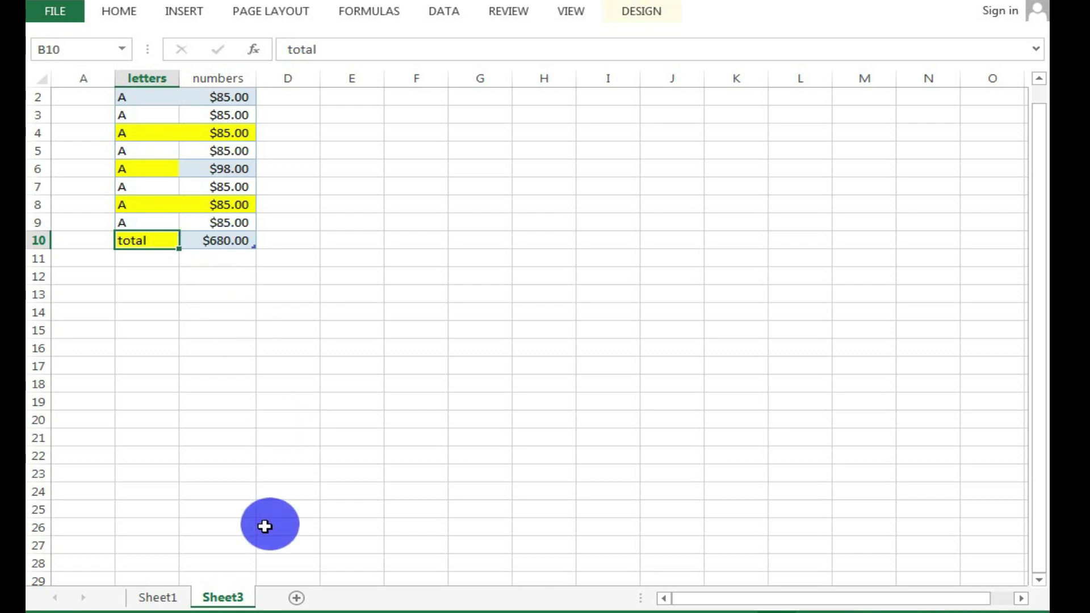
Select the shape text shortcut's entry in row 21 of Sheet1 and its description in K21
left_click(158, 597)
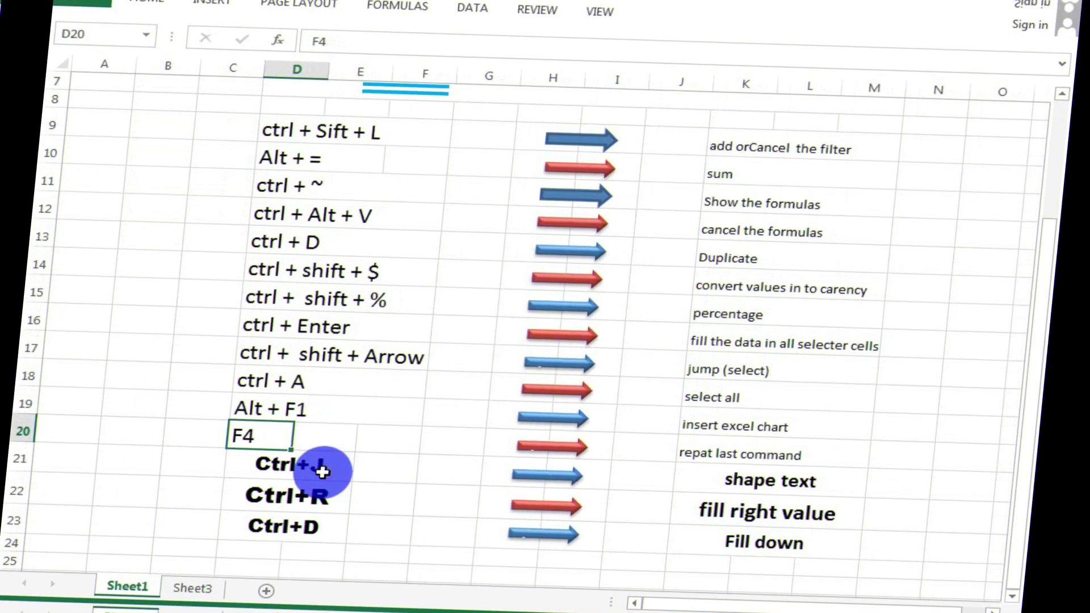
left_click(337, 474)
left_click(797, 470)
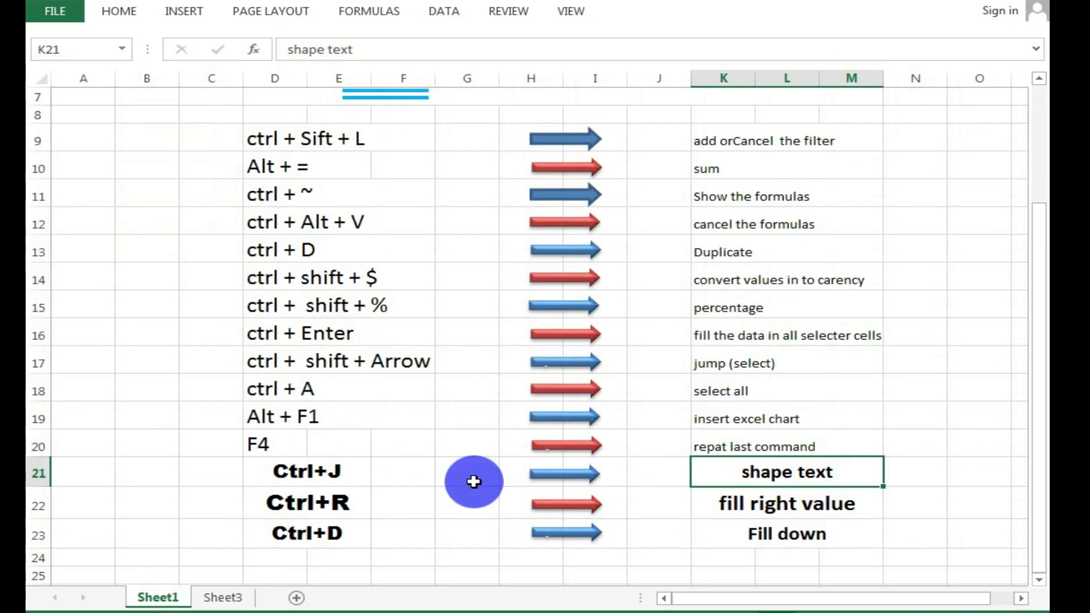
Draw a rectangle with rounded upper corners on Sheet3, spanning about I11 to N18
left_click(236, 601)
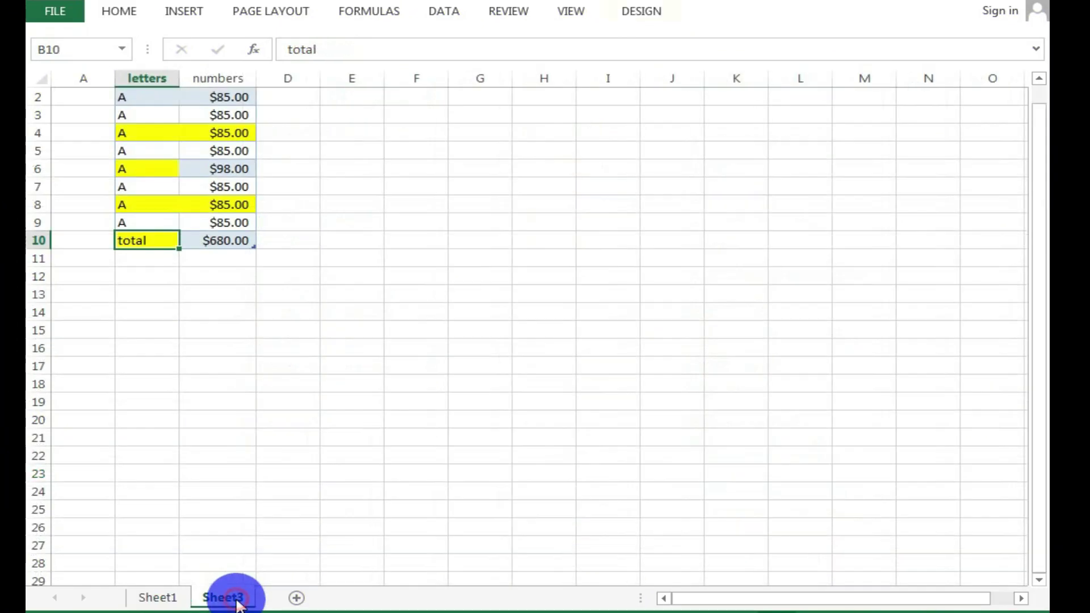
left_click(176, 7)
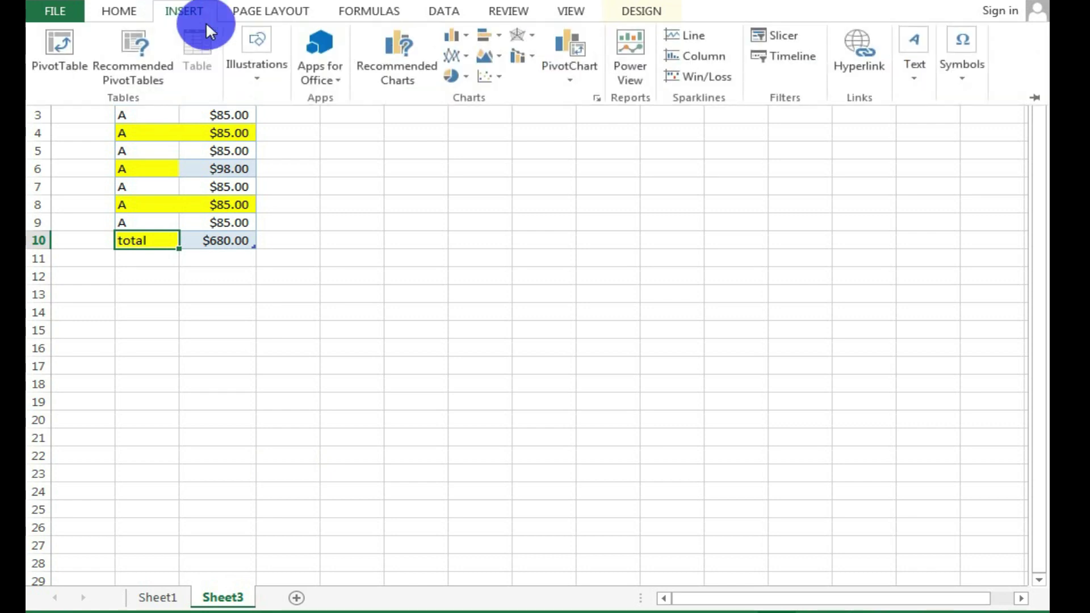
left_click(253, 62)
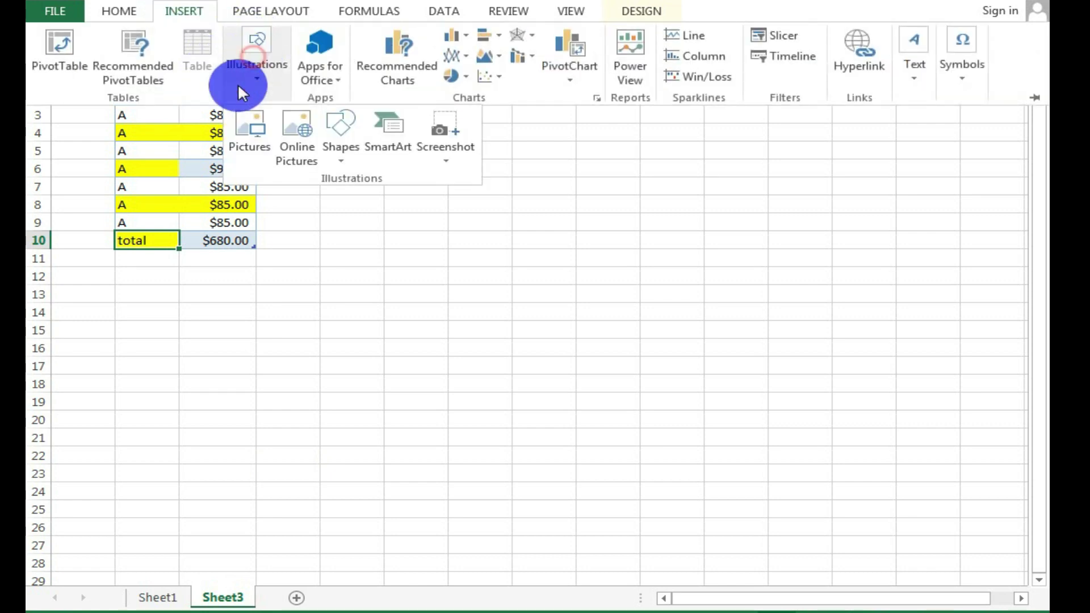
left_click(341, 127)
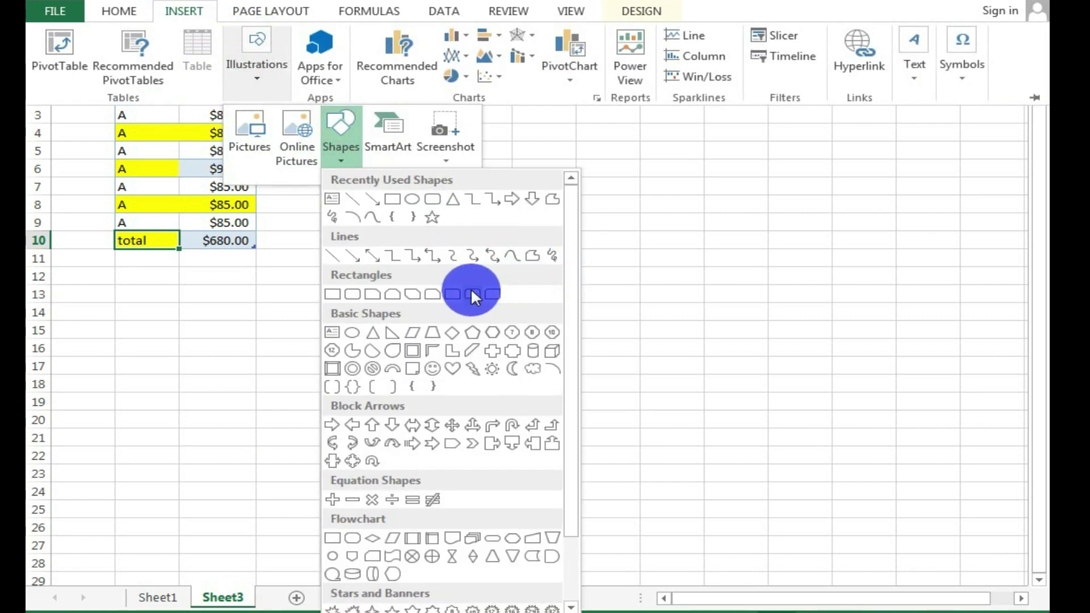
left_click(471, 294)
left_click_drag(614, 248, 932, 386)
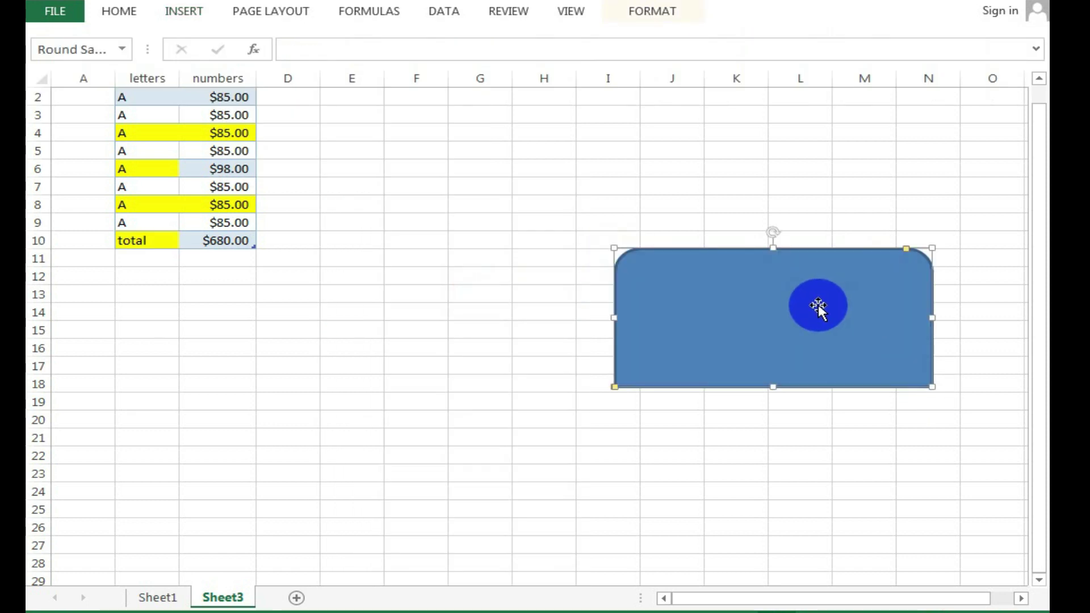
right_click(792, 320)
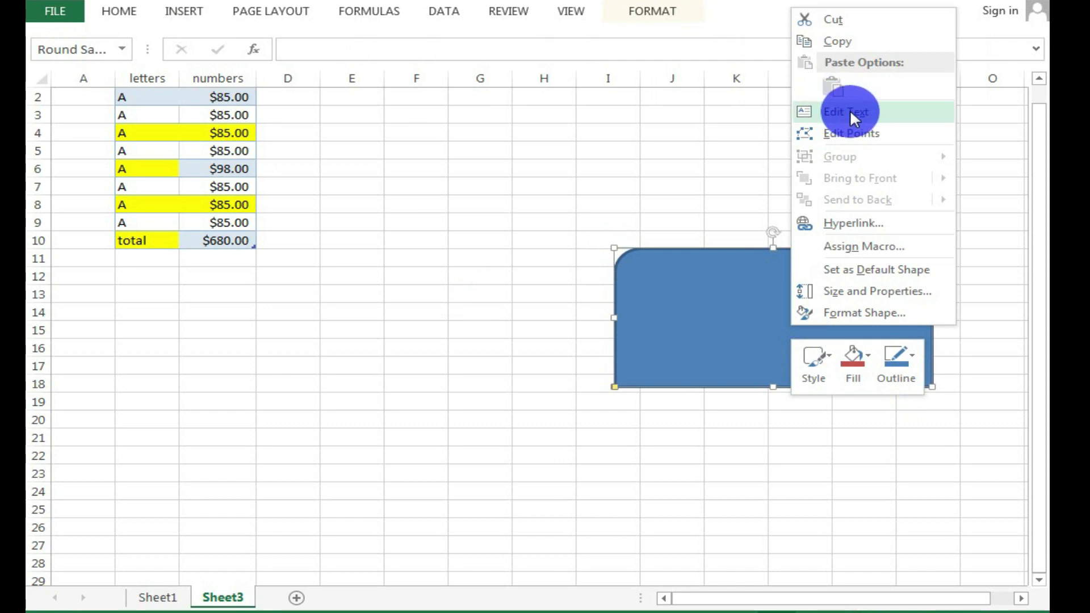
left_click(721, 313)
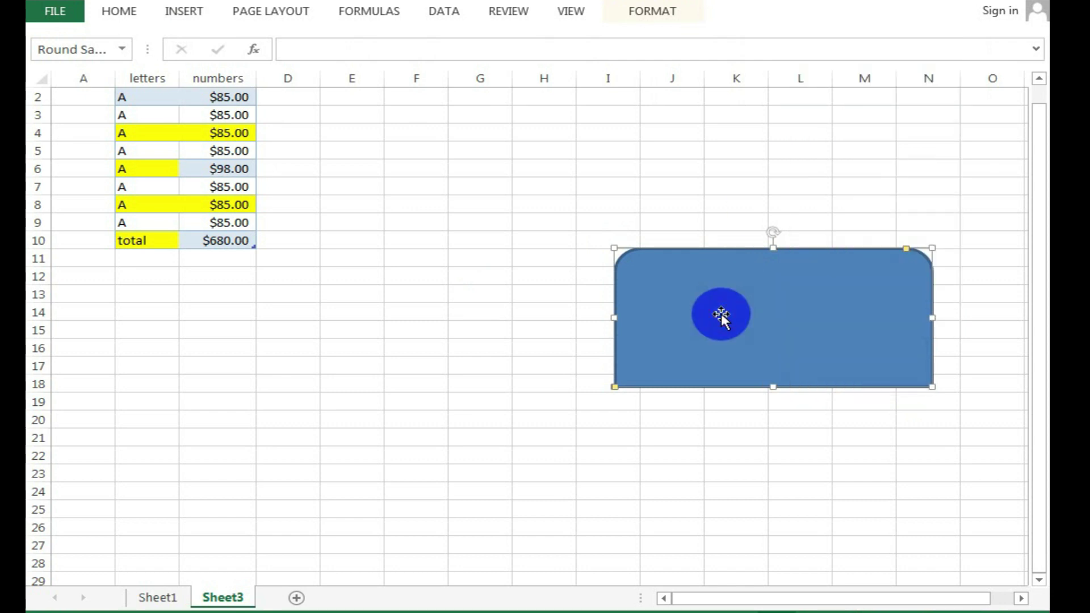
Add the text LIKE inside the rounded rectangle on Sheet3 with the shape text shortcut listed in D21 of Sheet1
left_click(136, 597)
left_click(317, 477)
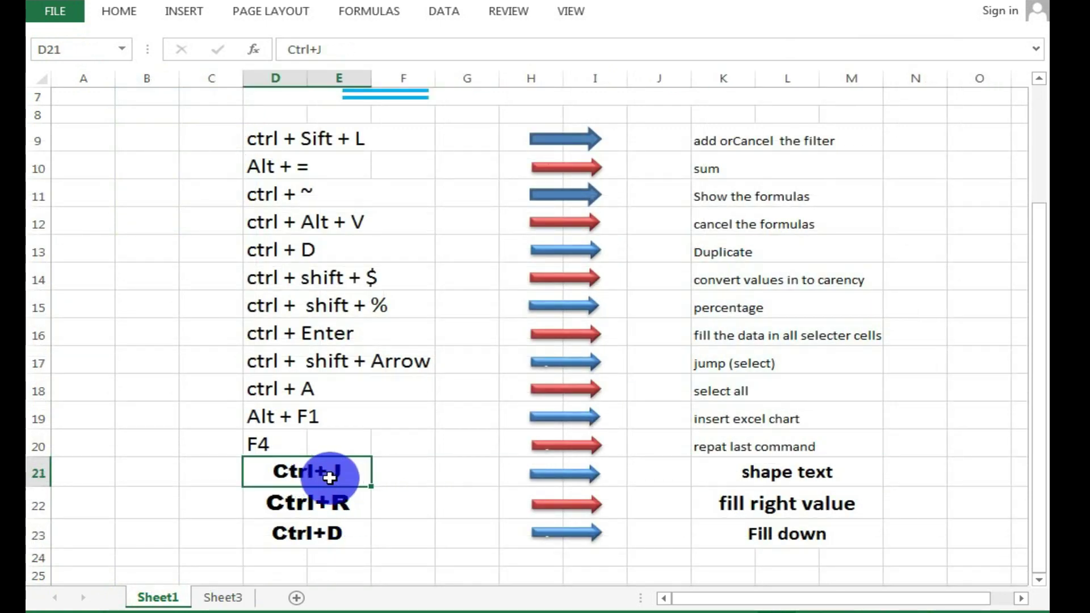
left_click(227, 595)
left_click(731, 370)
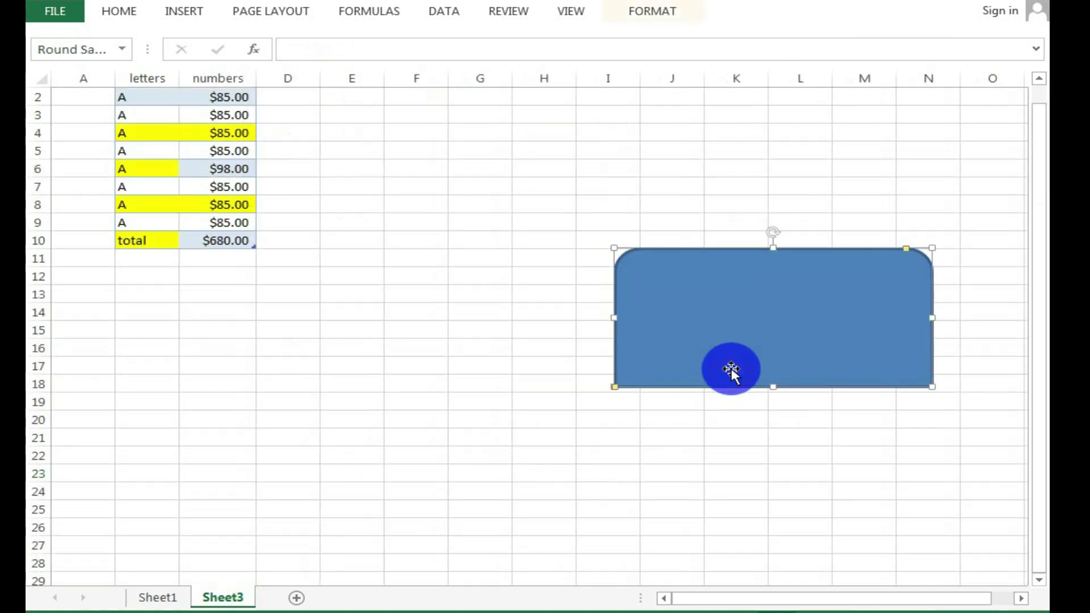
left_click(729, 347)
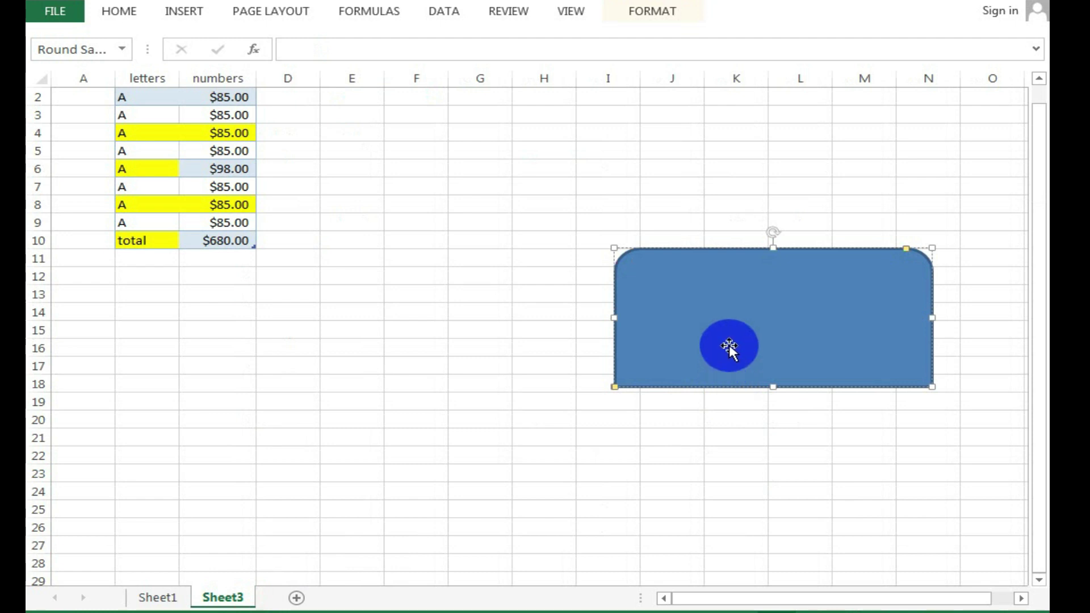
left_click(745, 309, "ctrl")
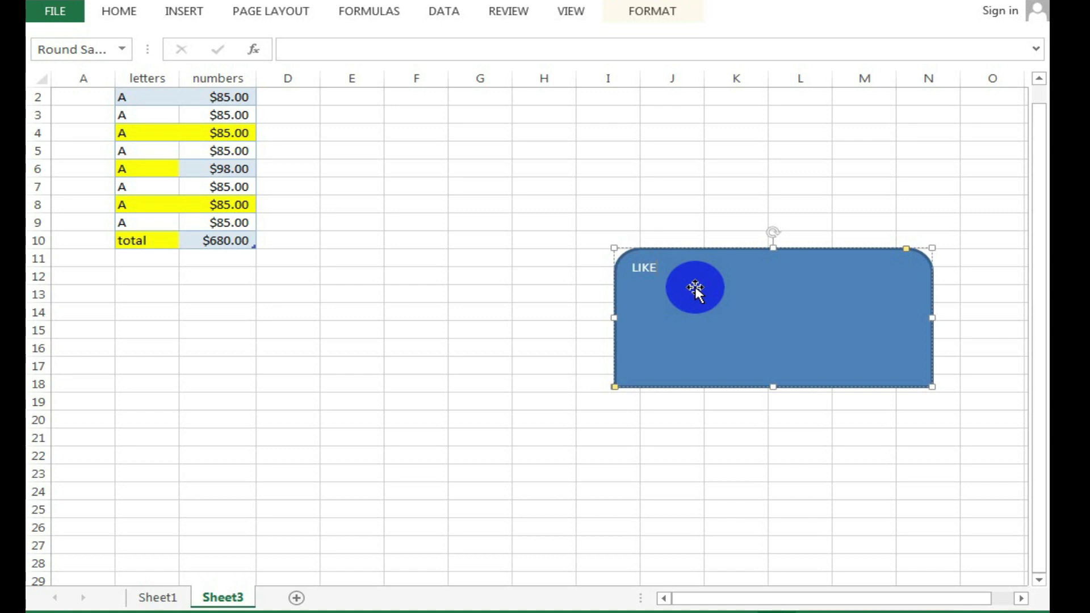
left_click(672, 397)
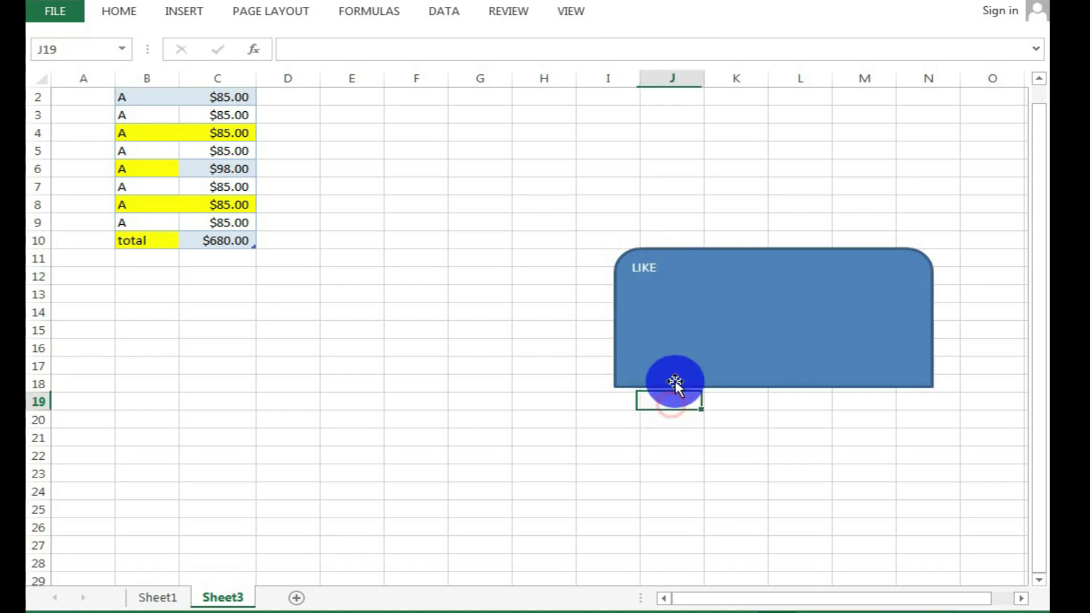
Delete the LIKE shape from Sheet3 and select the fill right value description in K22 of Sheet1
left_click(686, 284)
key("Delete")
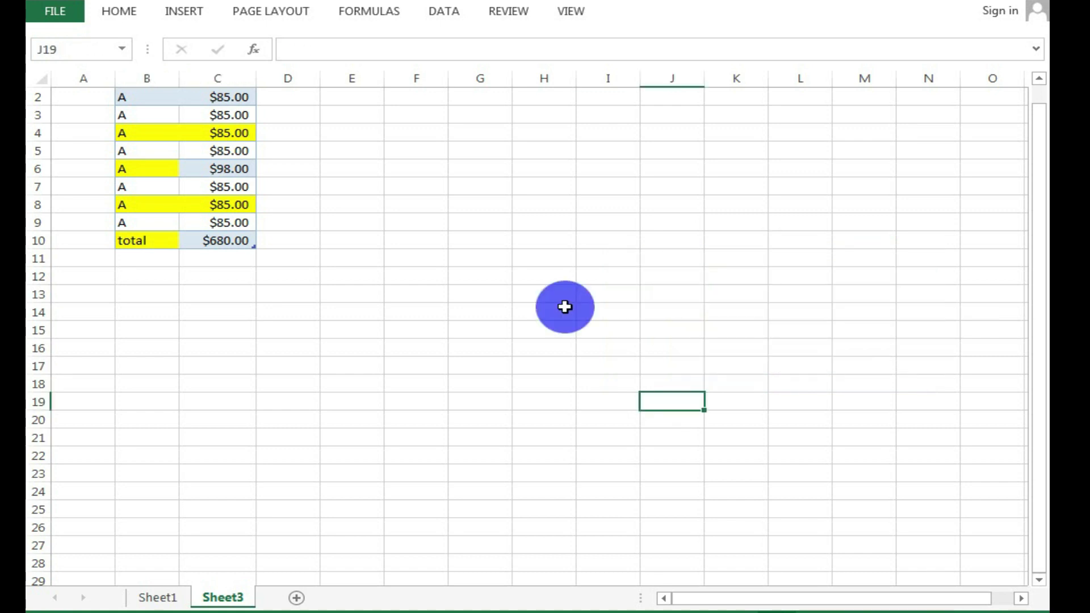
left_click(168, 597)
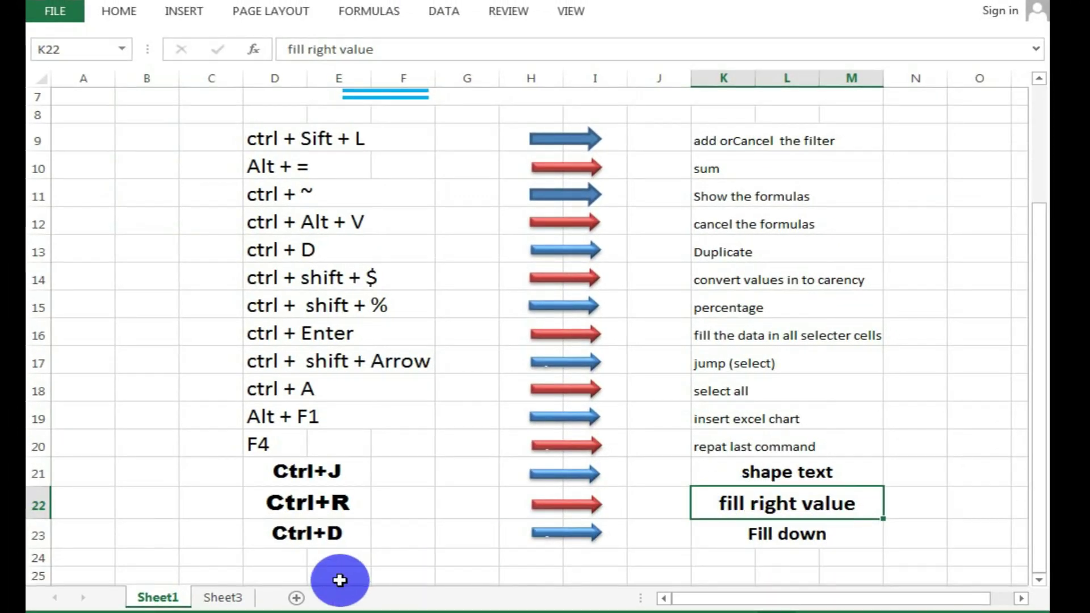
Enter 78 in F12 of Sheet3 and fill it right through H12
left_click(230, 597)
left_click(419, 280)
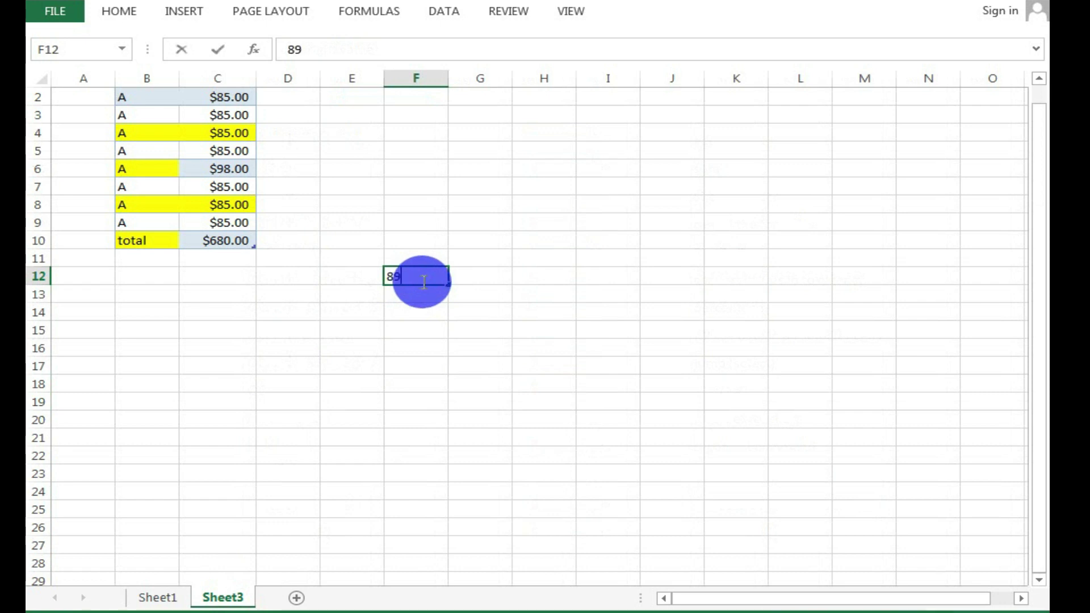
type("89")
left_click_drag(487, 278, 608, 276)
left_click(402, 273)
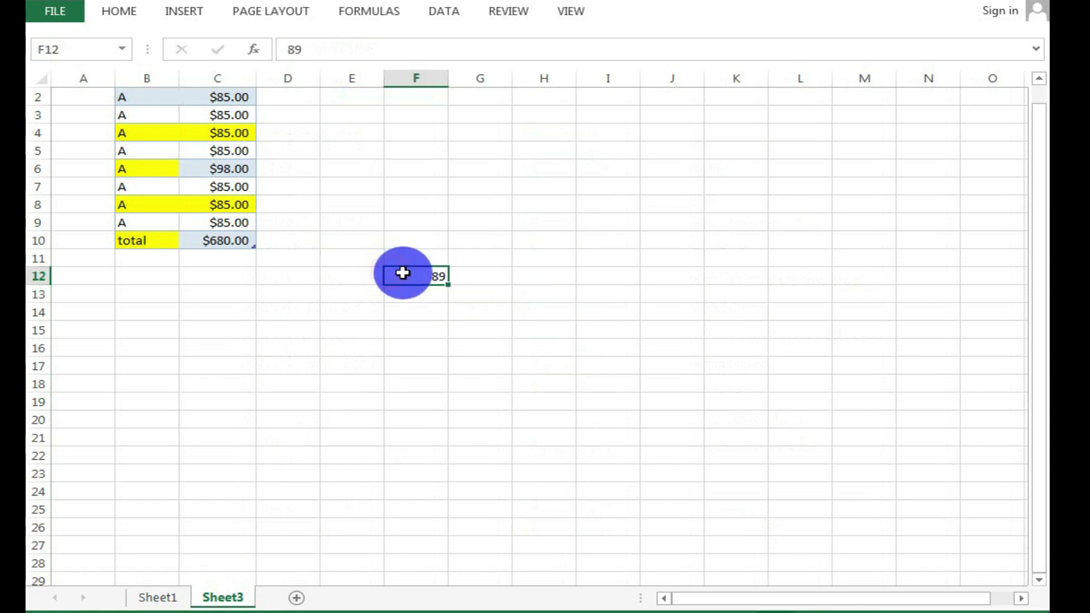
left_click_drag(448, 285, 570, 281)
left_click(549, 324)
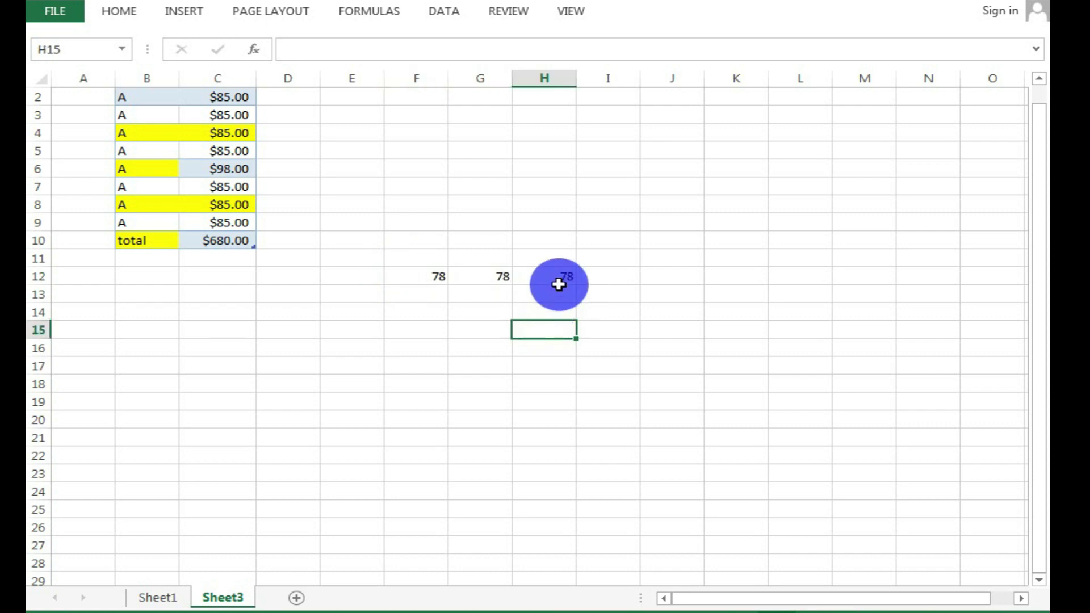
Extend the 78 along row 12 through O12 with the fill right command
left_click(420, 271)
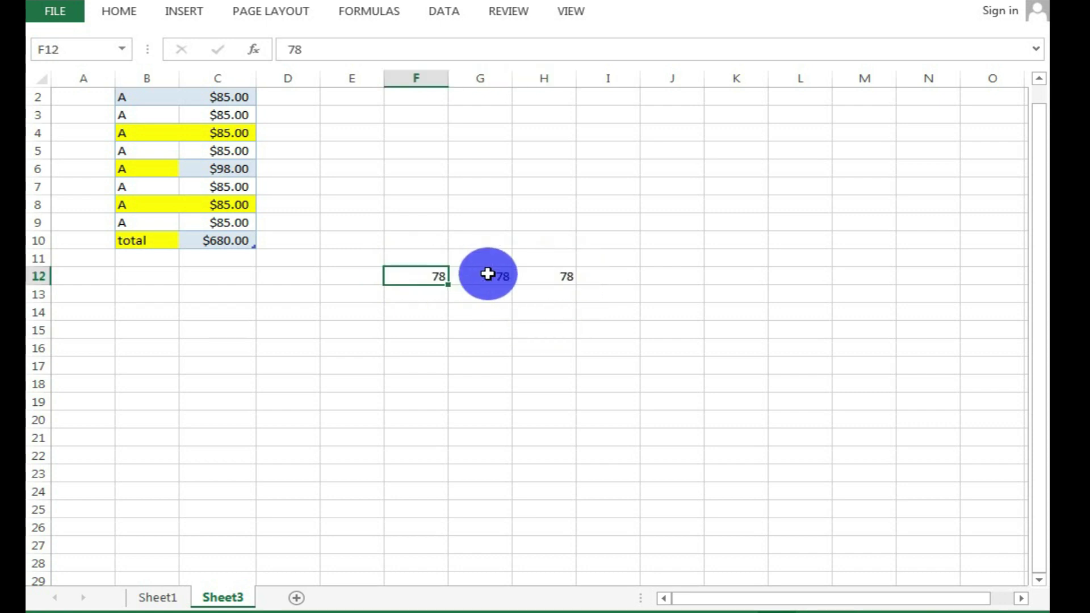
left_click(488, 275)
left_click_drag(433, 275, 997, 285)
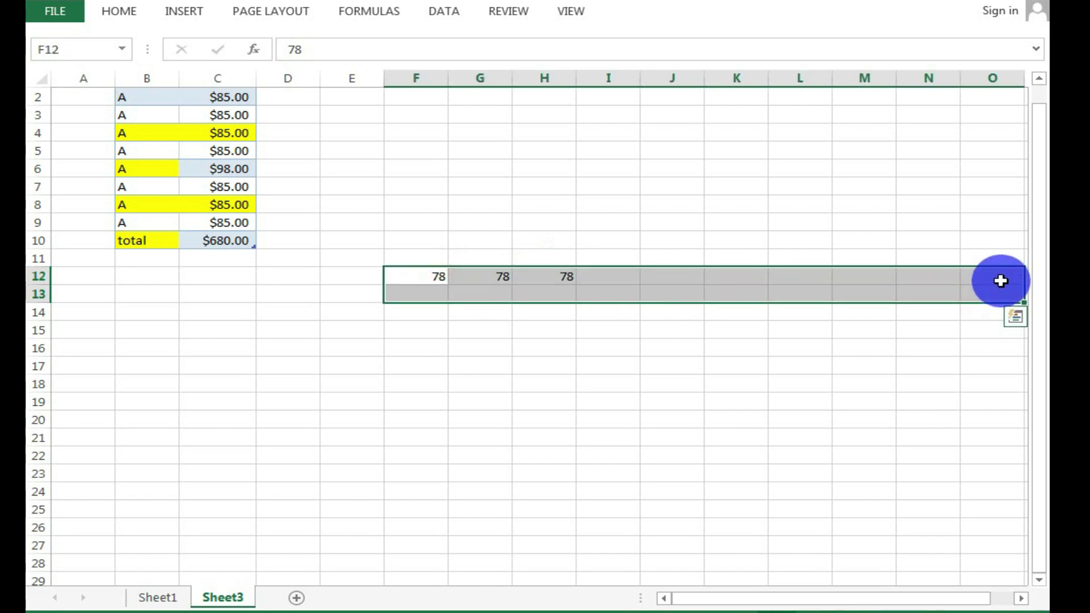
left_click(1000, 278)
left_click_drag(559, 276, 964, 275)
key("ctrl+r")
left_click(735, 312)
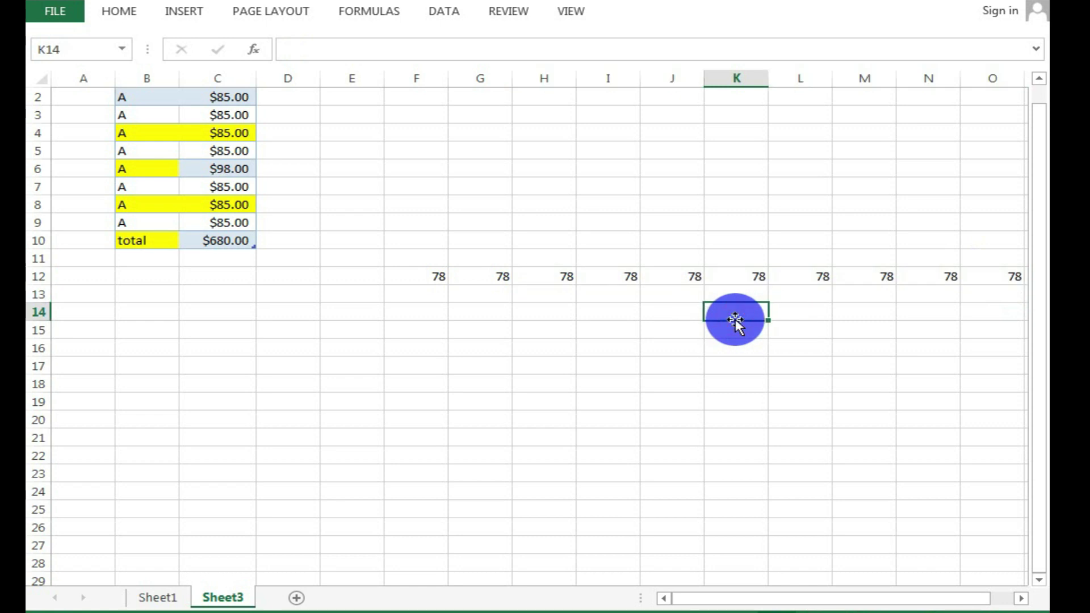
Select the fill down shortcut's entry in D23 of Sheet1
left_click(159, 597)
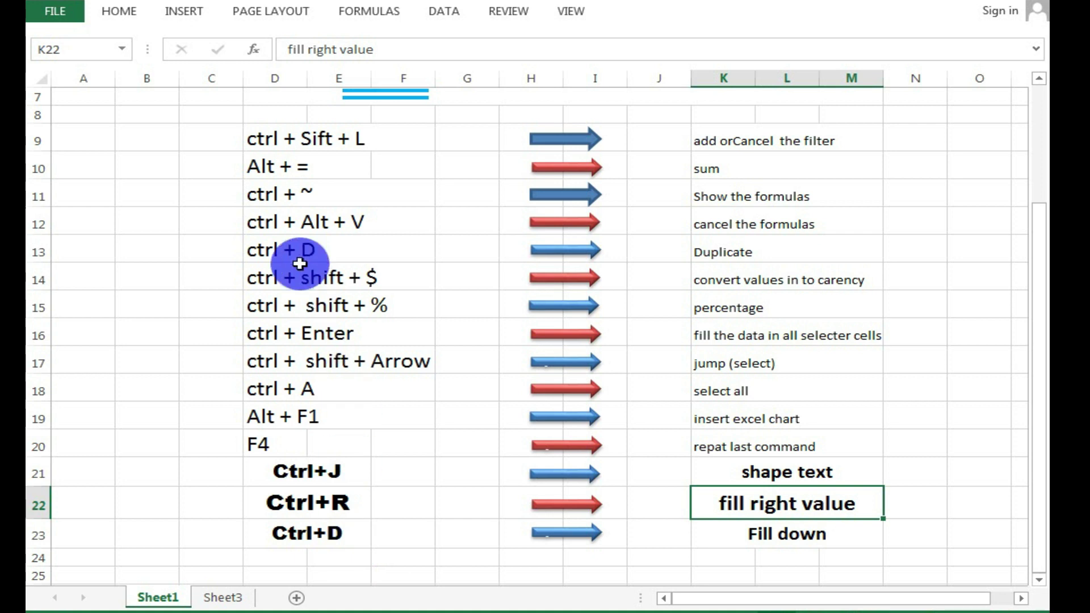
left_click(336, 256)
left_click(295, 538)
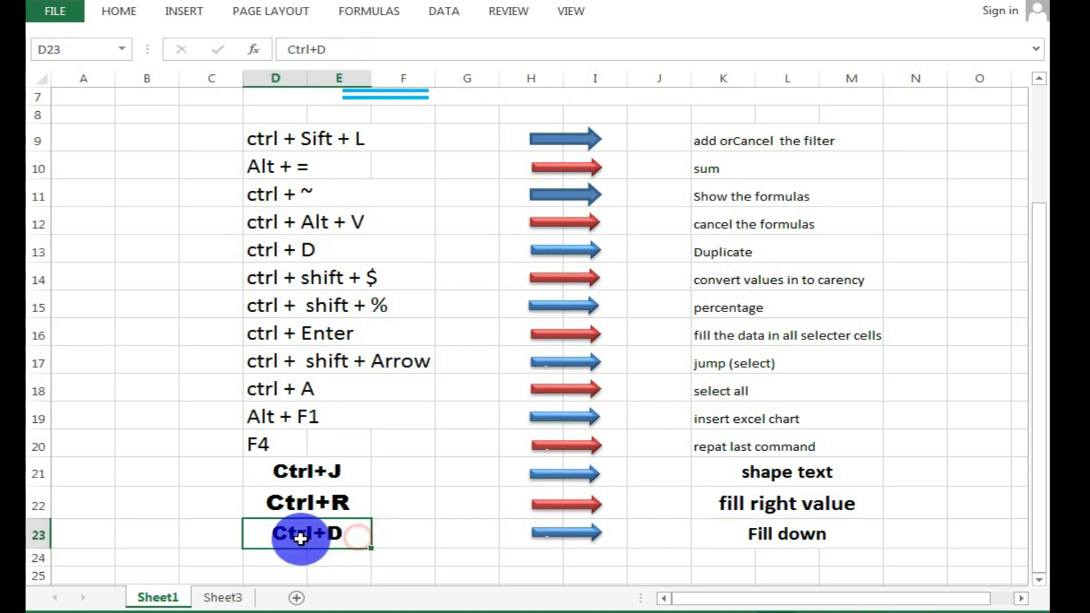
Fill the 78 in I12 of Sheet3 down through I24
left_click(222, 597)
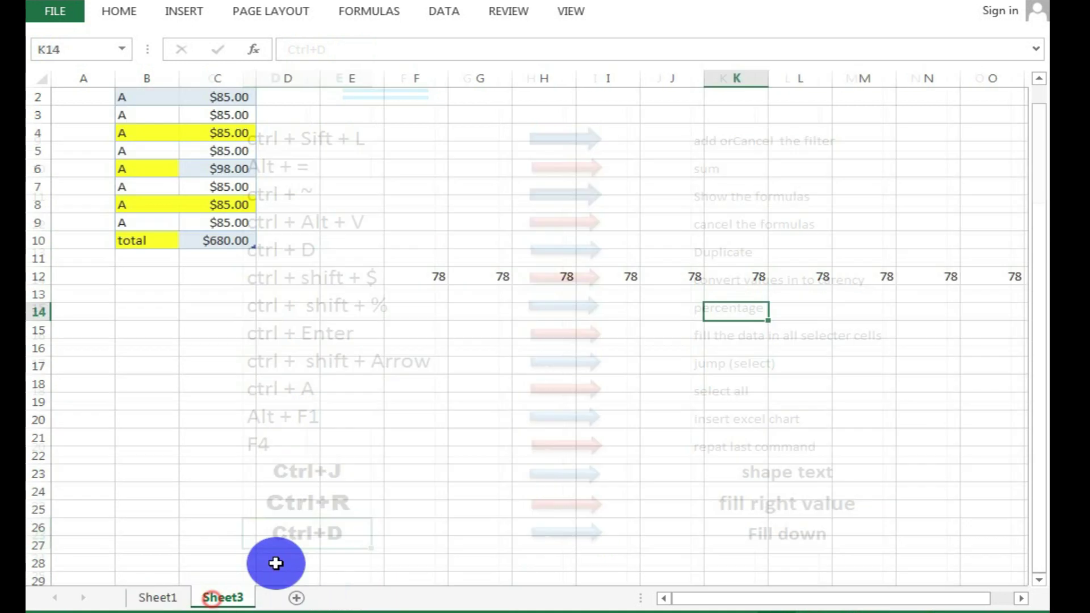
left_click(617, 276)
left_click_drag(617, 276, 604, 486)
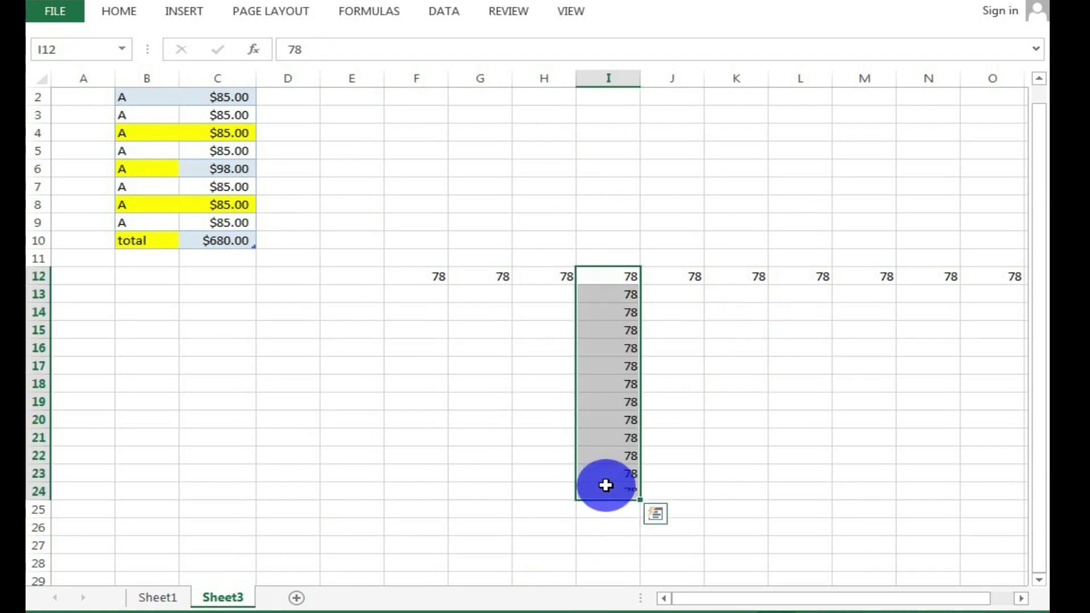
left_click_drag(725, 282, 739, 470)
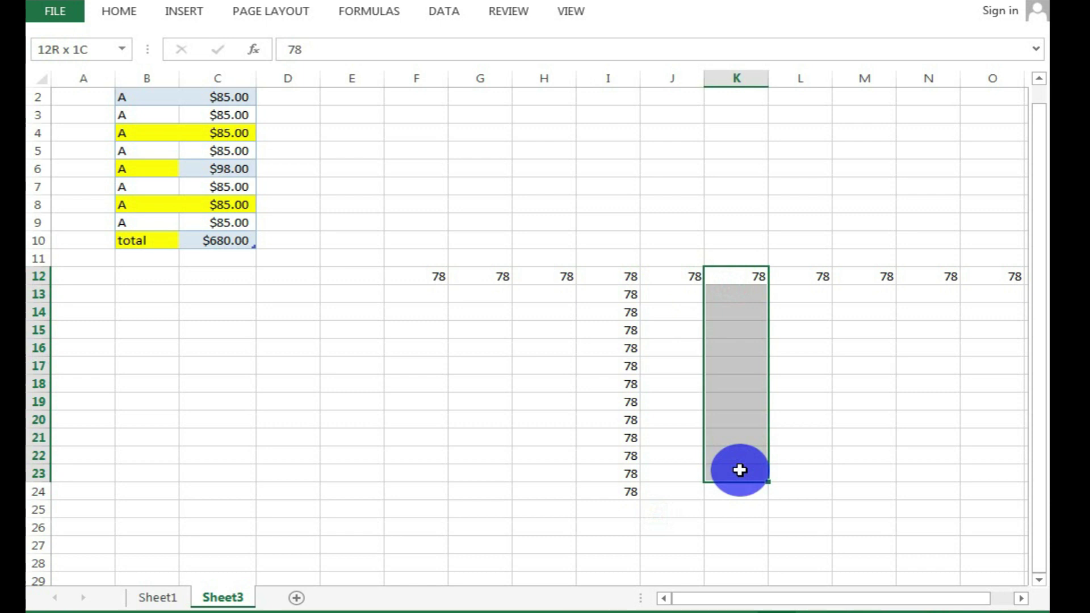
left_click(739, 470)
left_click(694, 289)
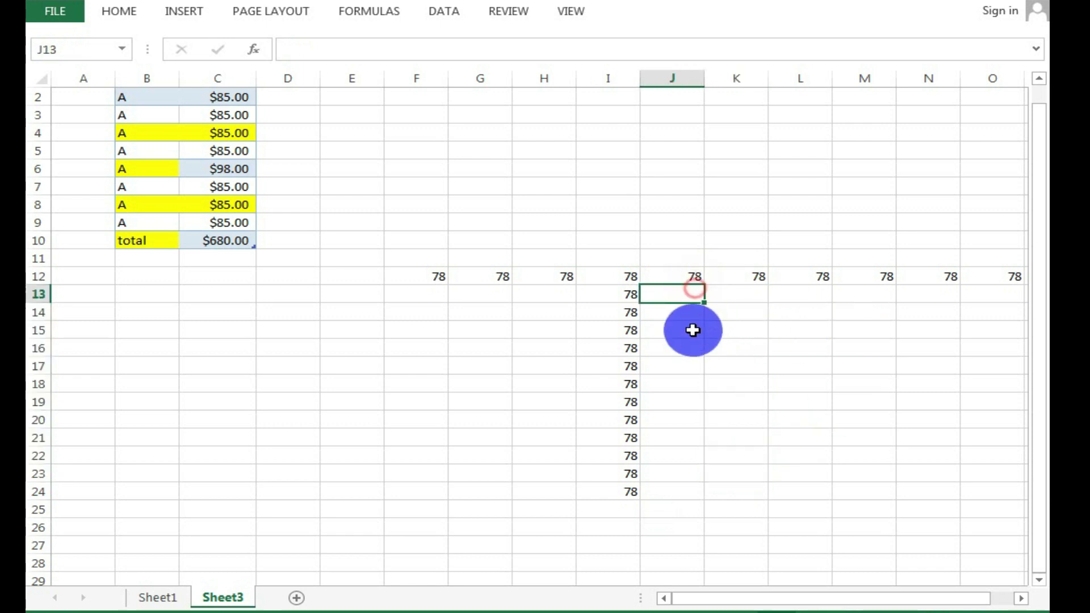
left_click_drag(693, 330, 689, 386)
left_click_drag(688, 278, 691, 406)
Fill the 78 in K12 down through K21 with the fill down command
left_click(748, 276)
left_click_drag(741, 332, 737, 446)
key("ctrl+d")
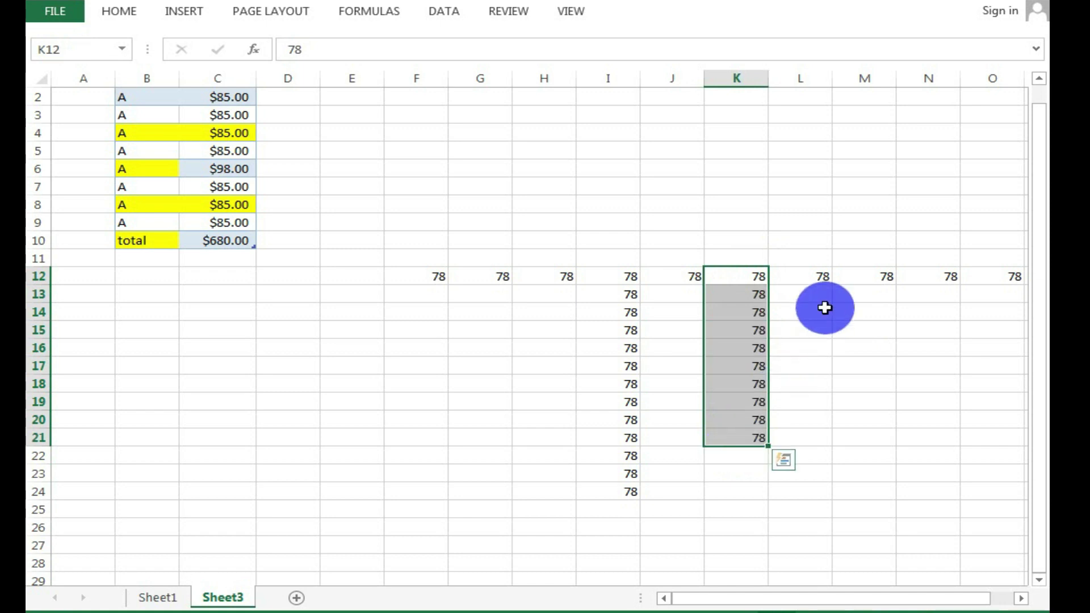
Autofill the 78 in L12 down through L24
left_click(811, 260)
left_click(812, 278)
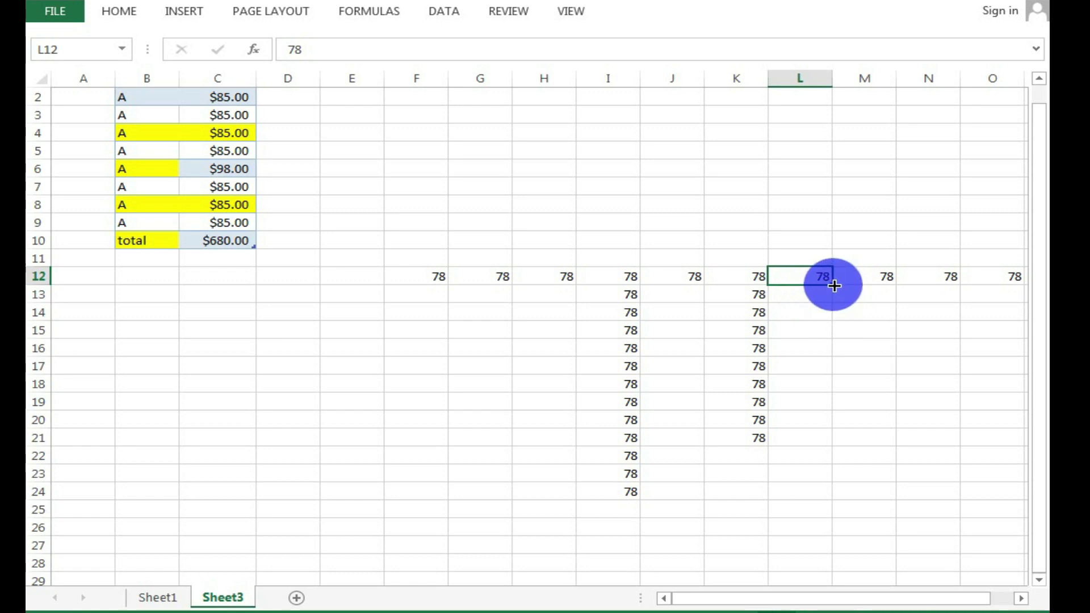
left_click_drag(831, 285, 832, 502)
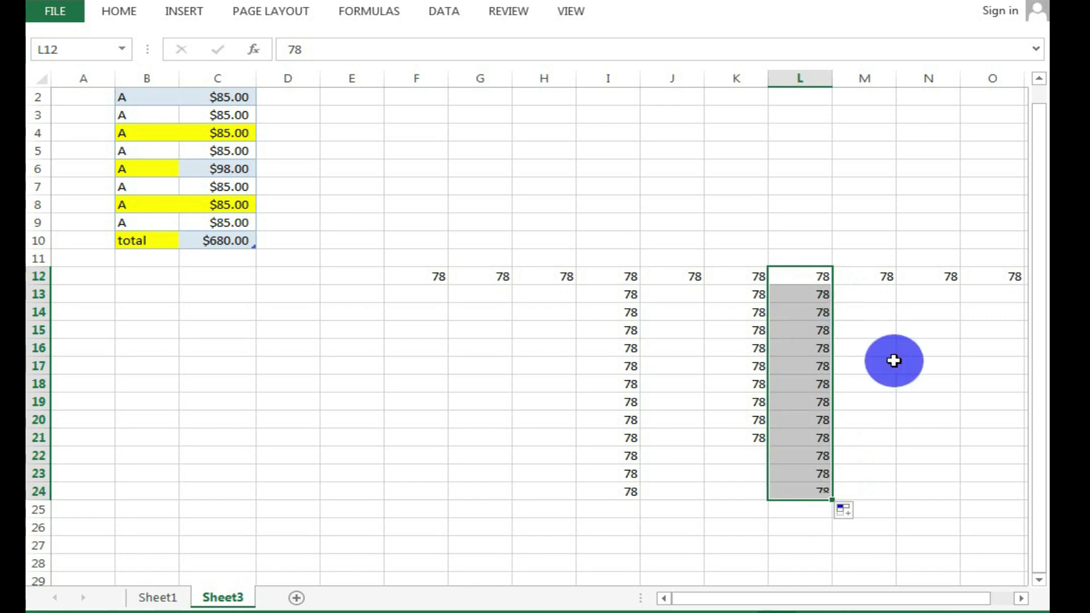
Clear the filled values below row 12 in the range G13:O24
left_click(908, 456)
left_click_drag(460, 292, 987, 486)
key("Delete")
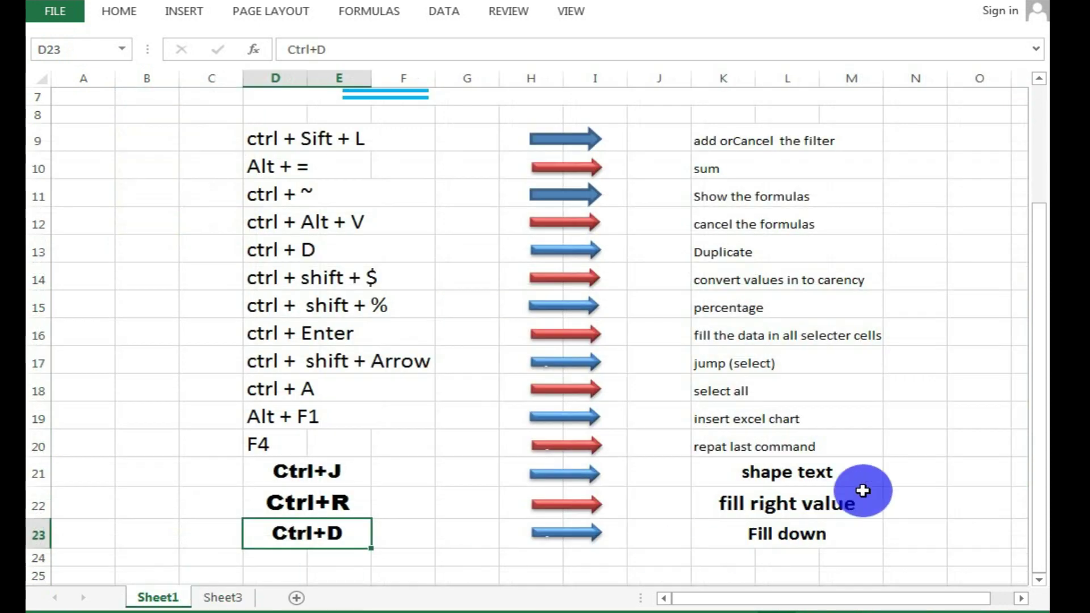
Clear the remaining 78 values from F12:O12 on Sheet3
left_click_drag(1041, 420, 1039, 457)
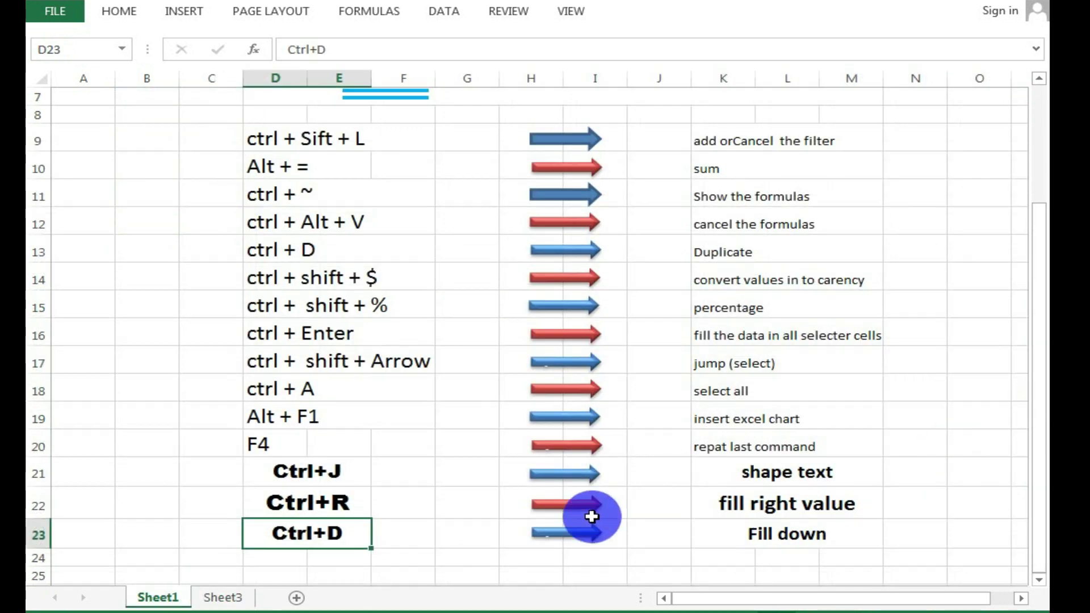
left_click(220, 597)
left_click_drag(431, 276, 980, 276)
key("Delete")
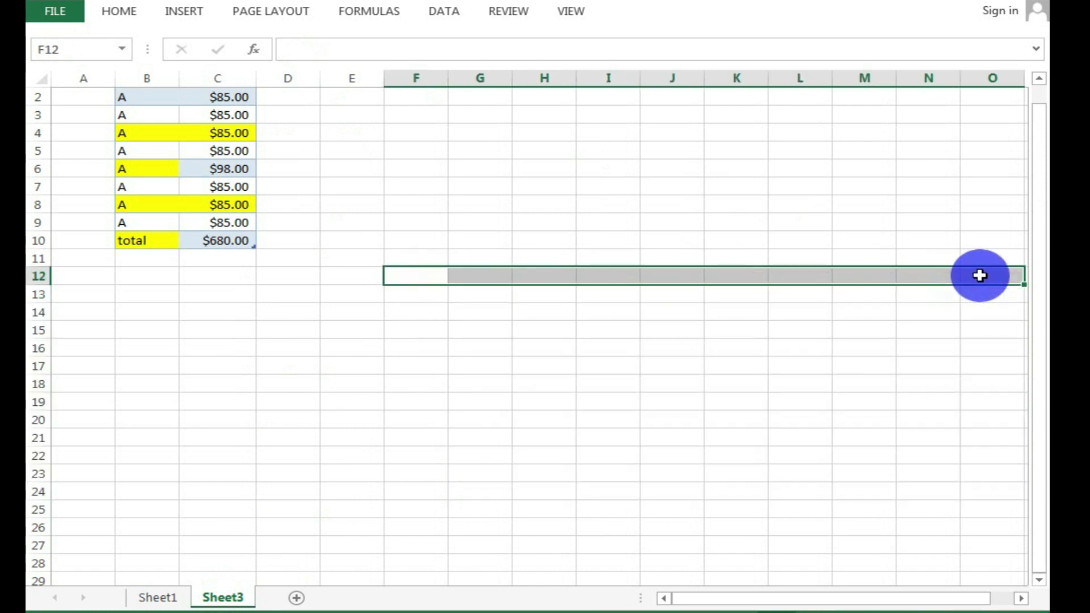
left_click(688, 299)
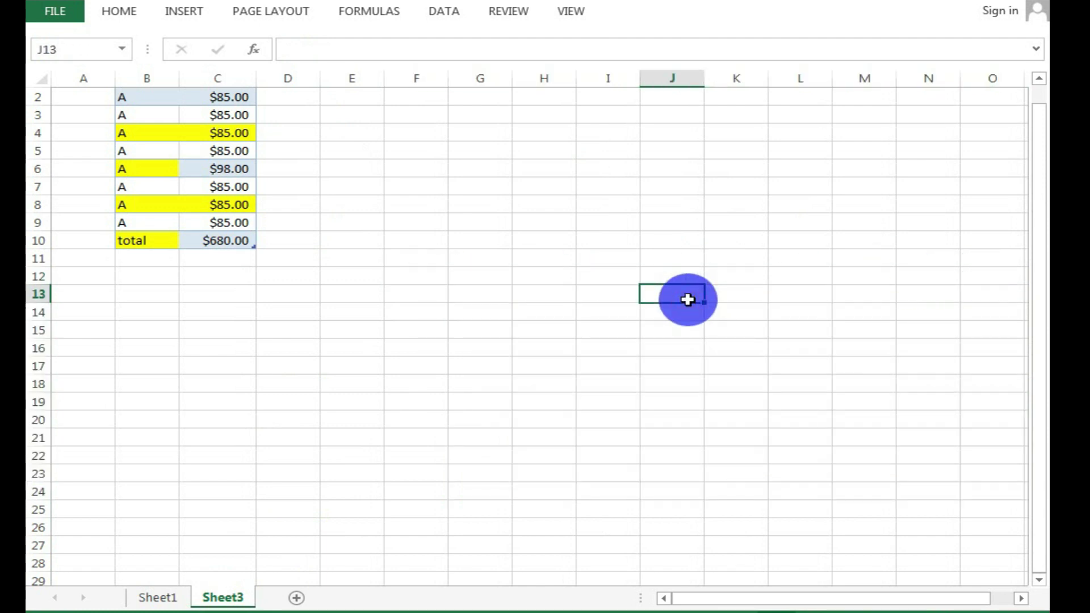